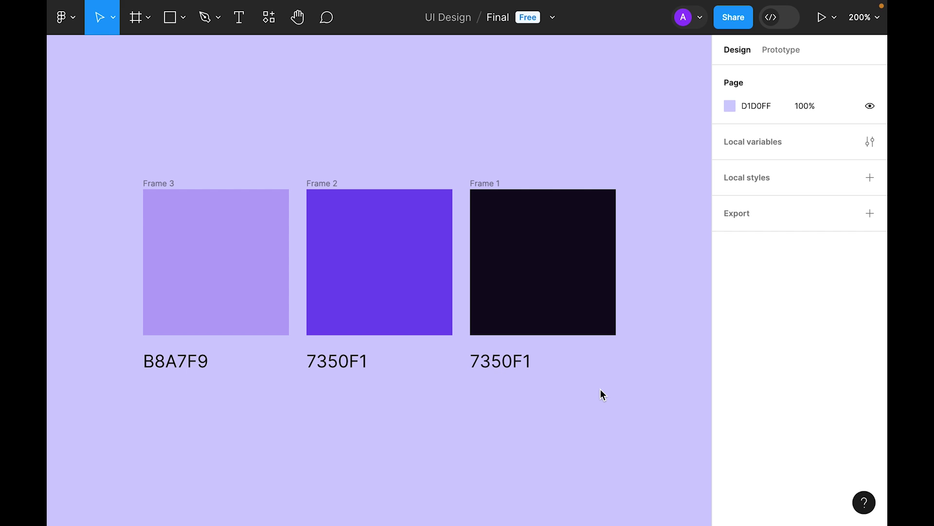
Add a 1440×1024 Desktop frame and name it 'Day #7 Settings'.
left_click(138, 18)
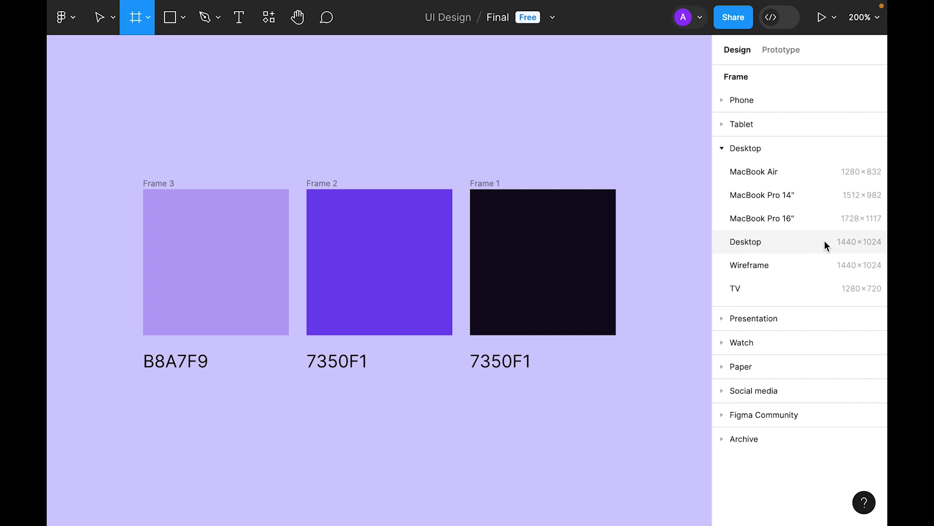
left_click(760, 243)
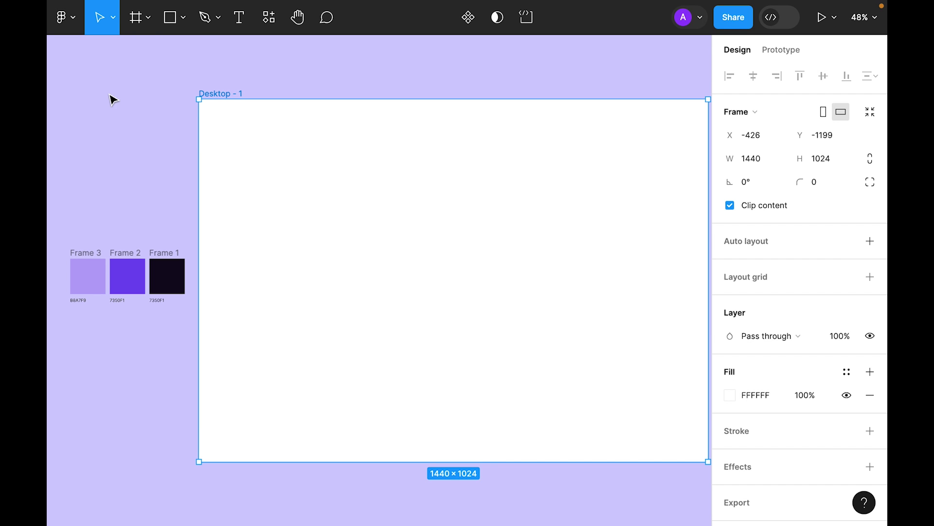
double_click(227, 93)
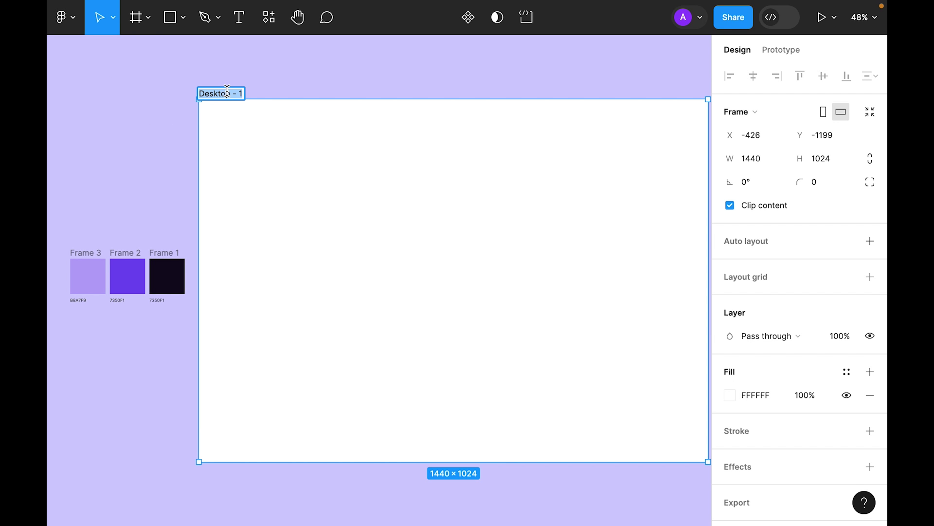
type("Day #7 Settings")
key("Return")
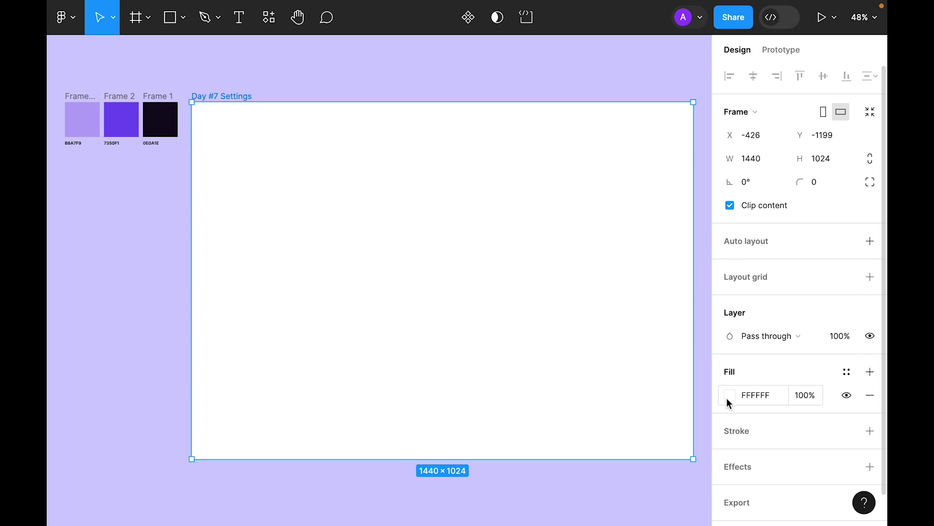
Fill the frame with Frame 1's dark 0E0A1E colour.
left_click(727, 395)
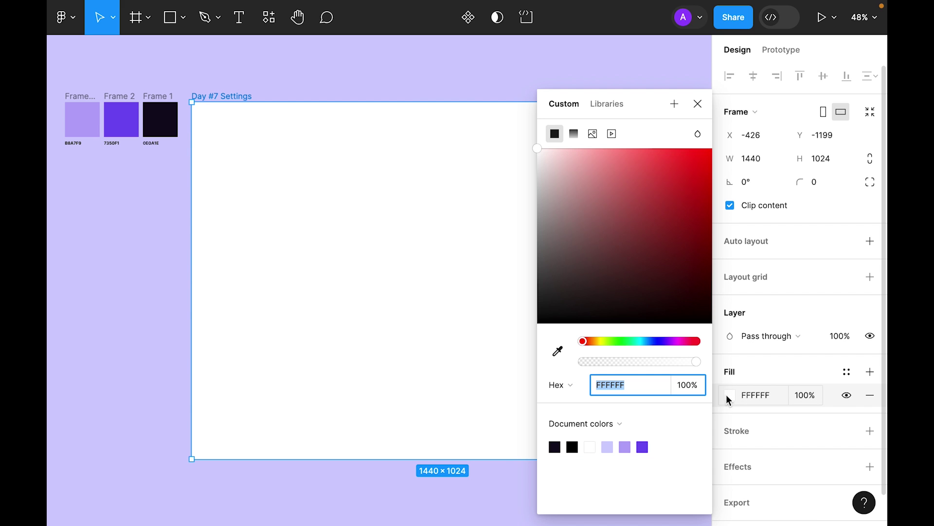
left_click(558, 350)
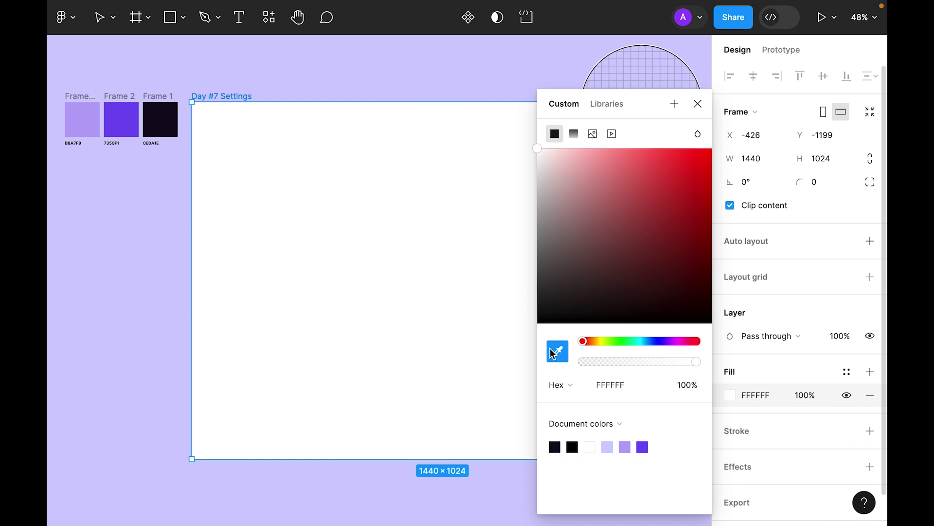
left_click(157, 114)
left_click(125, 252)
scroll(501, 273, "down", 2)
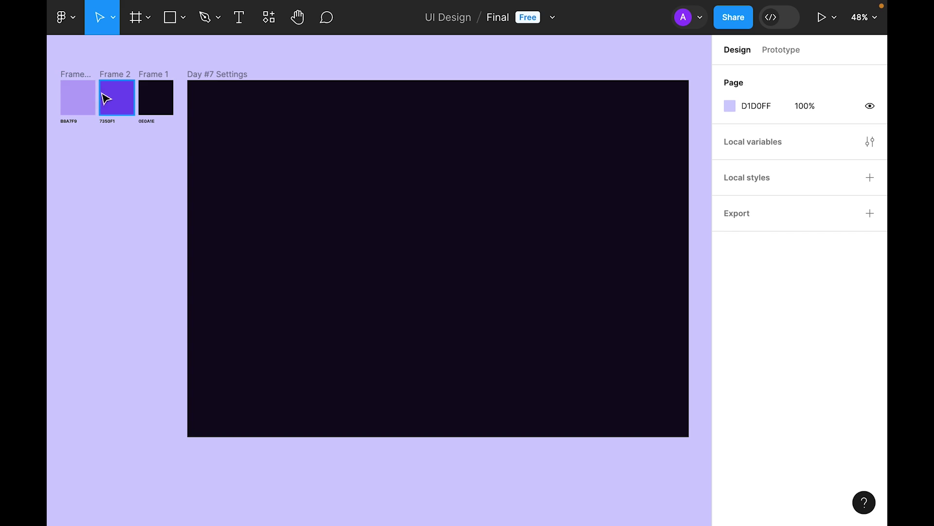
key("super+Tab")
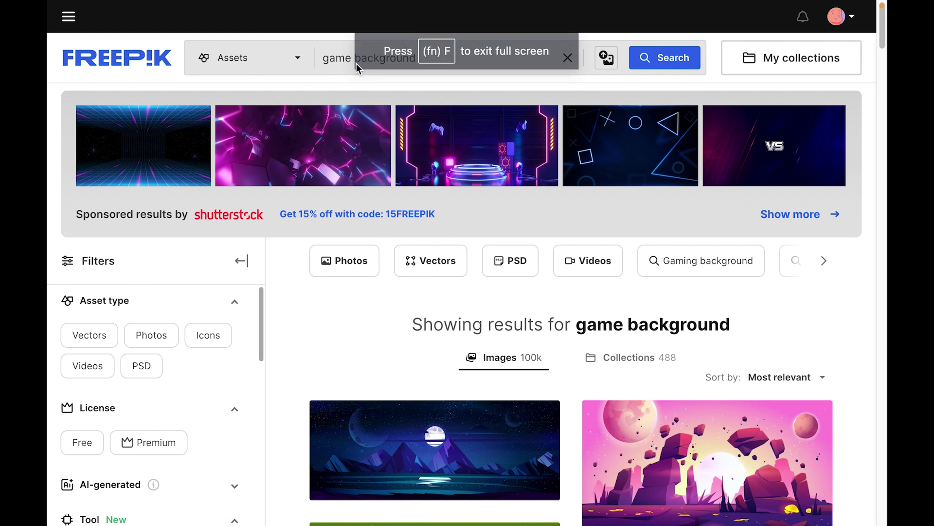
Filter the 'game background' results to Free licence and paste the astronaut image into Figma.
scroll(156, 403, "down", 1)
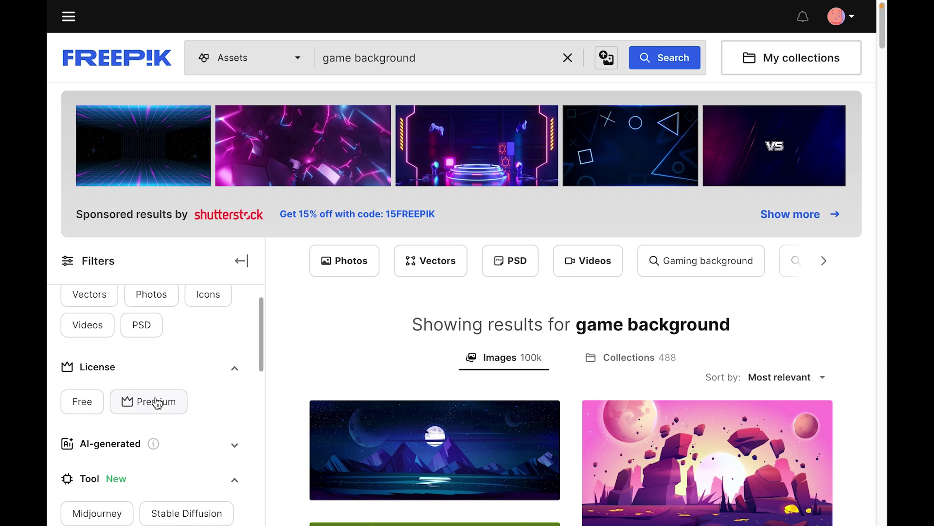
left_click(82, 403)
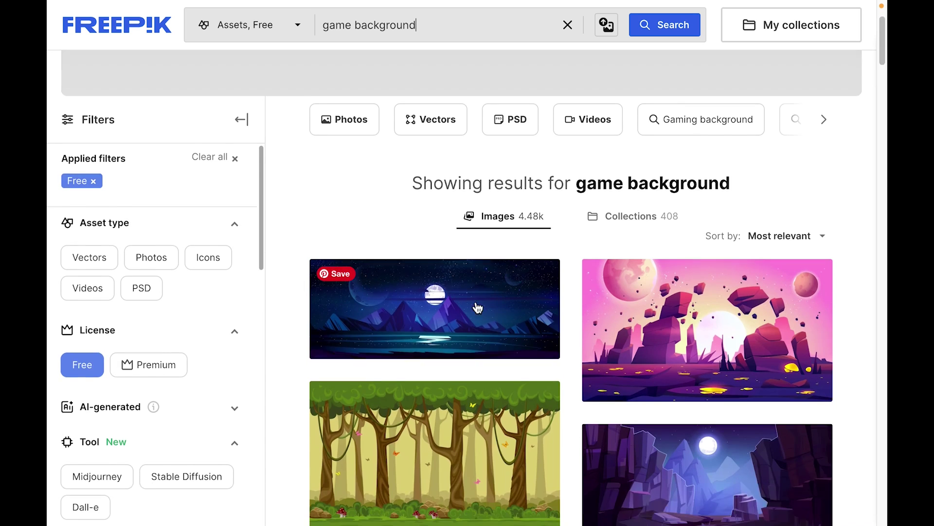
scroll(476, 307, "down", 4)
scroll(633, 302, "down", 6)
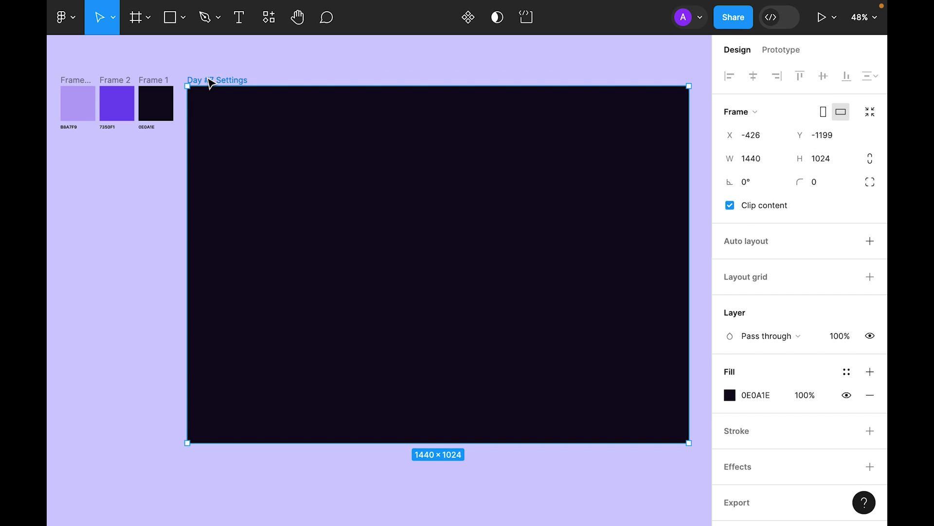
key("ctrl+v")
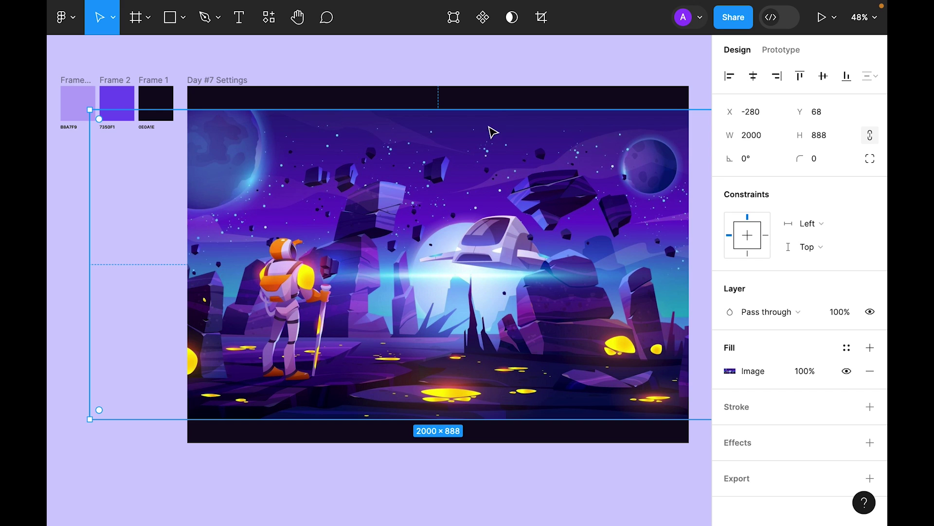
Stretch the astronaut image to the frame's full 1024 height.
left_click_drag(487, 112, 488, 86)
left_click_drag(517, 419, 518, 443)
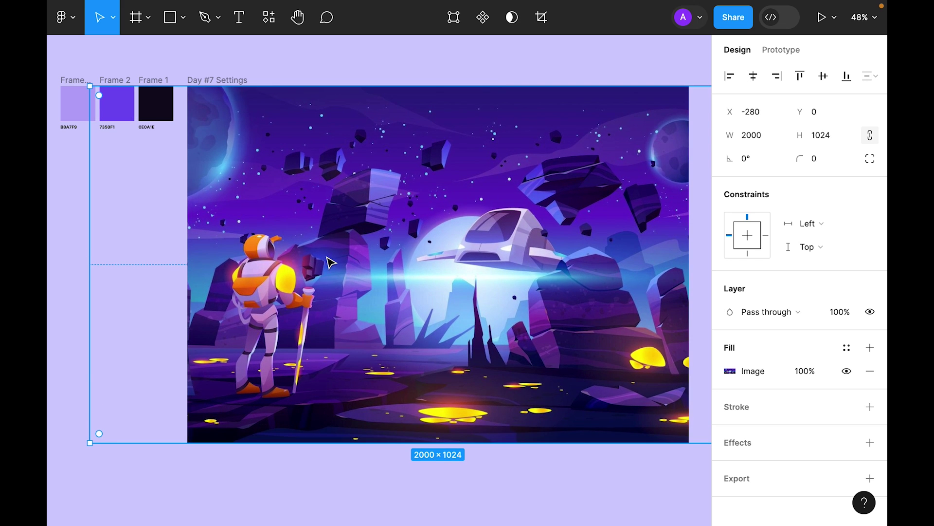
scroll(849, 367, "down", 1)
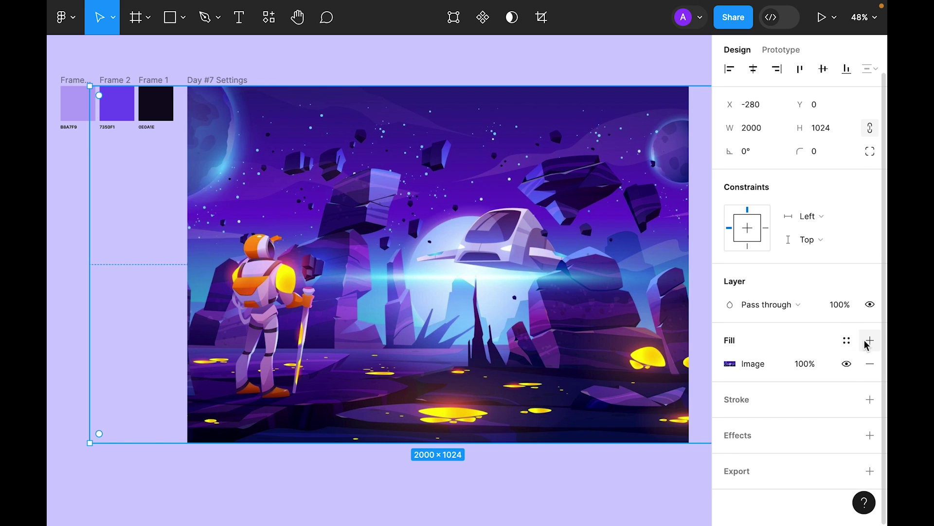
Darken the image with a 0E0A1E overlay fill at 80% opacity.
left_click(870, 340)
left_click(730, 364)
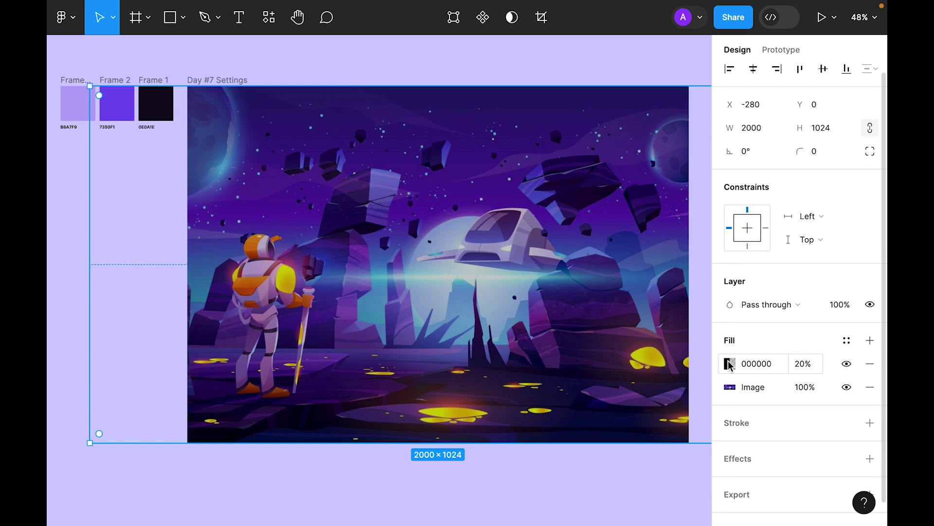
left_click(557, 350)
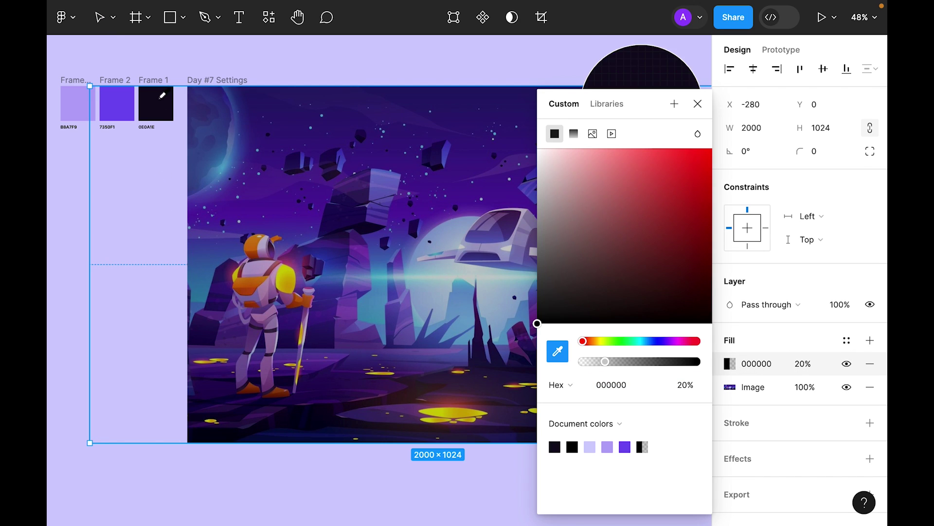
left_click(157, 104)
key("Escape")
left_click(815, 367)
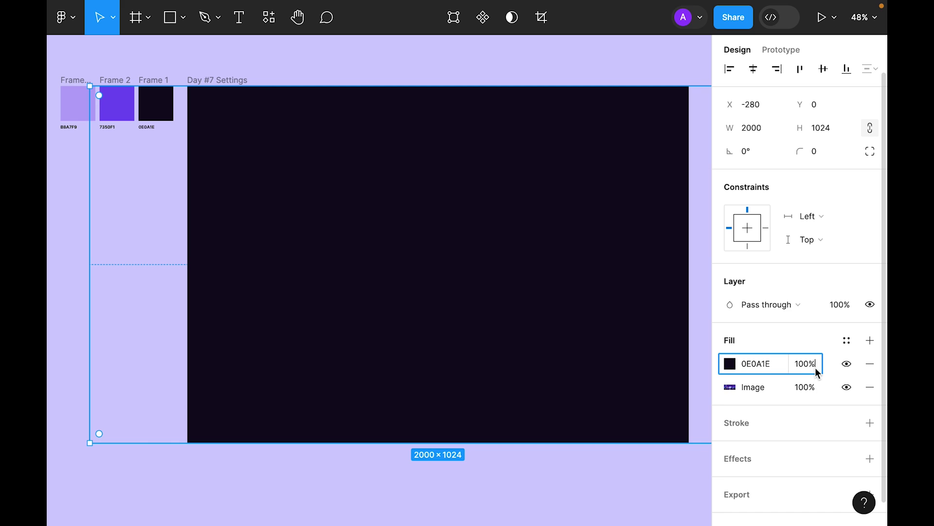
key("shift+Down")
key("shift+Down")
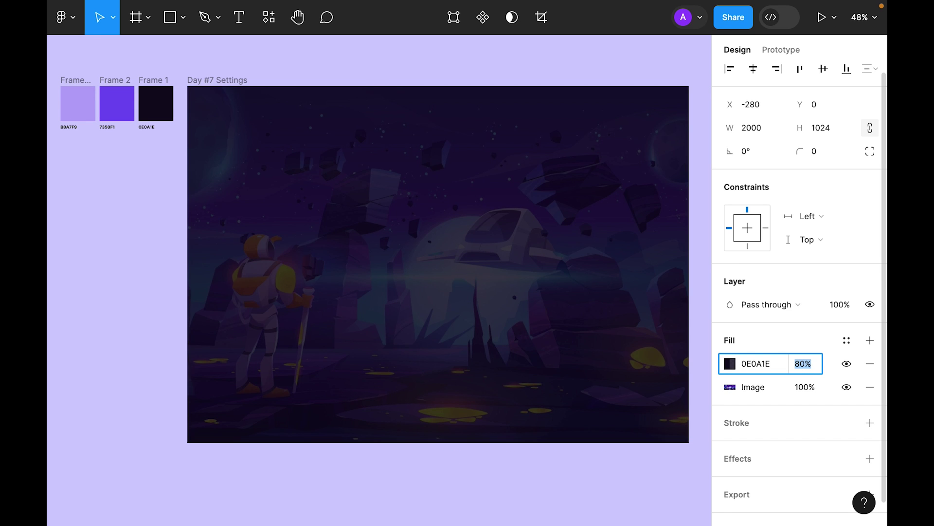
key("Escape")
left_click(444, 81)
scroll(214, 156, "up", 1)
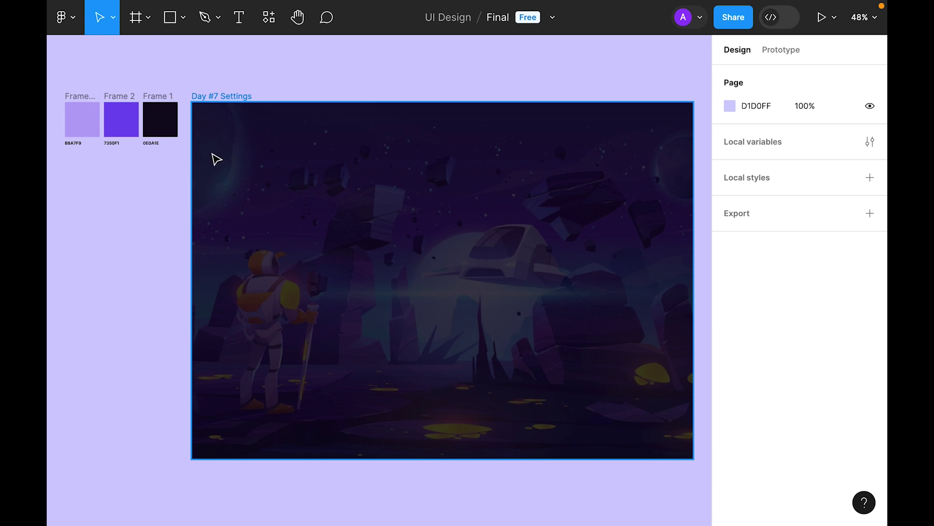
Add a 1280×832 MacBook Air frame inside Day #7 Settings, centred both ways.
left_click(136, 19)
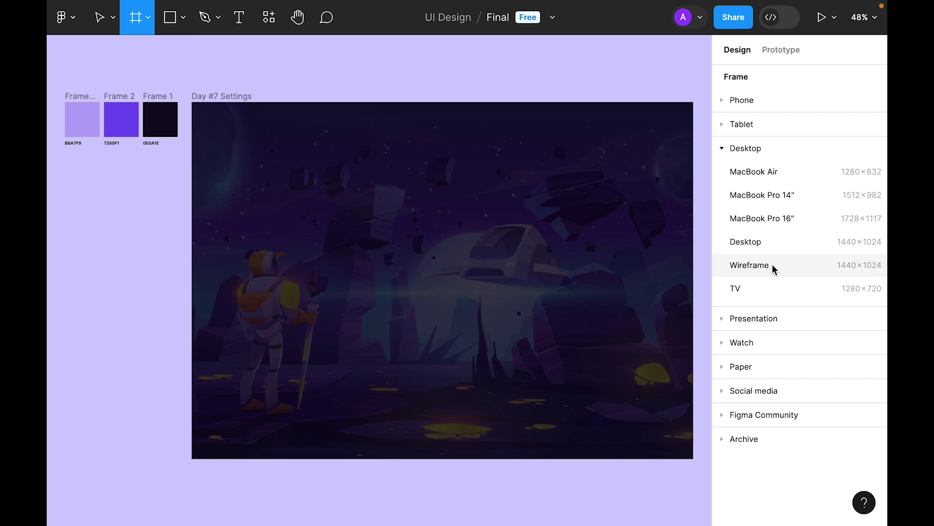
left_click(770, 178)
left_click_drag(487, 288, 261, 292)
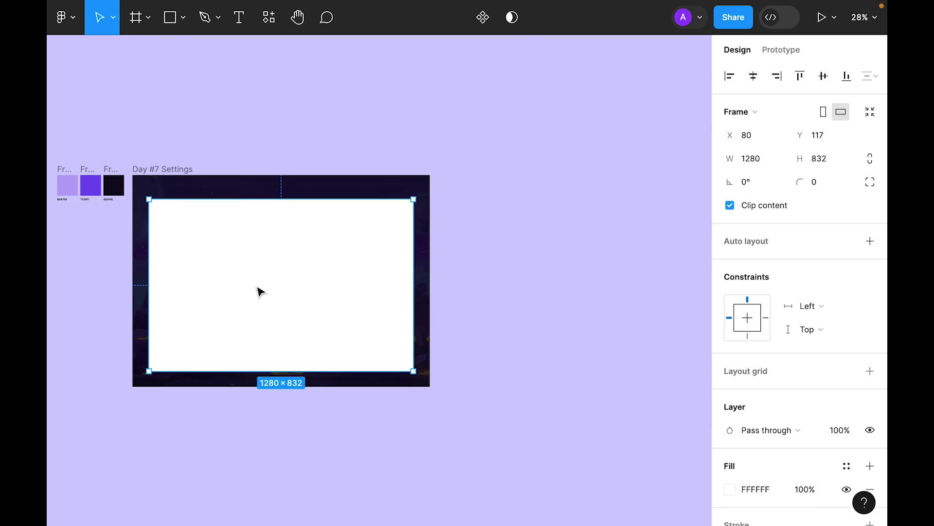
left_click(301, 104)
left_click(328, 286)
key("shift+2")
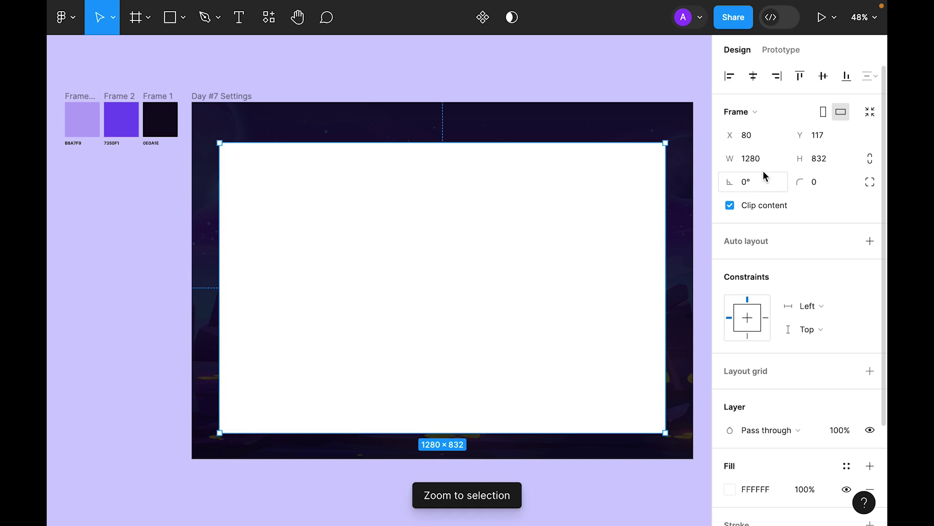
left_click(753, 76)
left_click(823, 75)
left_click(568, 61)
left_click(543, 256)
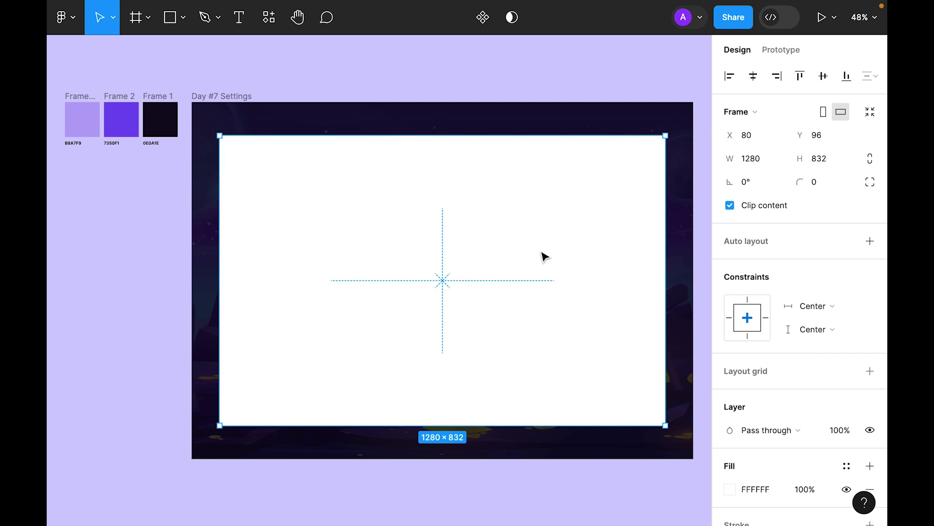
Split off a 250-wide left sidebar and fill it with 0E0A1E, leaving a 1030×832 panel.
left_click(773, 161)
type("2")
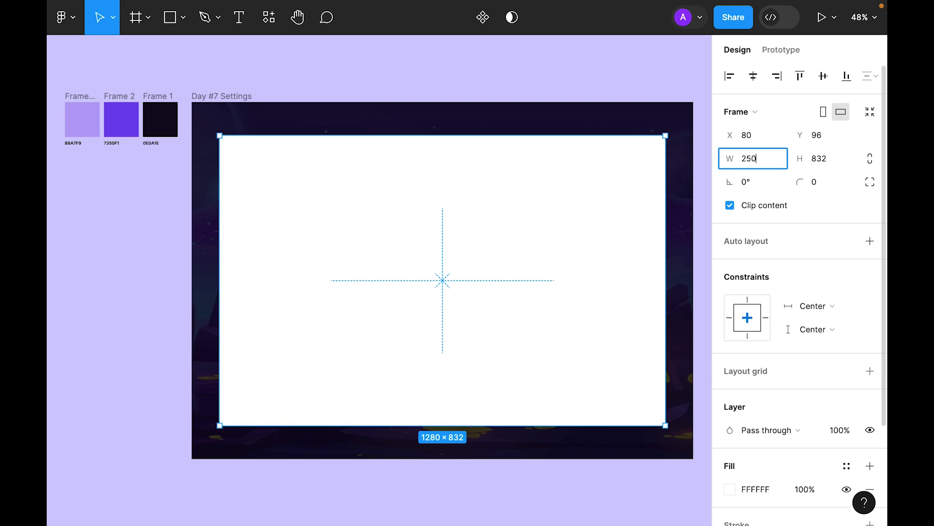
key("Return")
key("ctrl+z")
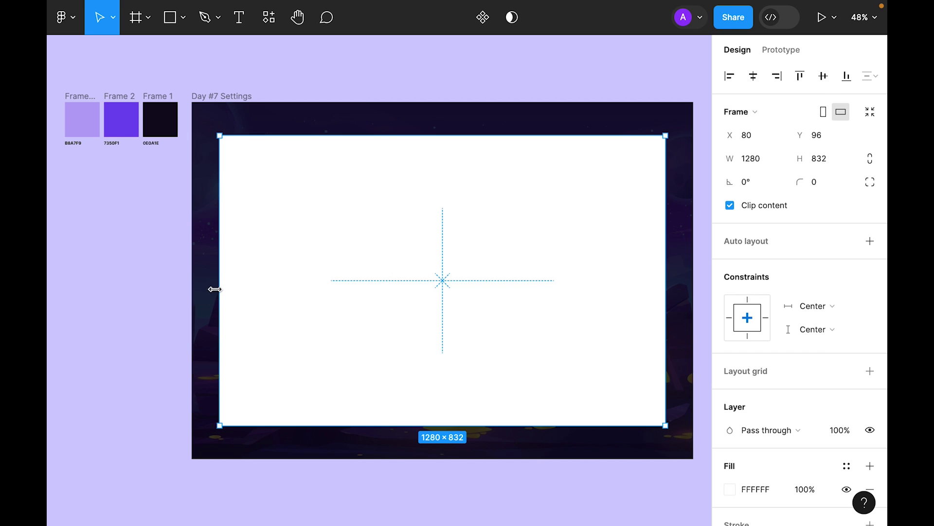
left_click_drag(219, 286, 311, 290)
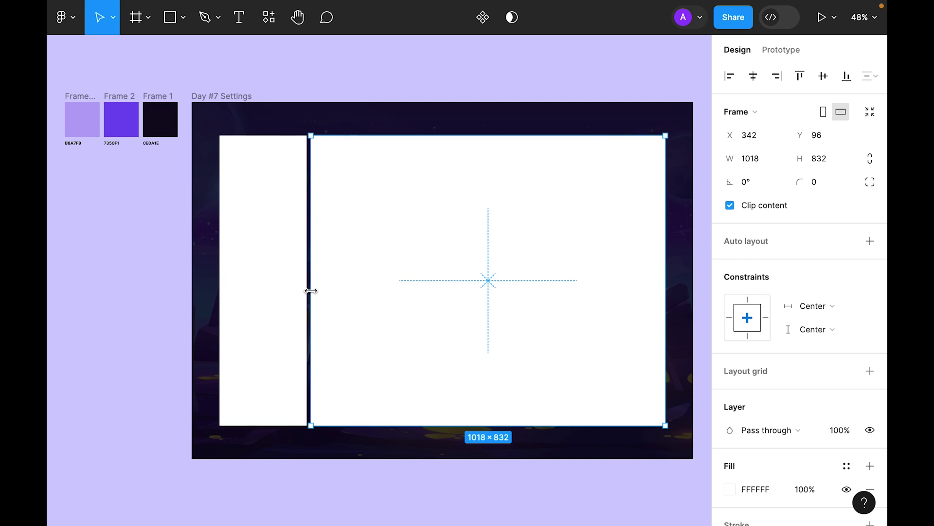
key("ctrl+shift+z")
key("i")
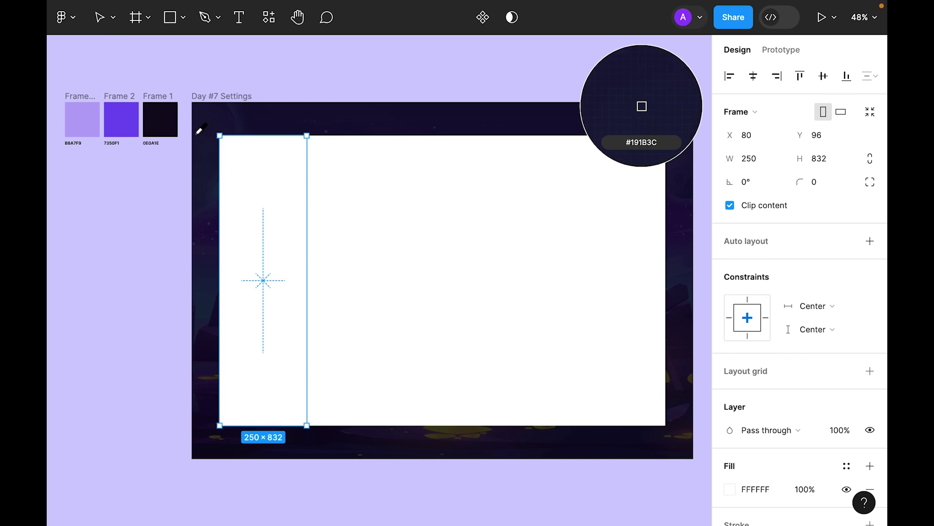
left_click(167, 124)
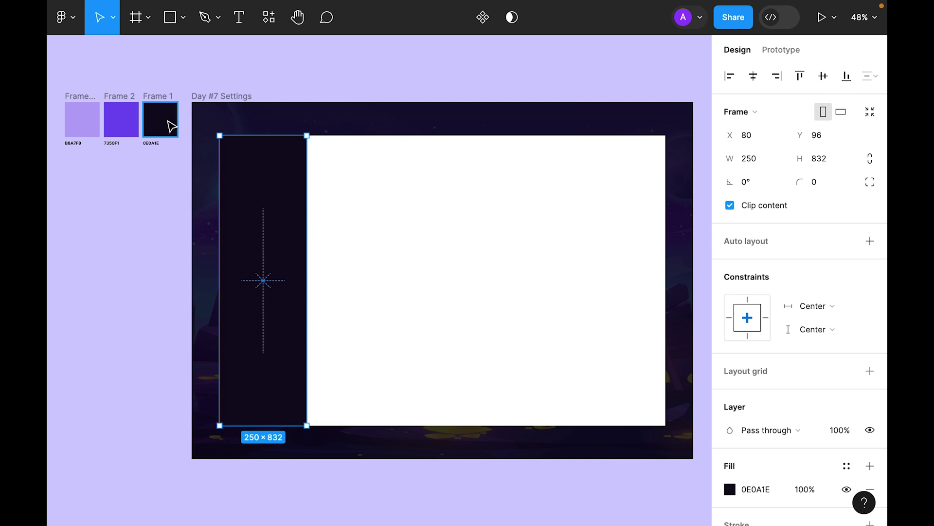
left_click(438, 282)
scroll(803, 312, "down", 3)
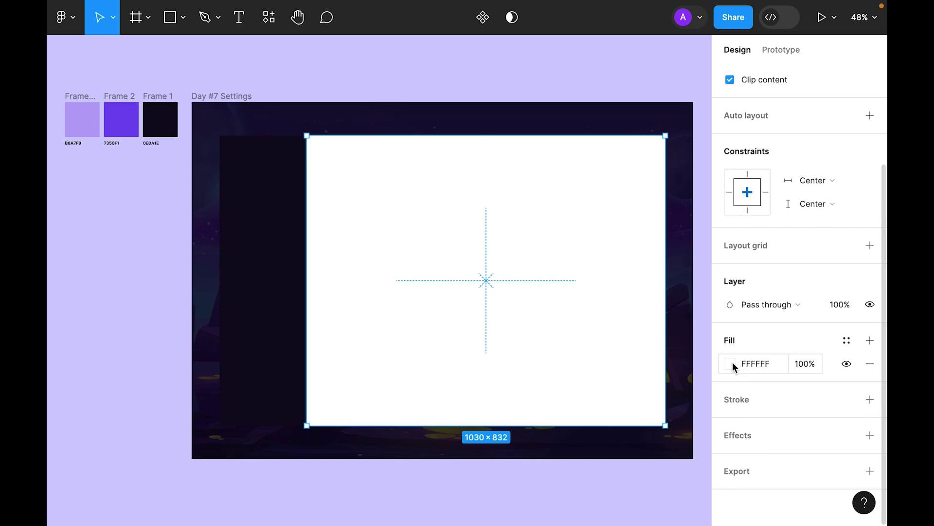
Give the content panel a linear gradient from B8A7F9 lavender to 7350F1 purple.
left_click(731, 364)
left_click(573, 133)
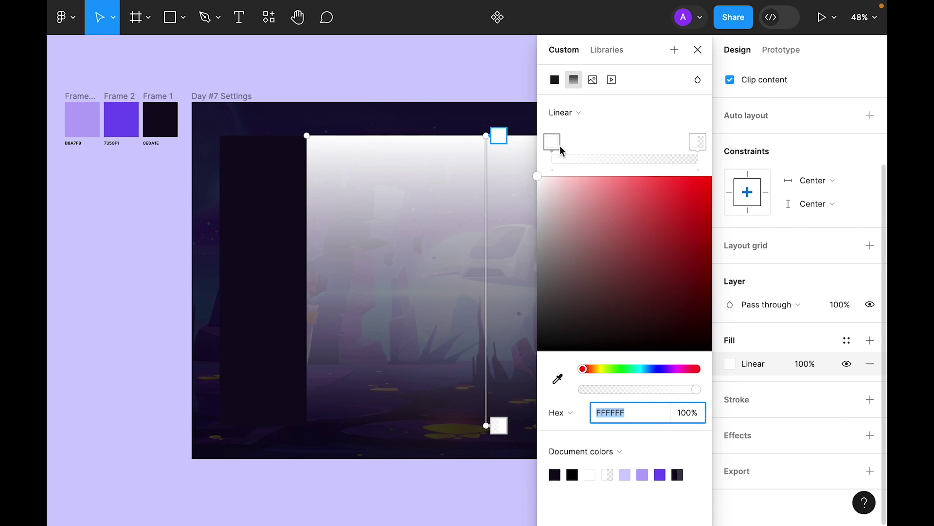
left_click(557, 378)
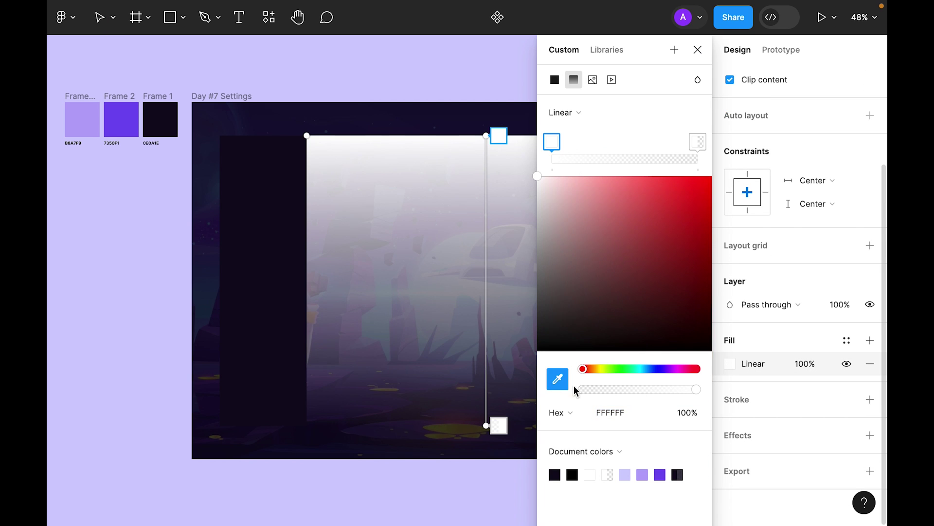
left_click(84, 123)
left_click(698, 142)
key("i")
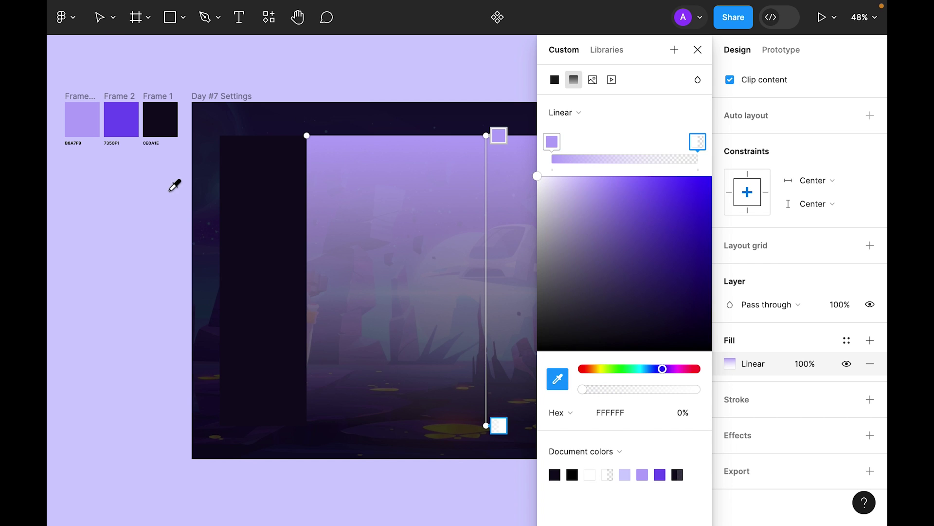
left_click(135, 125)
Move the gradient's start to the panel's top-left corner so it runs diagonally.
left_click_drag(486, 135, 307, 136)
left_click_drag(462, 479, 273, 465)
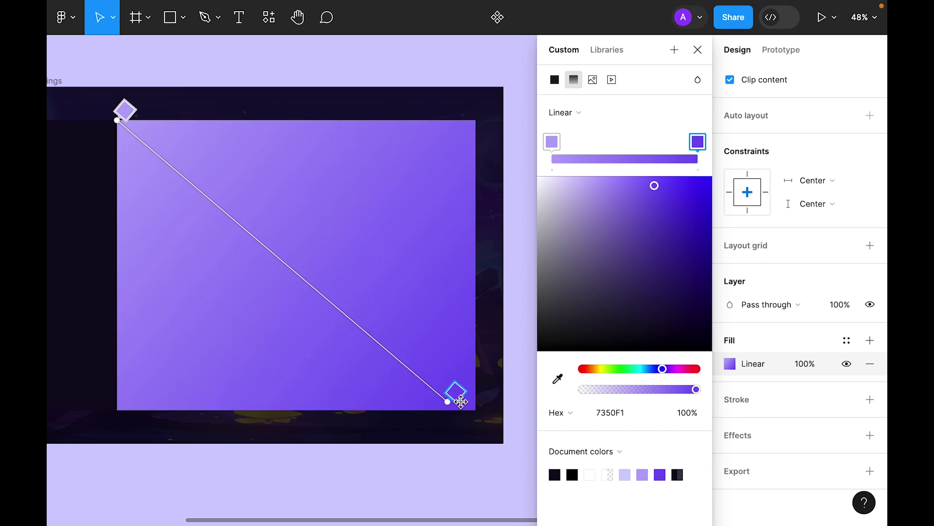
left_click_drag(331, 436, 439, 440)
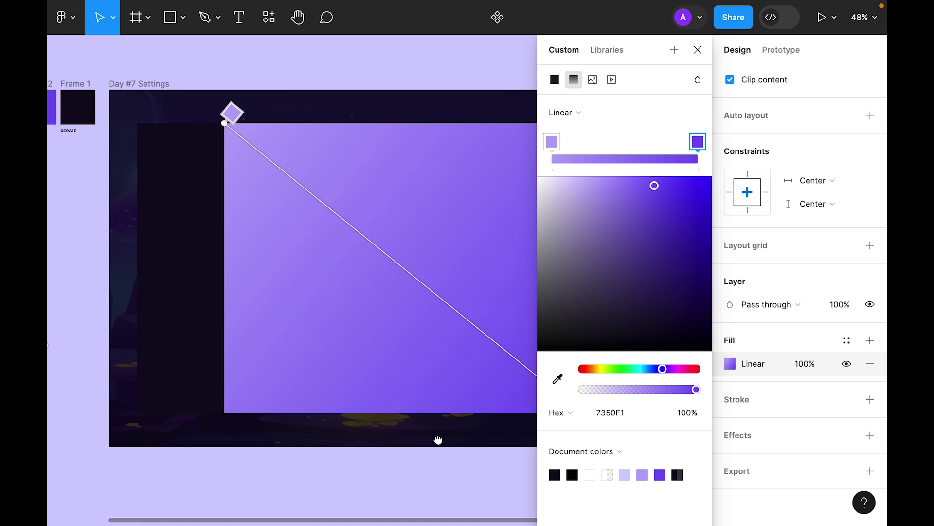
left_click(698, 49)
left_click(648, 223)
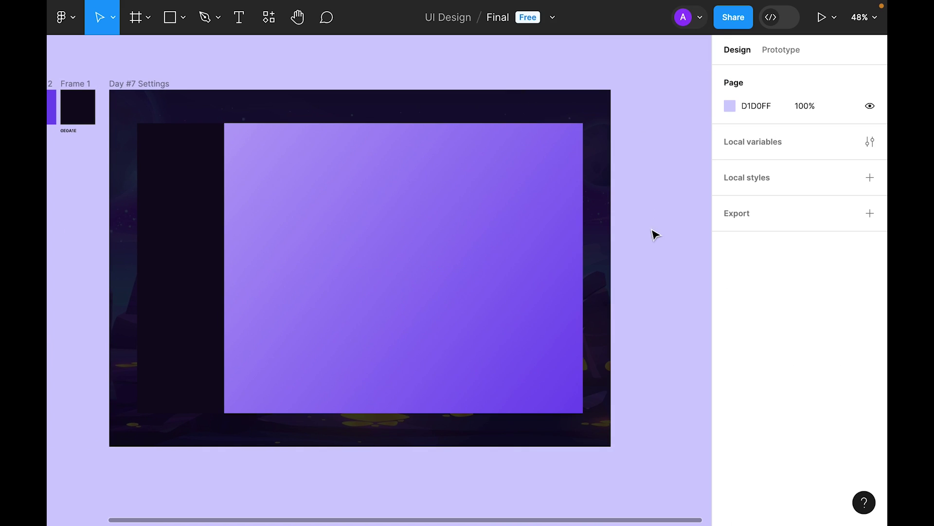
scroll(522, 300, "left", 2)
scroll(521, 298, "down", 1)
key("shift+2")
left_click(540, 250)
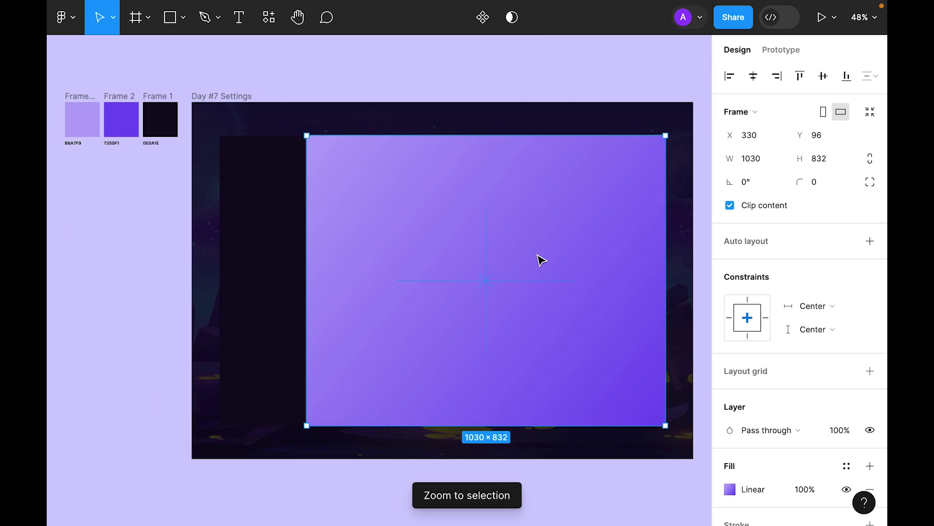
Round the content panel's top-right and bottom-right corners to 40.
left_click(870, 182)
left_click(580, 222)
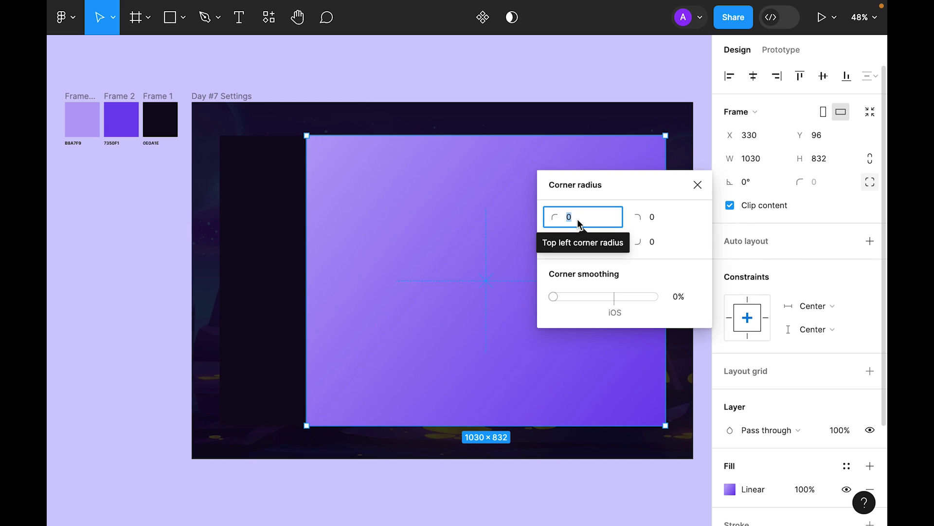
left_click(573, 243)
left_click(674, 222)
type("40")
key("Return")
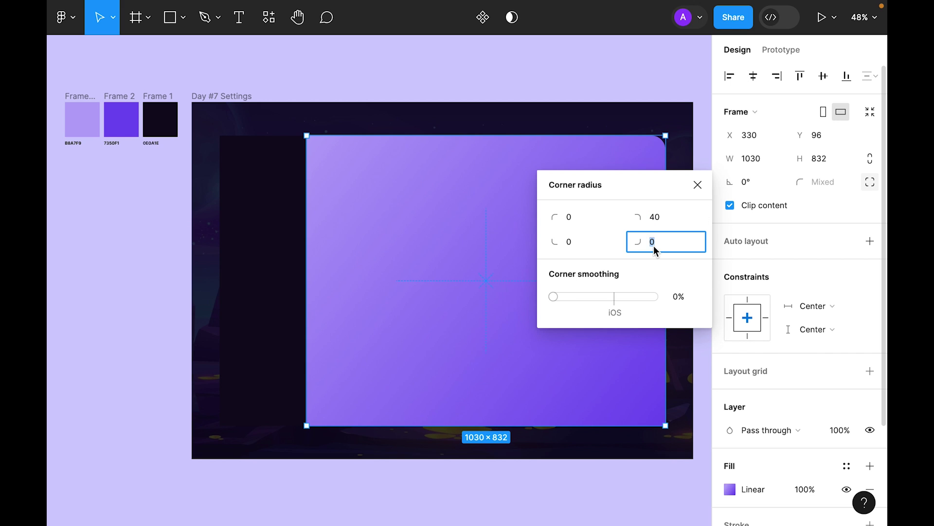
type("40")
key("Return")
left_click(698, 185)
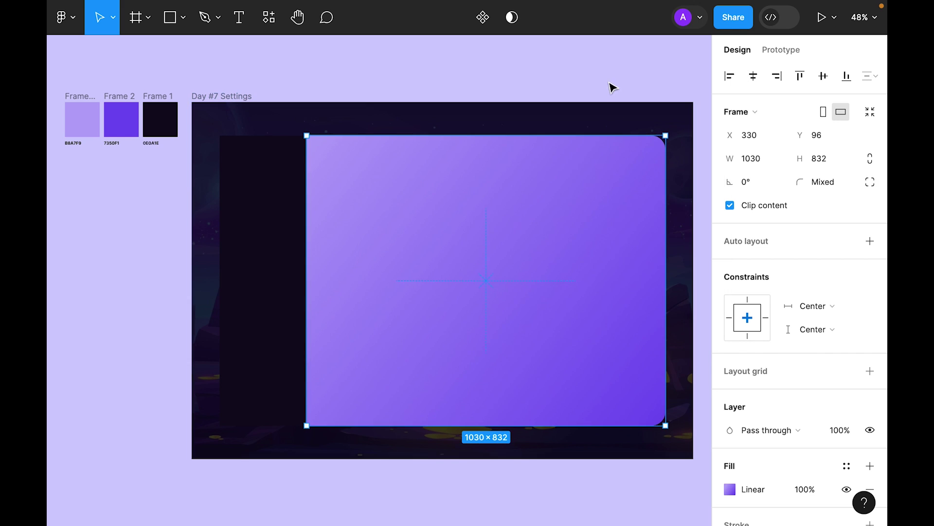
left_click(477, 129)
Round the sidebar's top-left and bottom-left corners to 40.
left_click(281, 235)
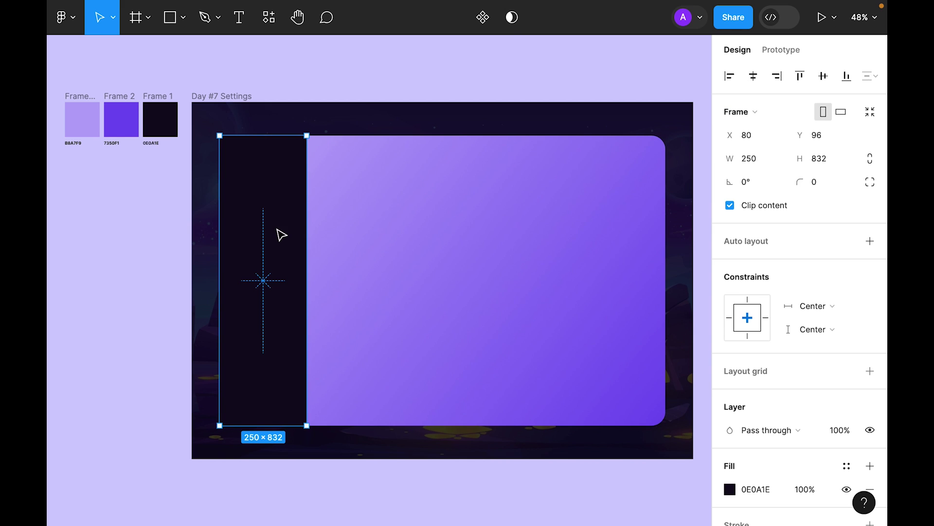
scroll(811, 281, "down", 4)
scroll(811, 281, "up", 4)
left_click(871, 182)
left_click(575, 217)
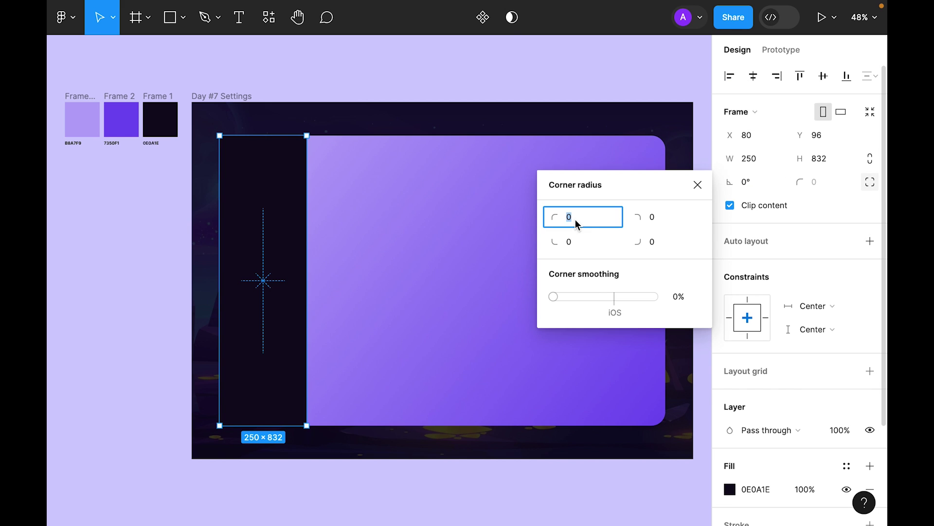
type("40")
key("Tab")
key("Tab")
type("40")
left_click(697, 185)
left_click(605, 90)
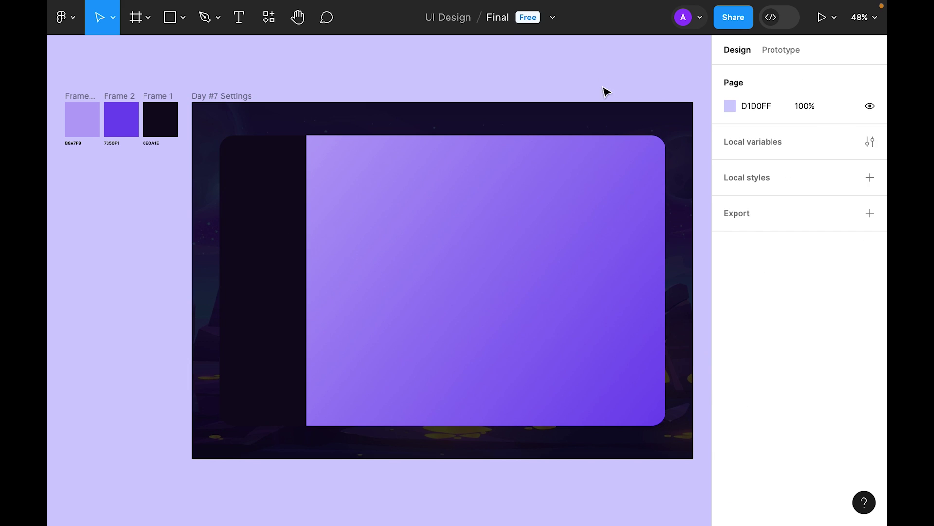
Change the panel gradient stops to 7350F1 at the start and 0E0A1E at the end.
left_click(552, 270)
scroll(770, 315, "down", 3)
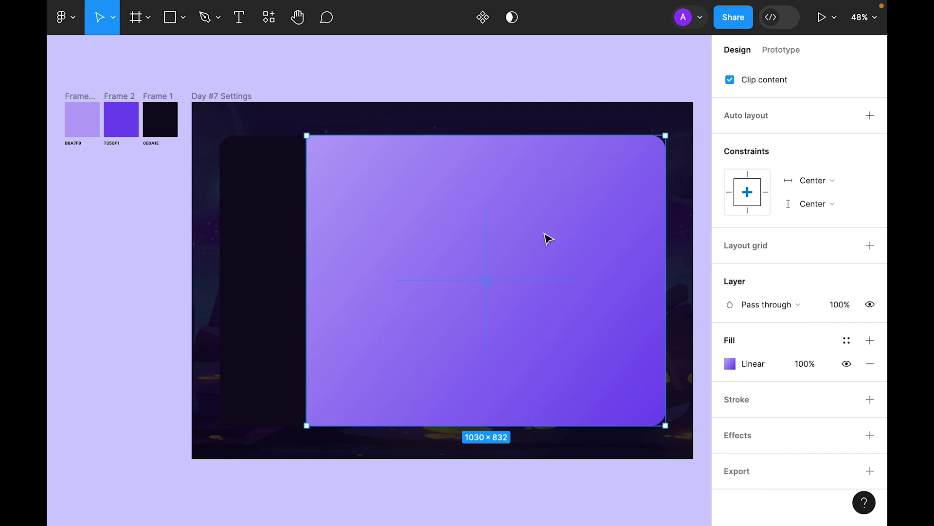
left_click(729, 363)
left_click(697, 141)
left_click(557, 378)
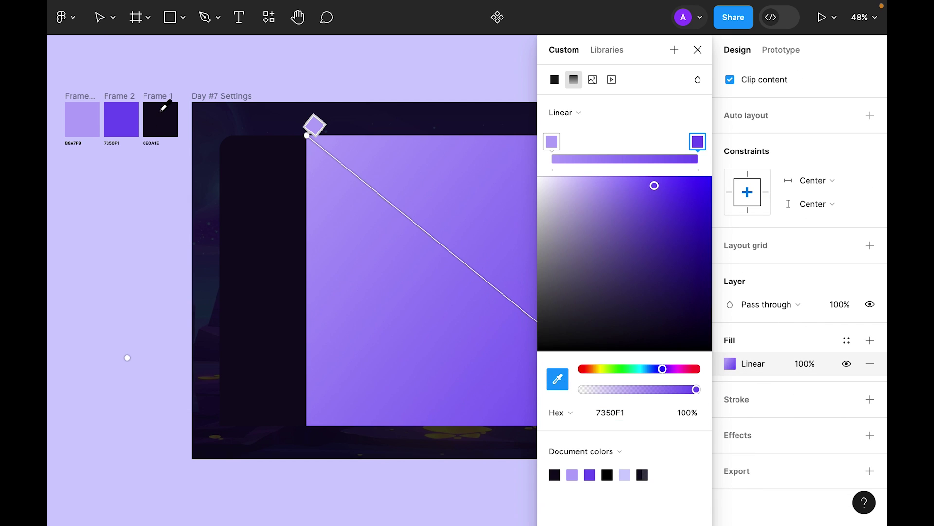
left_click(167, 111)
left_click(552, 142)
left_click(558, 379)
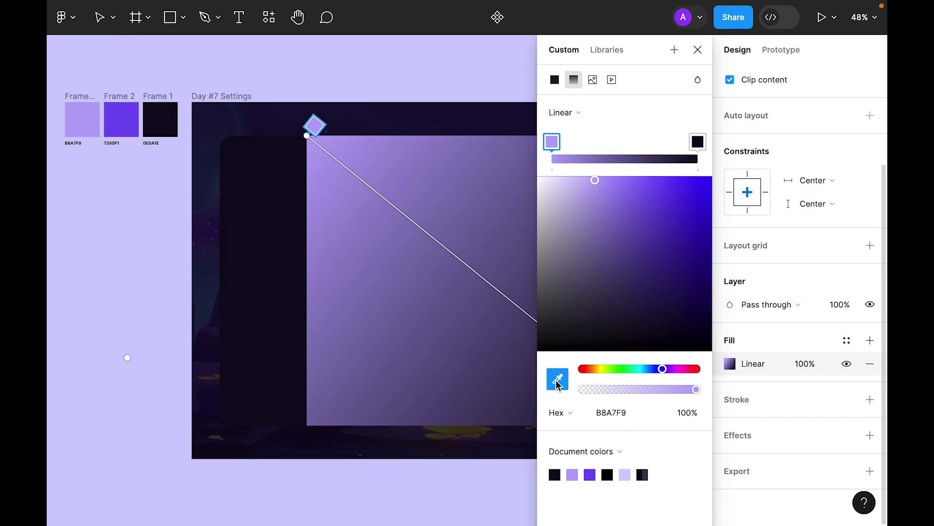
left_click(132, 120)
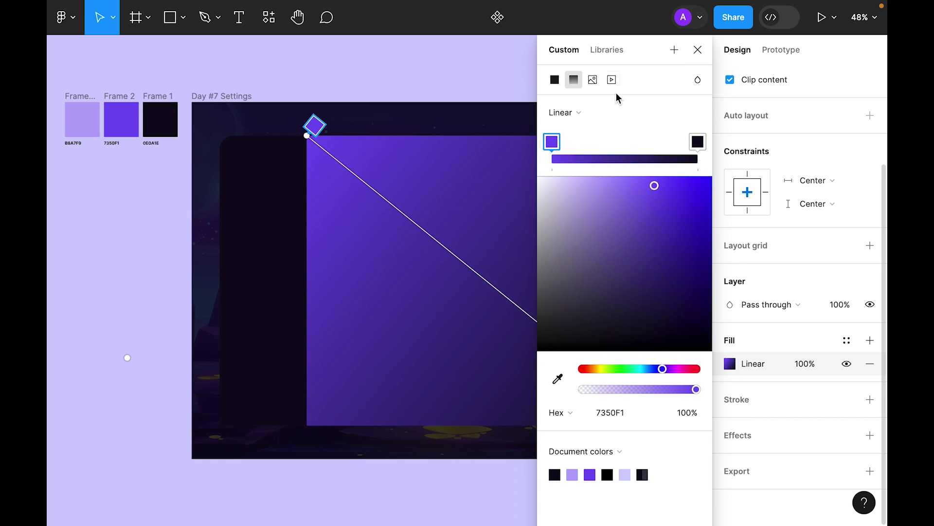
left_click(705, 51)
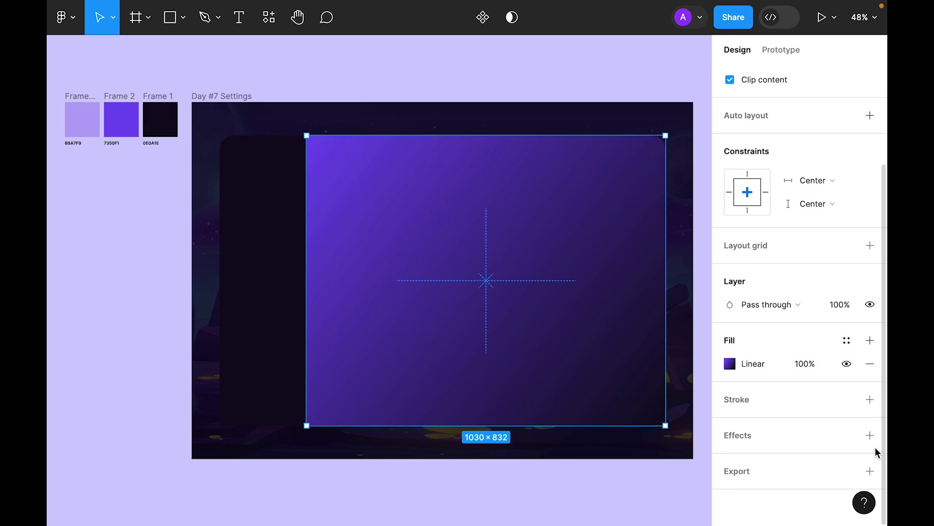
Set the gradient fill's blend mode to Plus lighter.
left_click(730, 364)
left_click(697, 80)
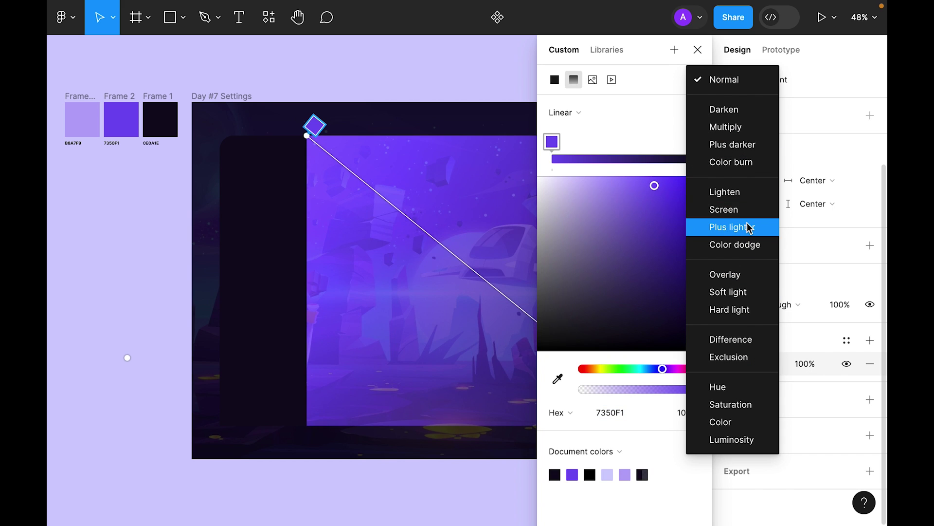
left_click(749, 228)
left_click(697, 49)
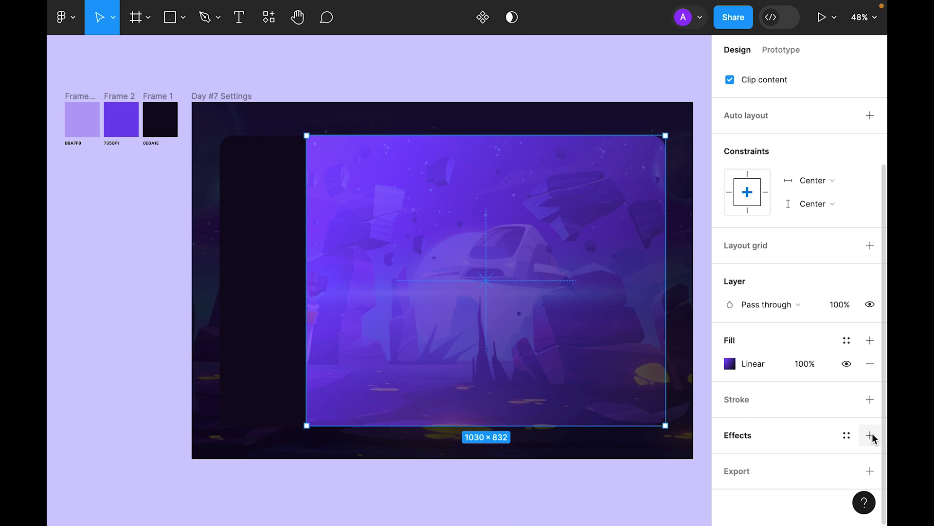
Add a Background blur of 50 to the content panel.
left_click(870, 435)
left_click(802, 460)
left_click(799, 501)
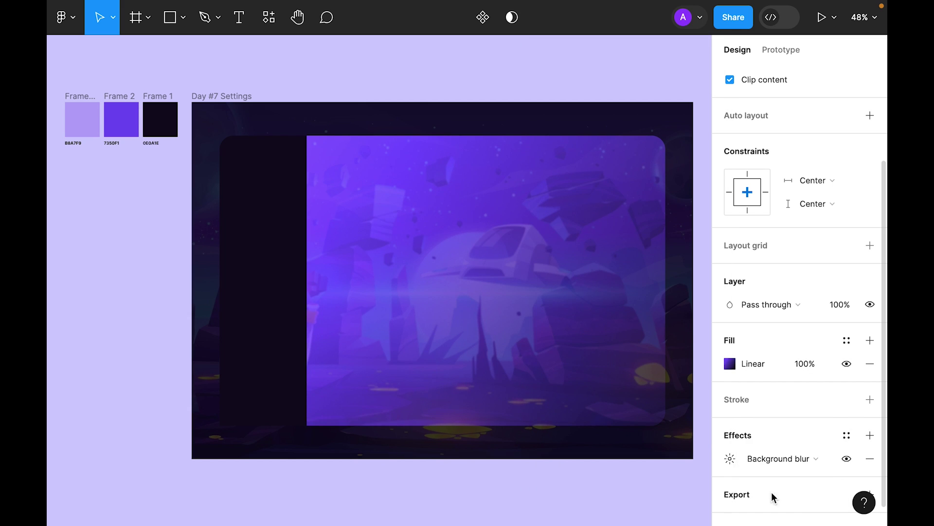
left_click(730, 458)
key("Return")
left_click(698, 461)
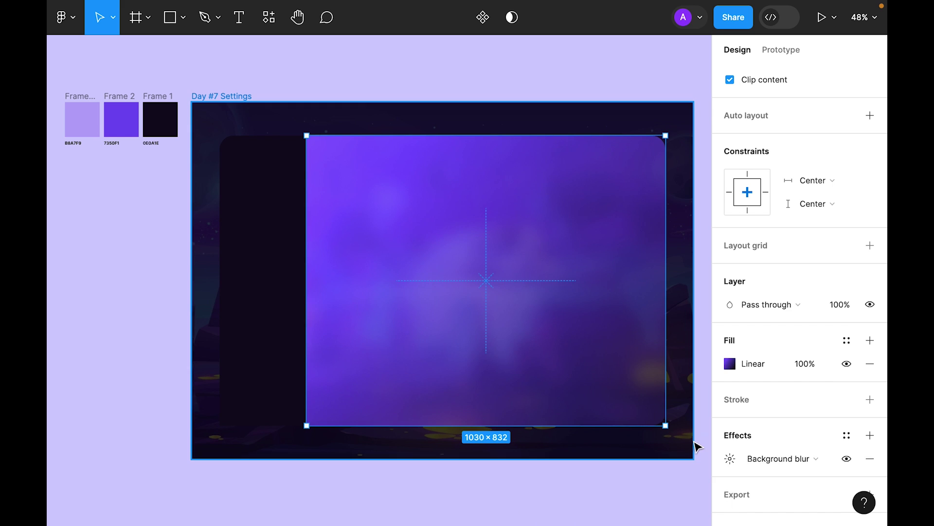
left_click(688, 501)
left_click(657, 416)
scroll(801, 371, "down", 1)
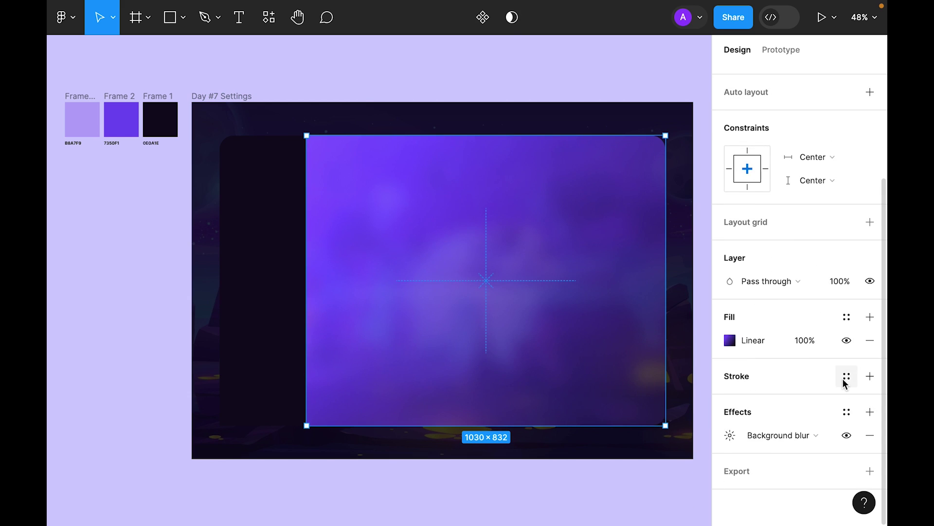
Add a drop shadow with Y 0, blur 50 and Overlay blend, plus an inner shadow.
left_click(873, 417)
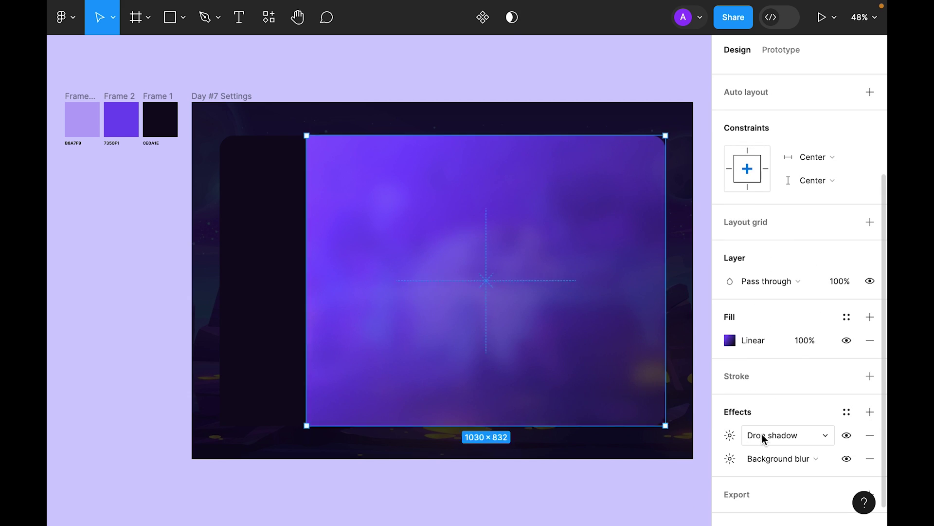
left_click(735, 436)
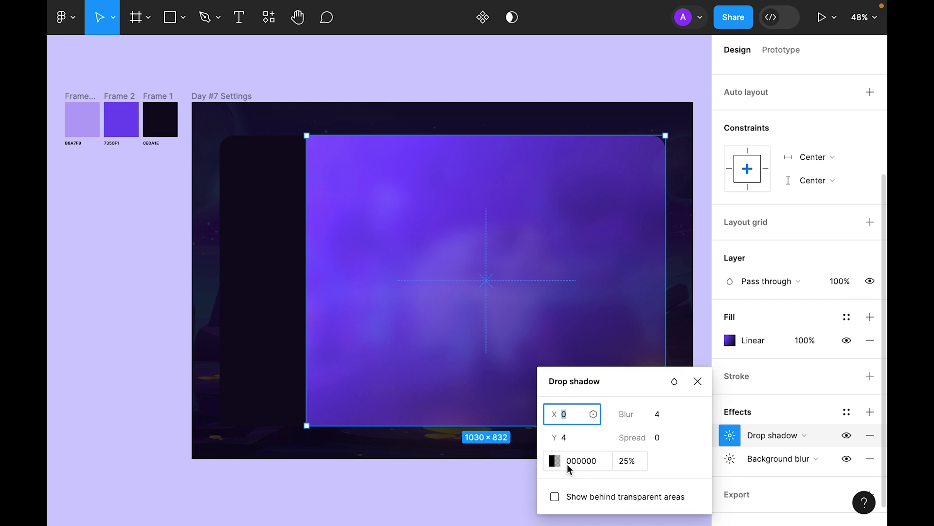
left_click(570, 441)
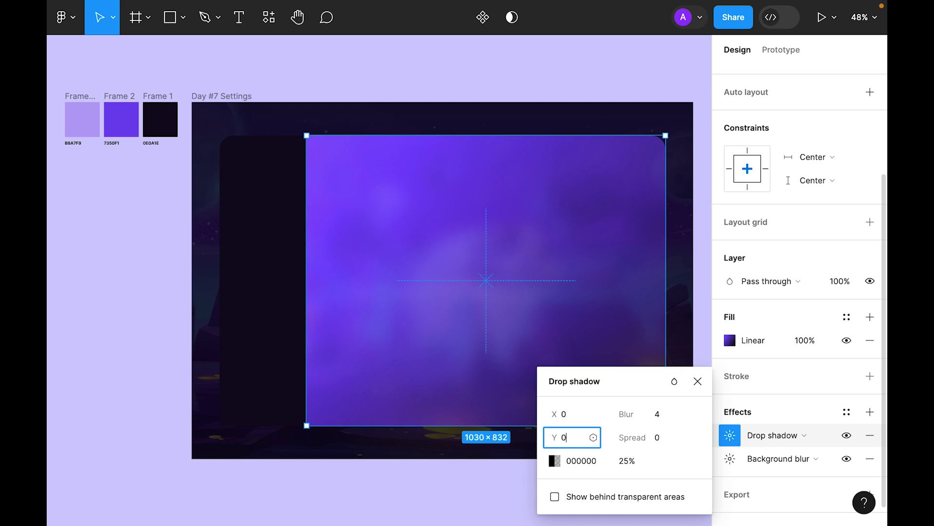
type("0")
key("Tab")
type("50")
key("Return")
left_click(674, 381)
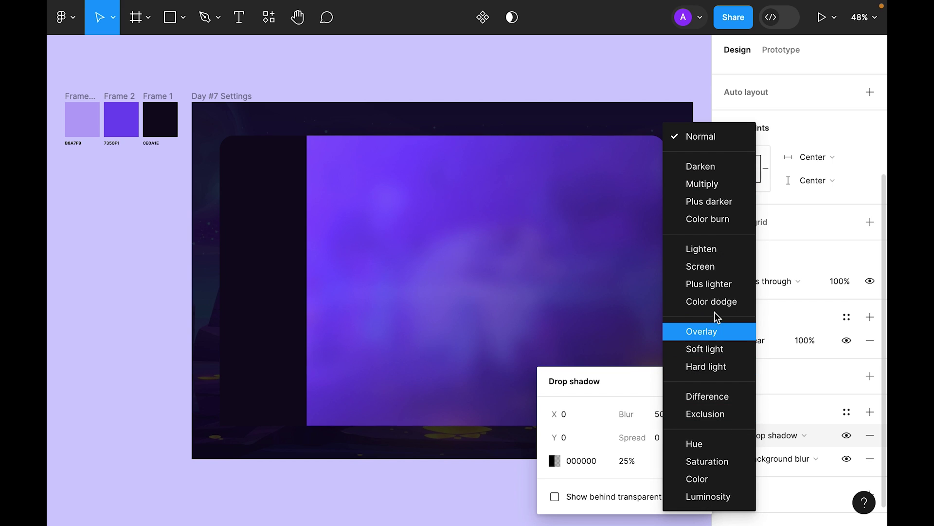
left_click(712, 334)
left_click(699, 383)
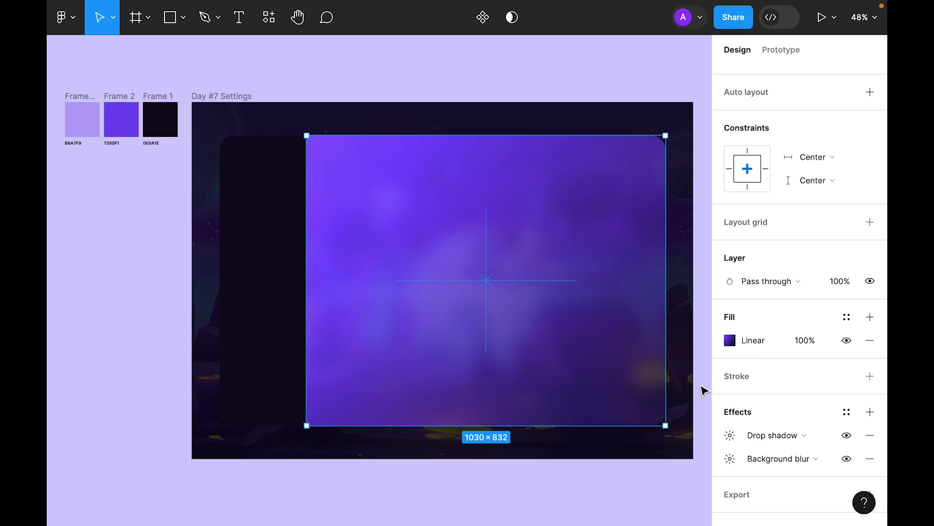
left_click(786, 432)
left_click(783, 418)
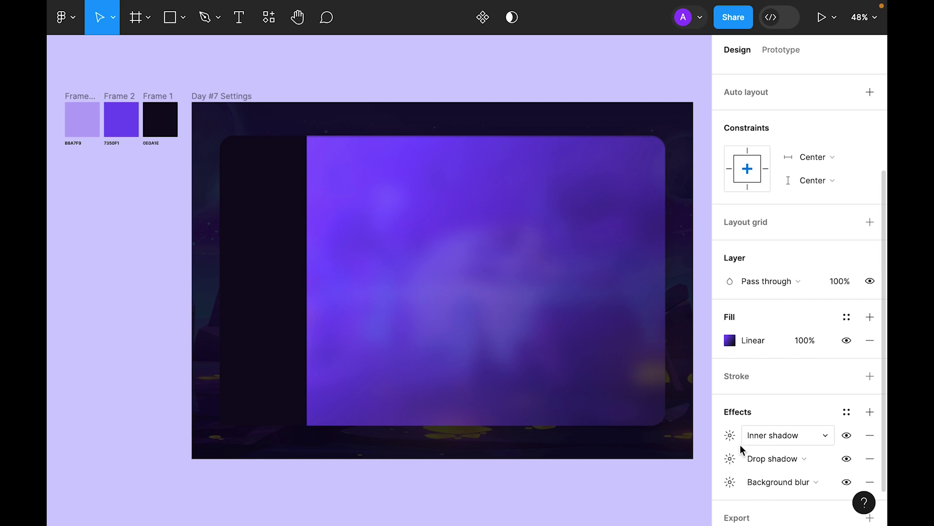
Give the inner shadow the sampled lilac B8A7F9 colour, 0 vertical offset and blur 50.
left_click(730, 436)
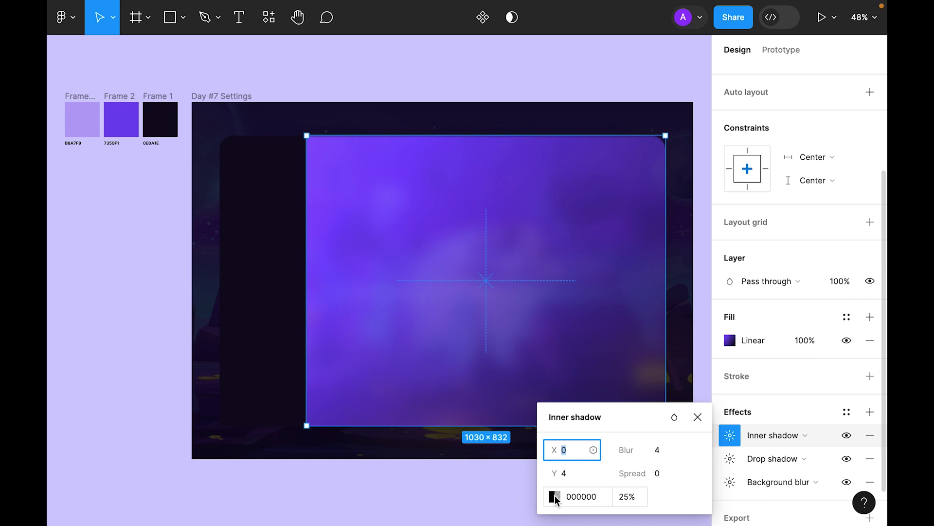
left_click(555, 496)
left_click(382, 352)
left_click(641, 106)
left_click(523, 134)
left_click(571, 475)
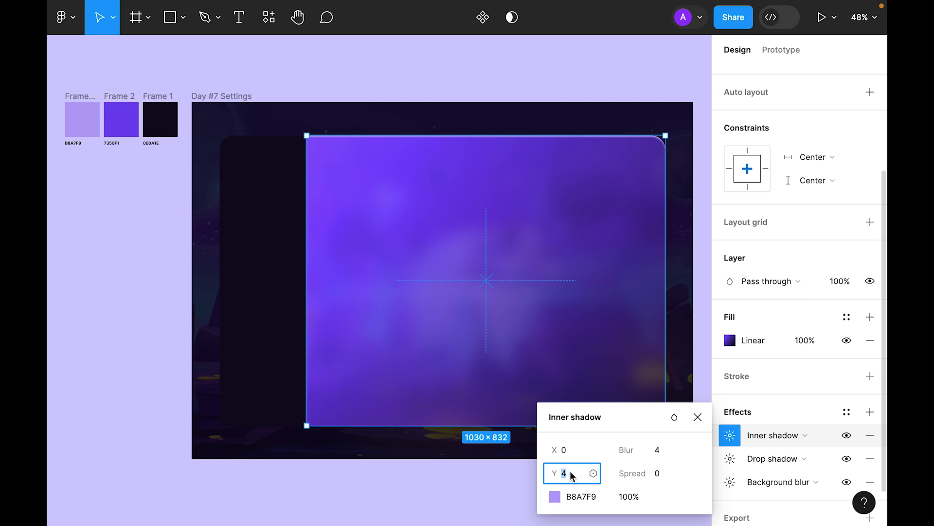
type("0")
key("Tab")
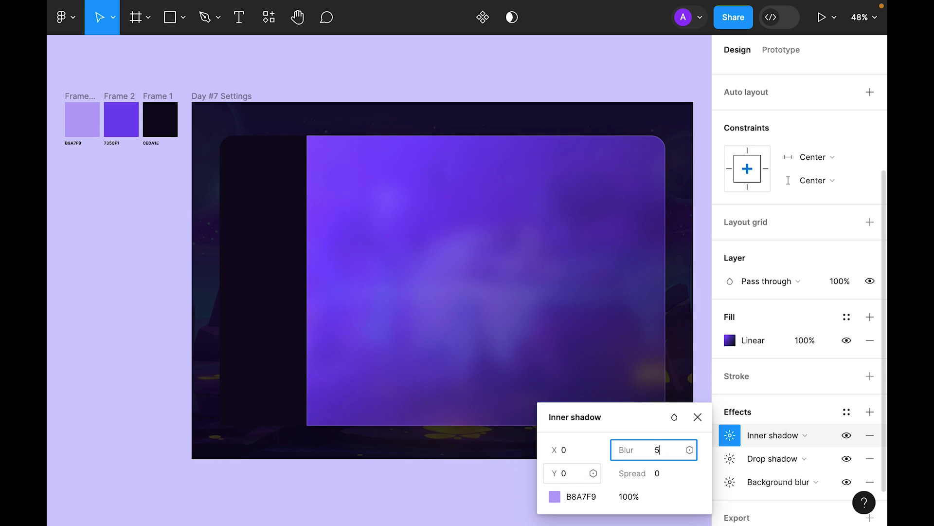
type("50")
key("Return")
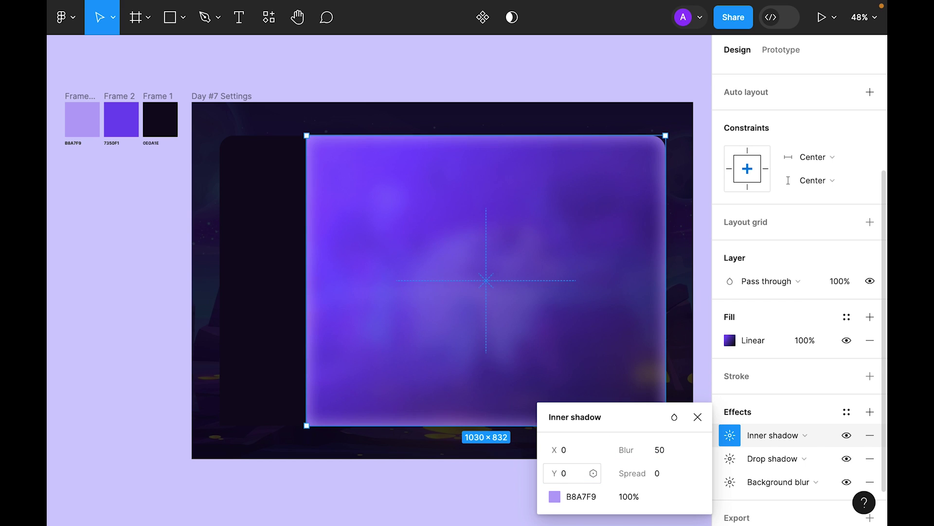
Switch the inner shadow's blend mode to Overlay and raise its blur to 100.
left_click(678, 416)
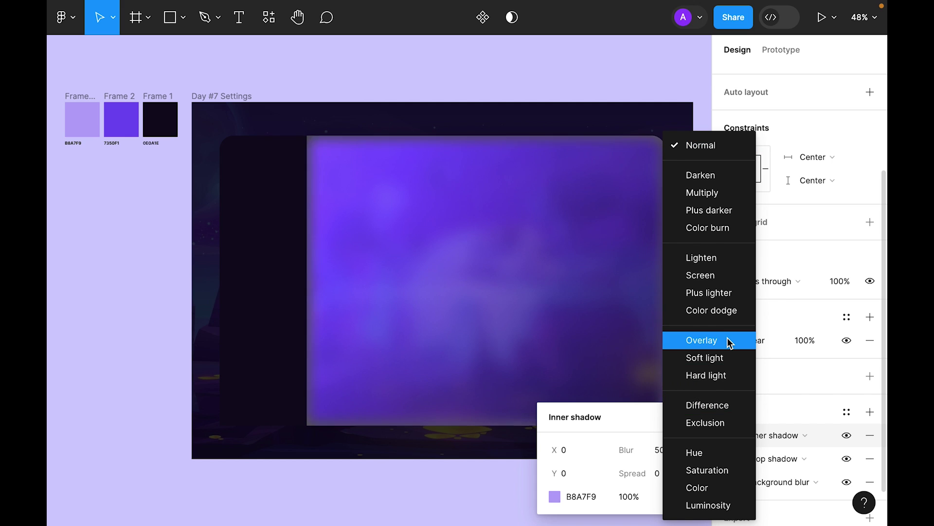
left_click(728, 343)
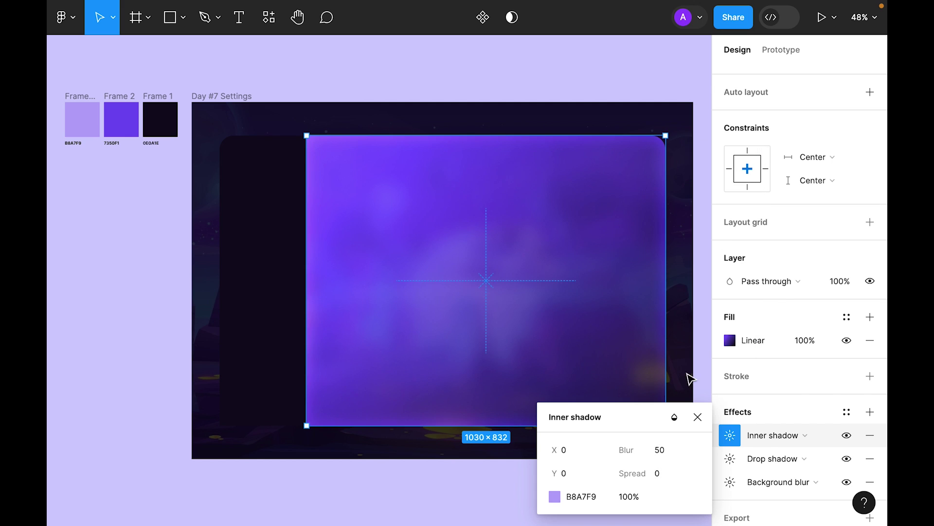
left_click(670, 453)
type("100")
key("Return")
key("Escape")
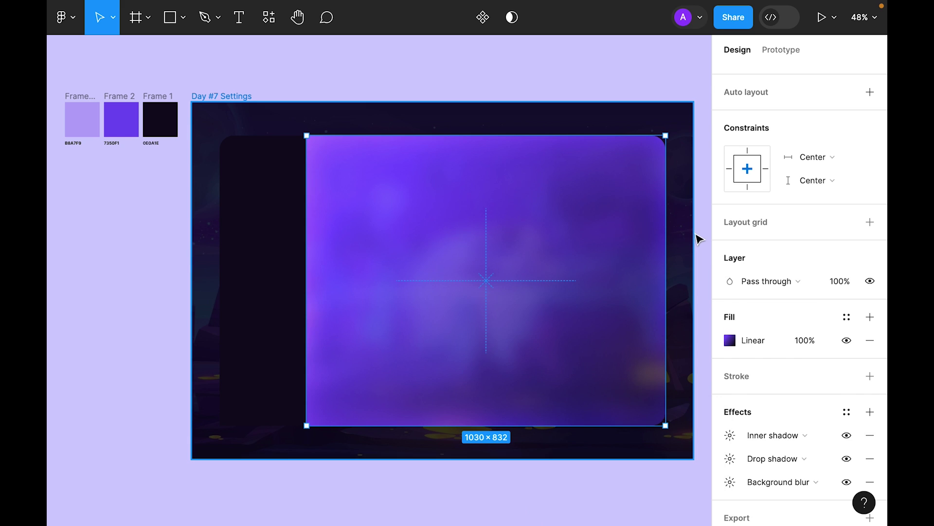
Reselect the purple glass rectangle and soften its inner shadow blur to 50, then 25.
left_click(696, 225)
left_click(559, 91)
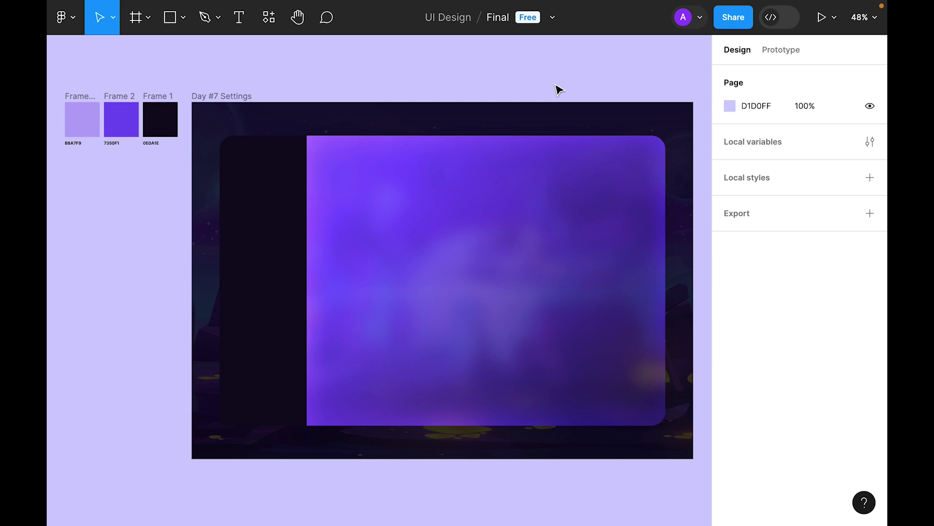
left_click(502, 236)
scroll(788, 388, "down", 5)
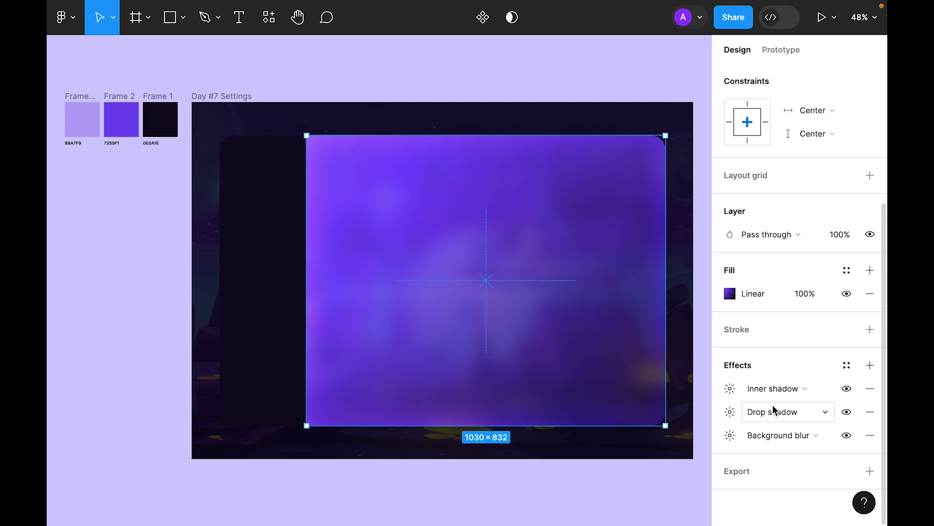
left_click(730, 388)
left_click(673, 430)
type("50")
key("Return")
type("25")
key("Return")
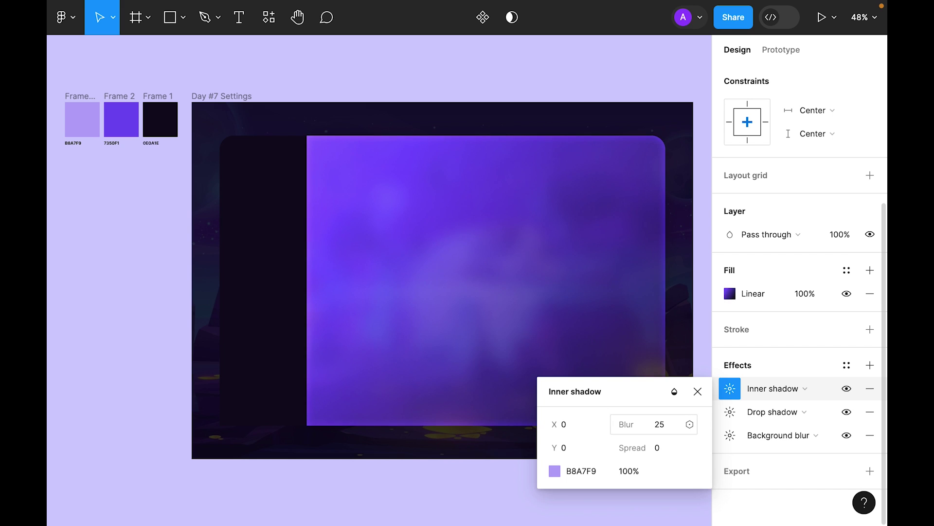
left_click(692, 392)
Add a white FFFFFF stroke to the glass rectangle, blended in Overlay mode.
left_click(870, 329)
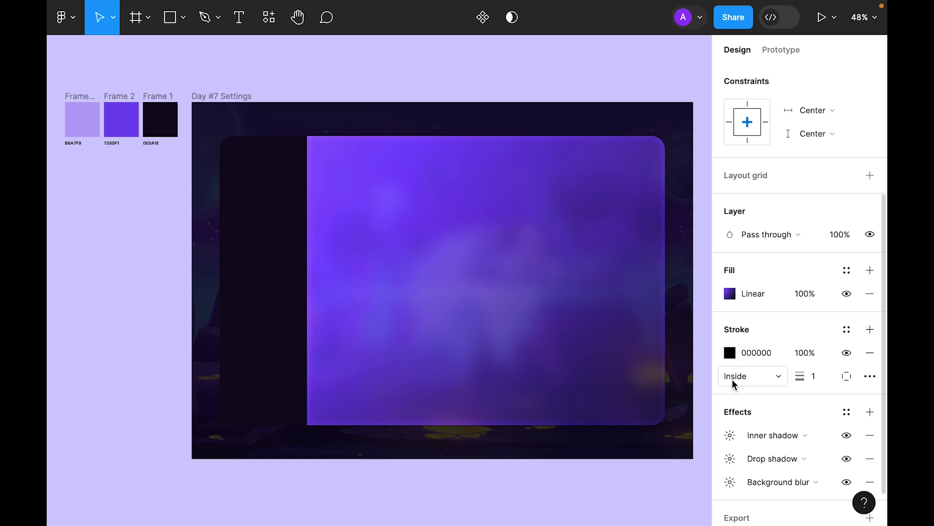
scroll(759, 321, "down", 2)
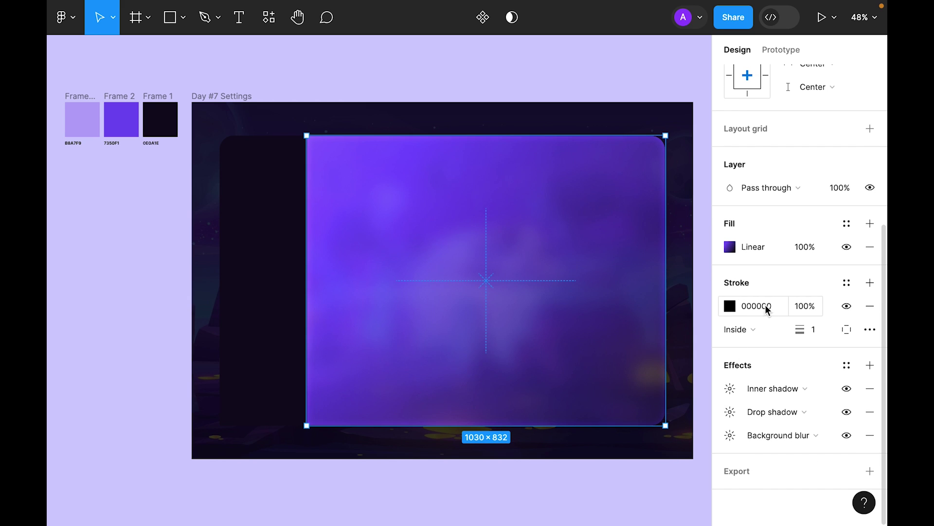
left_click(730, 306)
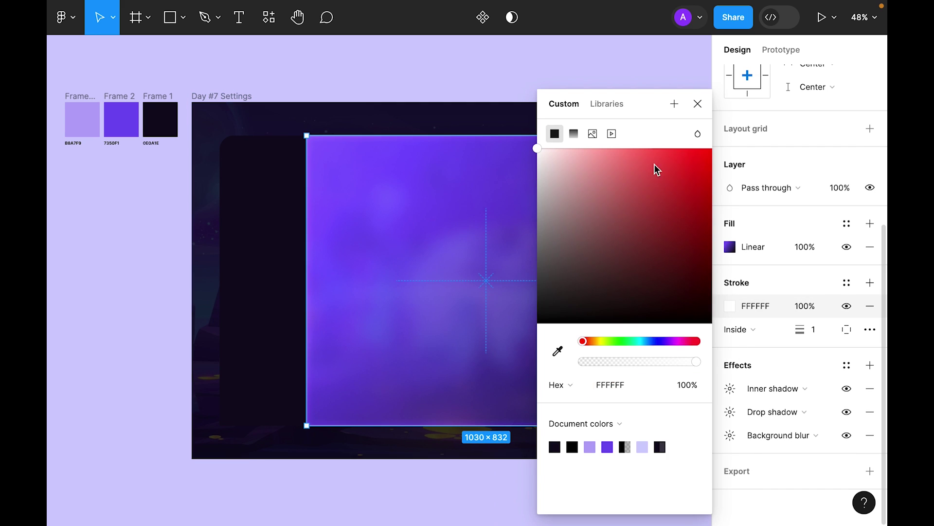
left_click(697, 134)
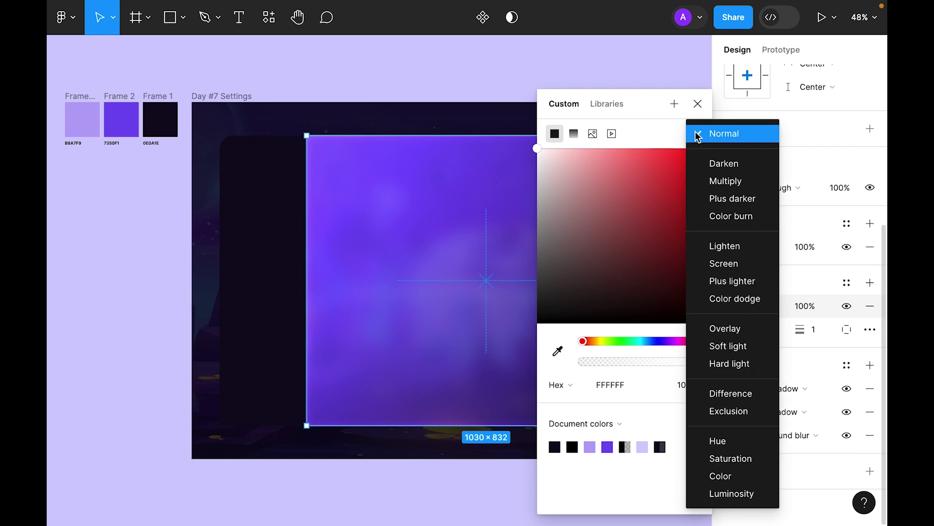
left_click(741, 329)
left_click(698, 104)
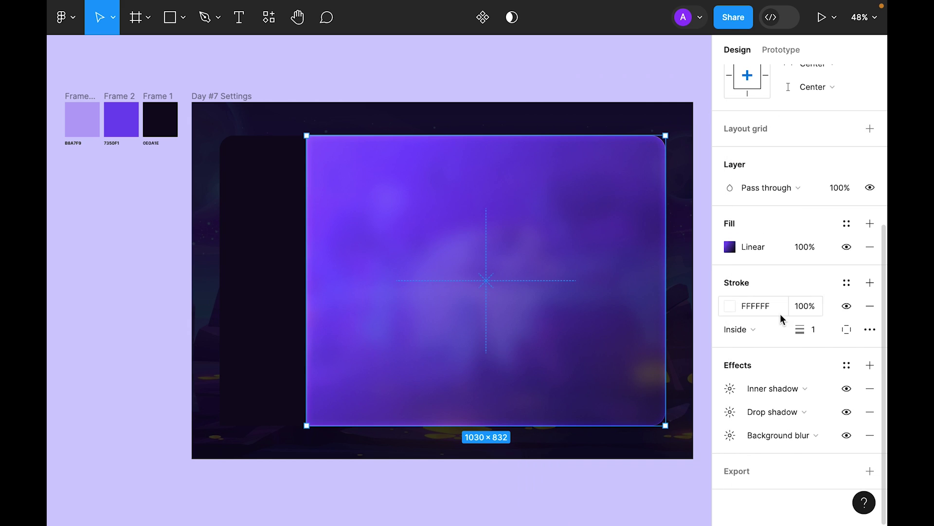
Raise the stroke weight to 2 and set its opacity to 50%.
key("Up")
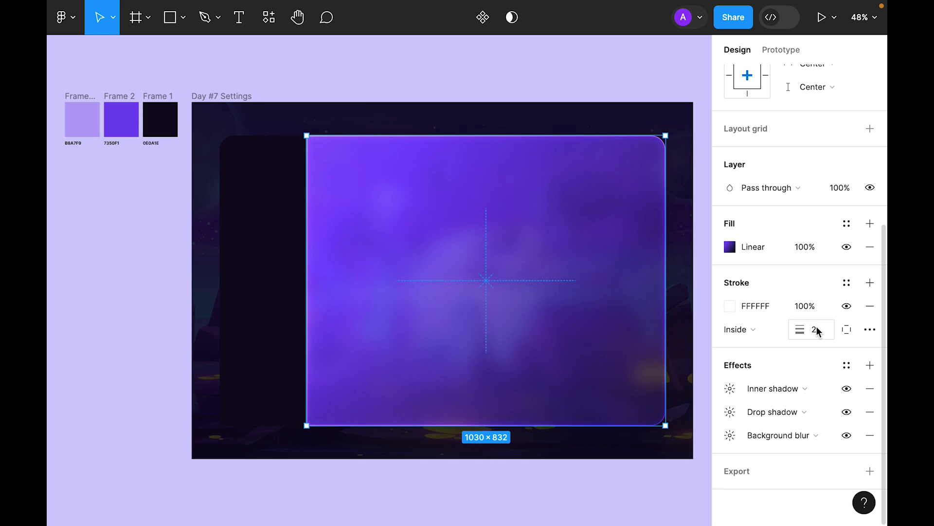
left_click(807, 302)
type("75")
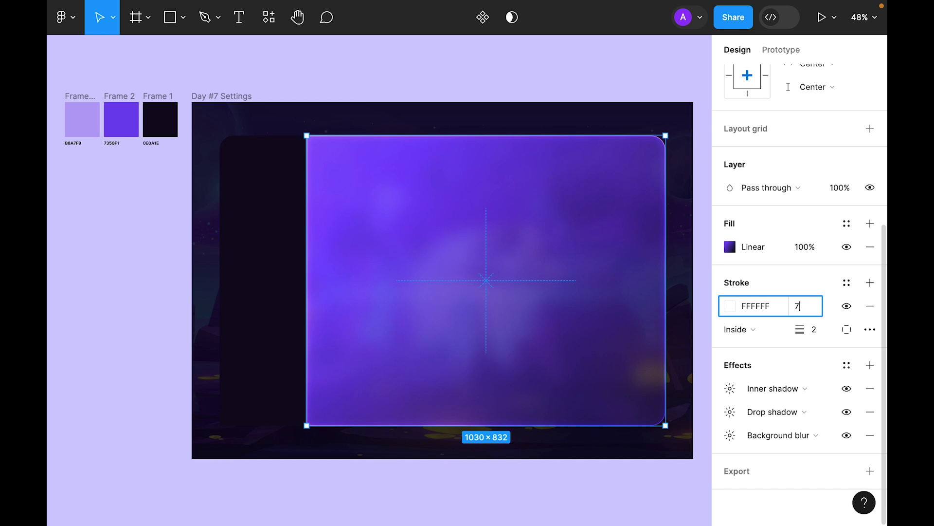
key("Return")
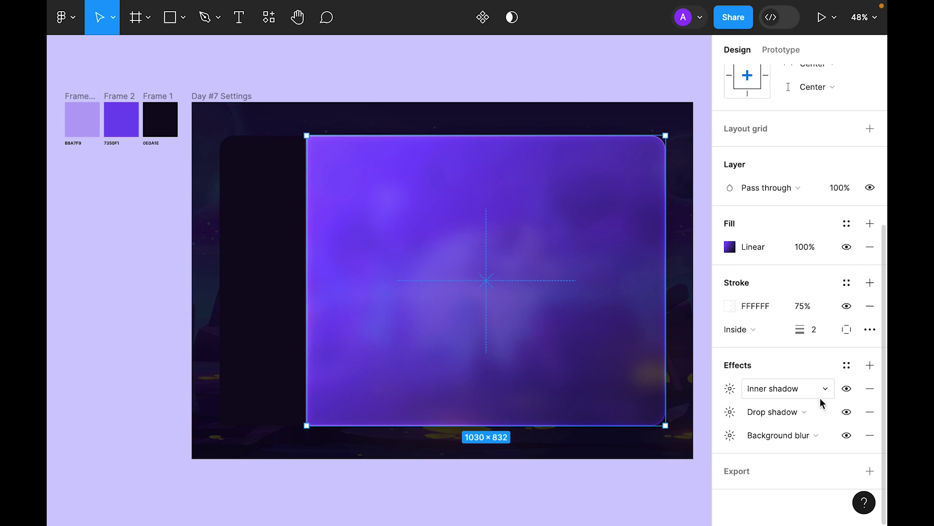
left_click(811, 307)
type("50")
key("Return")
left_click(567, 64)
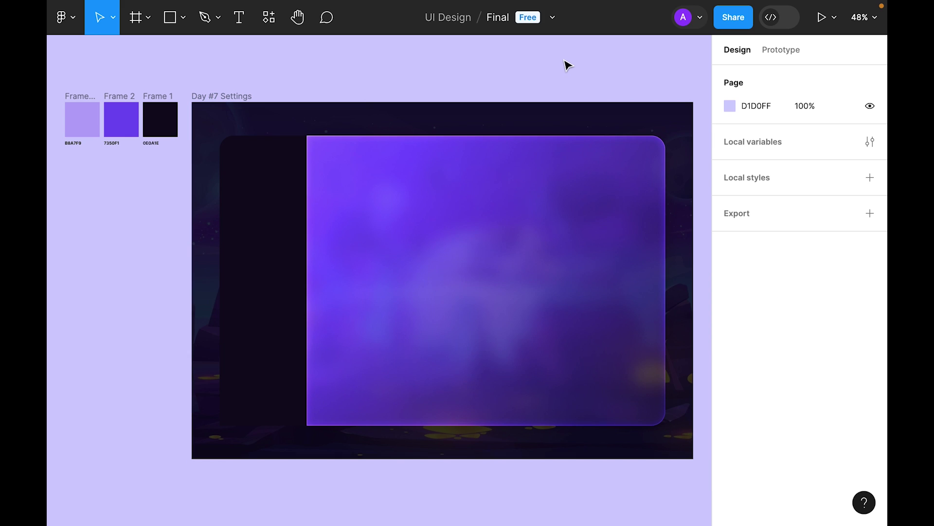
Select the dark sidebar panel and set its fill blend mode to Overlay.
left_click(268, 197)
scroll(725, 370, "down", 3)
left_click(729, 363)
left_click(691, 136)
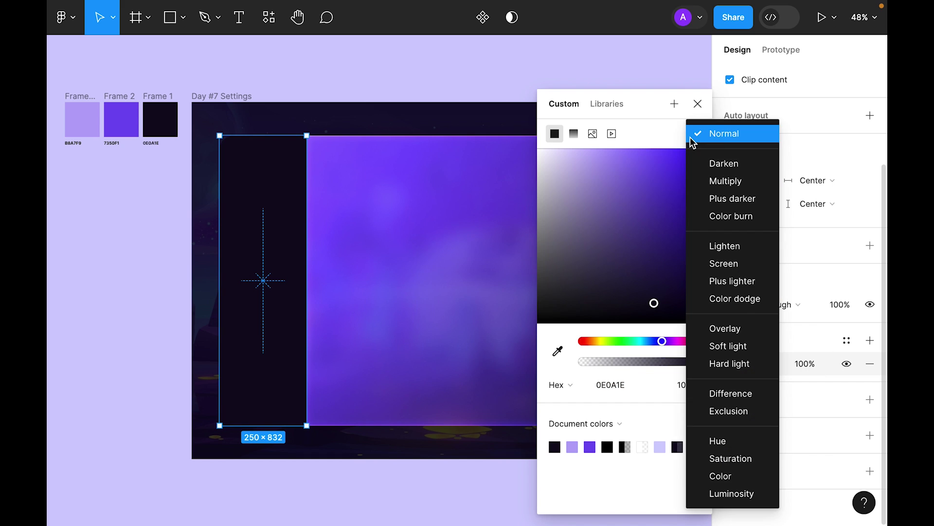
left_click(745, 328)
Add a Background blur effect to the sidebar and adjust its blur amount.
left_click(870, 435)
left_click(752, 459)
left_click(759, 491)
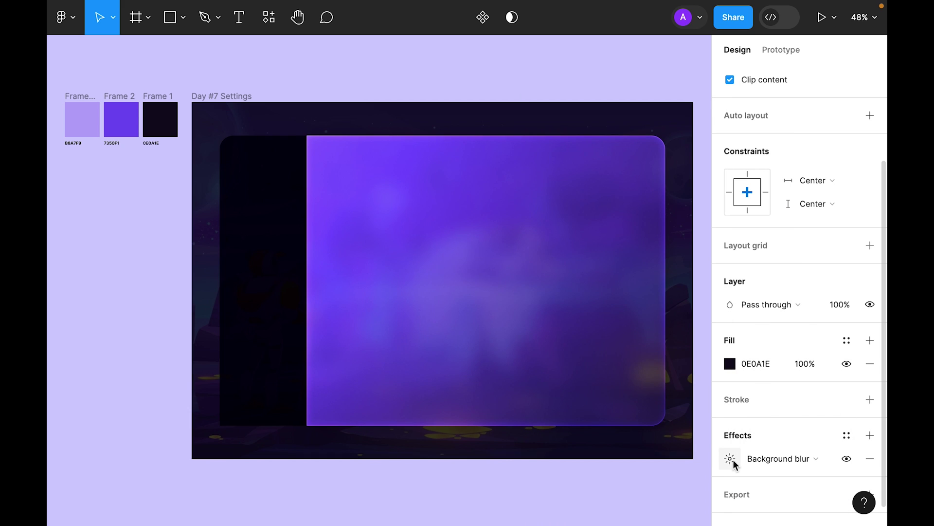
left_click(730, 458)
left_click(594, 492)
type("100")
key("BackSpace")
key("BackSpace")
key("BackSpace")
type("50")
Set the sidebar fill opacity to 50%.
left_click(804, 363)
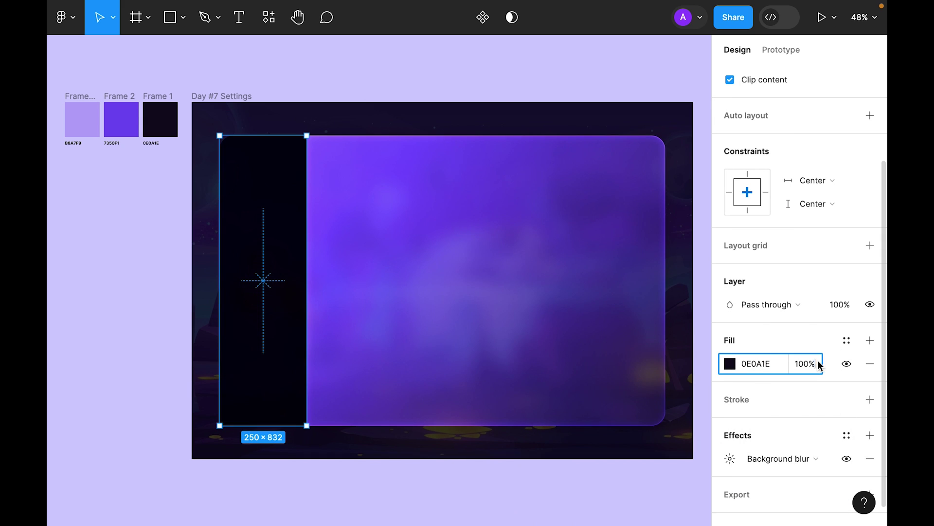
type("60")
key("Return")
type("50")
key("Return")
Add a lilac B8A7F9 stroke to the sidebar at 25% opacity.
left_click(870, 399)
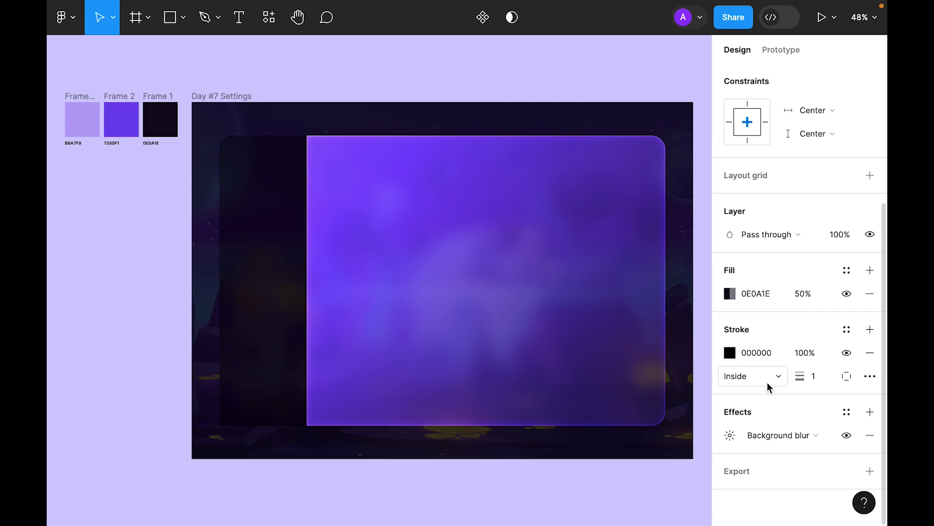
left_click(729, 351)
left_click(607, 447)
left_click(697, 135)
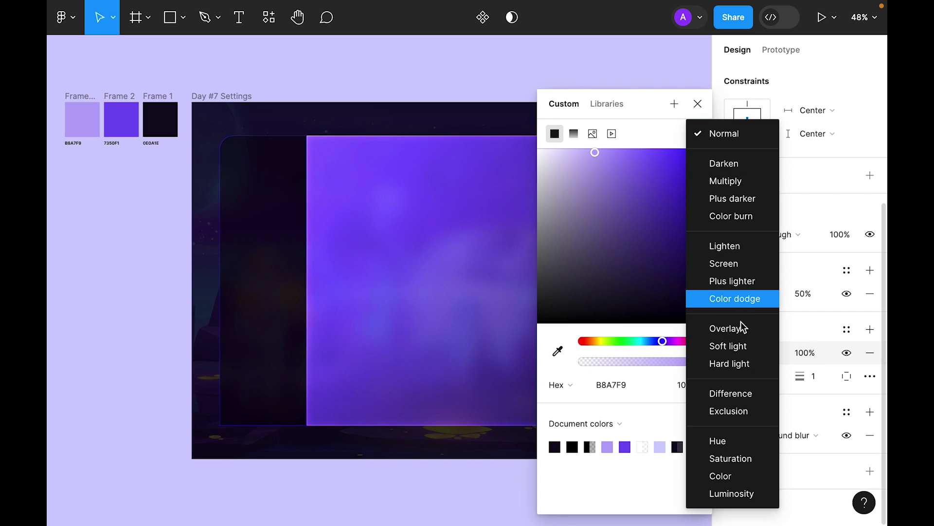
key("Escape")
key("Escape")
left_click(806, 352)
type("25")
key("Return")
Round the sidebar's bottom-left corner to a radius of 40.
left_click(278, 267)
left_click(113, 374)
left_click(234, 370)
left_click(870, 182)
left_click(574, 242)
type("40")
key("Return")
left_click(302, 210)
Add an Inner shadow to the sidebar, coloured with the sampled purple 7350F1.
scroll(872, 294, "down", 4)
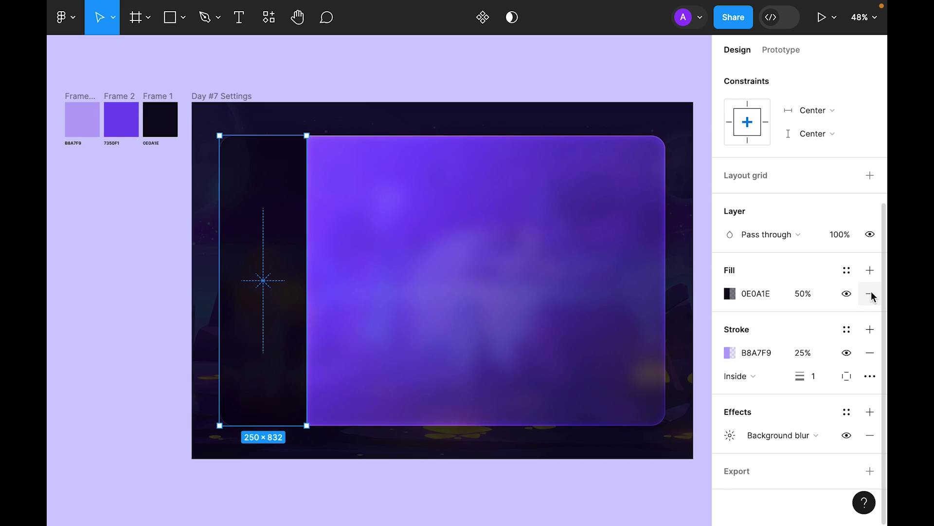
left_click(870, 412)
left_click(783, 434)
left_click(787, 421)
left_click(730, 435)
left_click(554, 496)
left_click(382, 348)
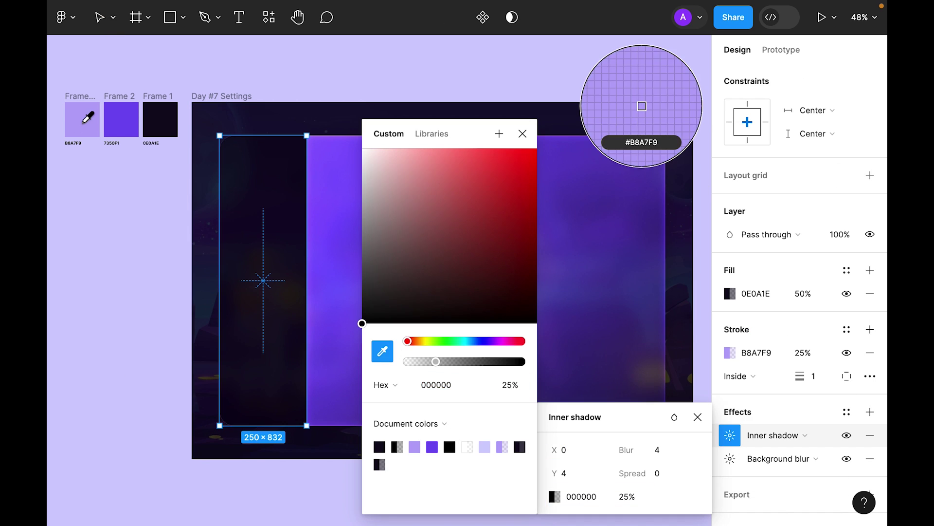
left_click(121, 119)
Give the sidebar's inner shadow a blur of 25 and opacity of 25%.
left_click(571, 473)
key("Tab")
type("25")
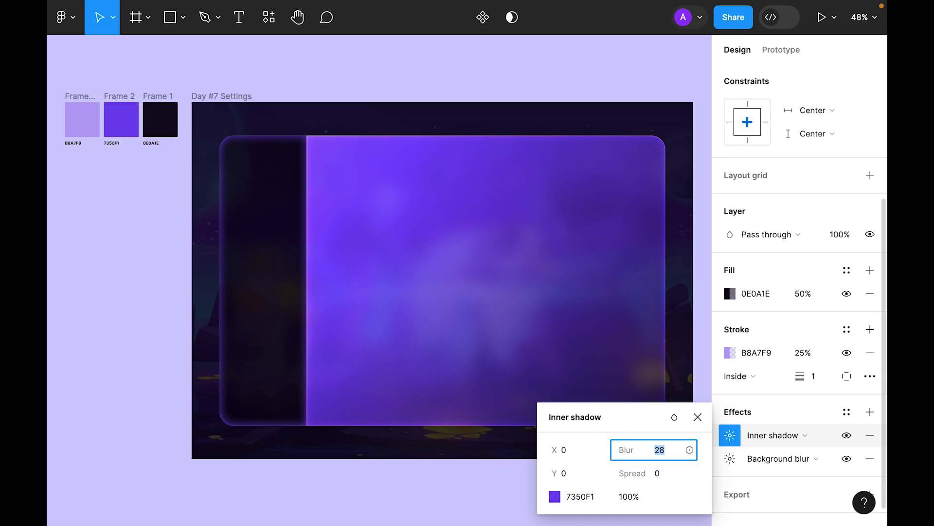
left_click(675, 417)
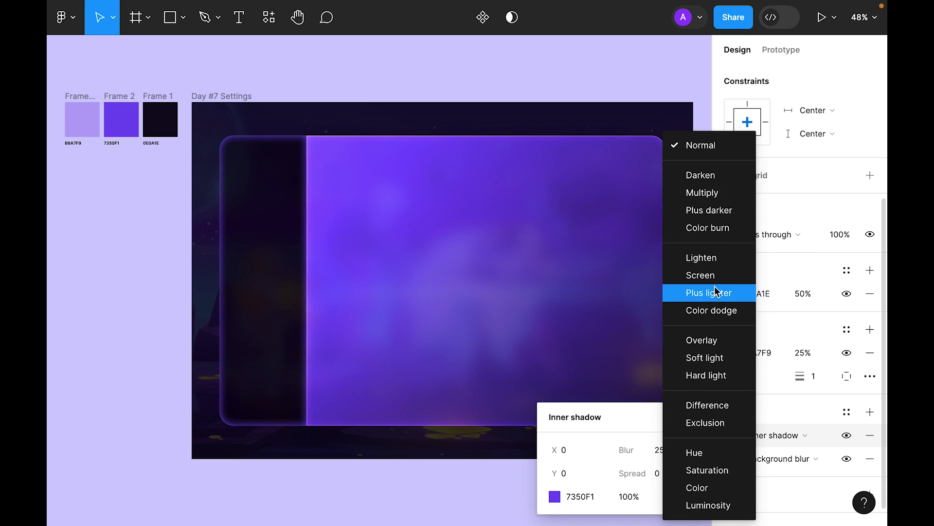
left_click(629, 496)
type("25")
left_click(450, 493)
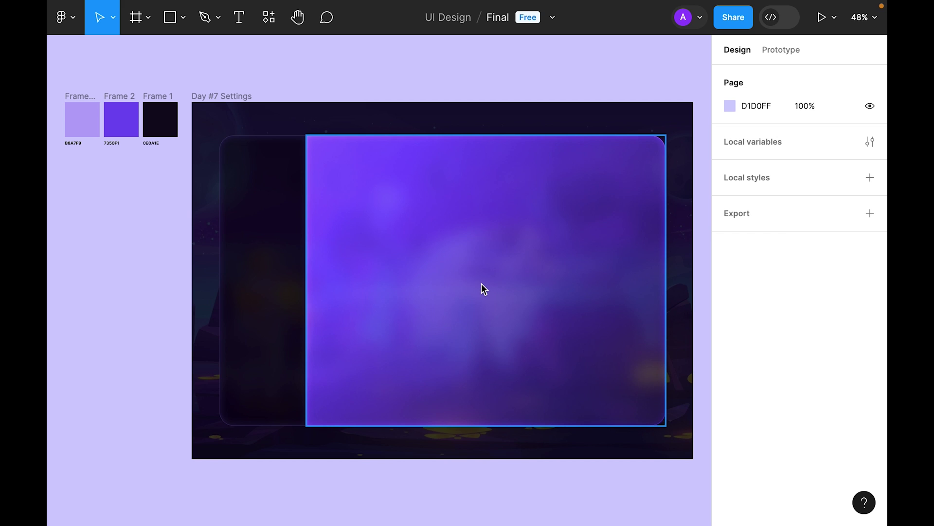
Add a 'Settings' title on the glass panel in Nico Moji at size 40.
key("t")
left_click(411, 177)
type("Settings")
key("Escape")
left_click_drag(419, 178, 406, 164)
scroll(767, 211, "down", 3)
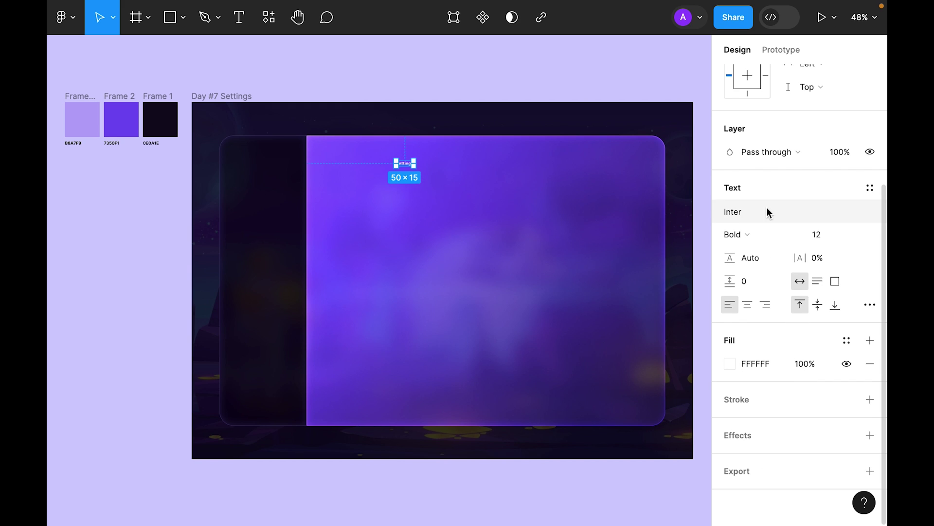
left_click(856, 235)
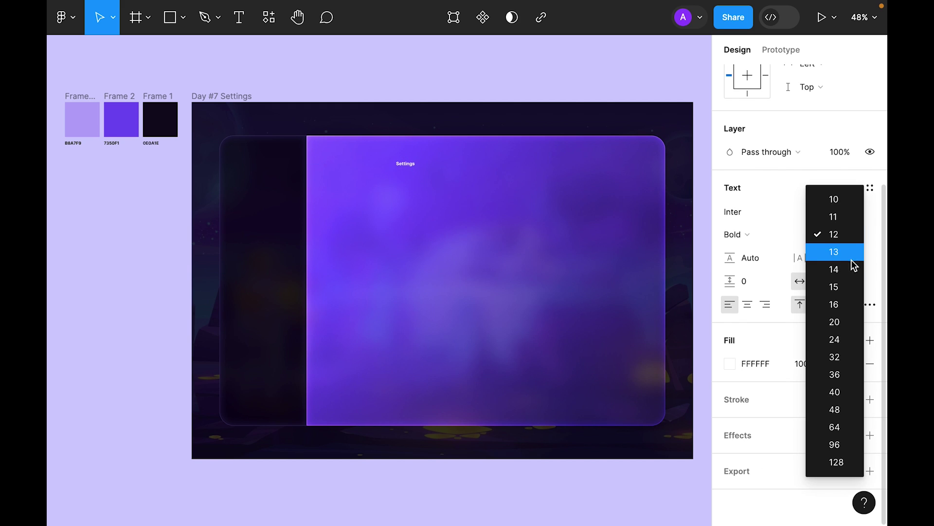
left_click(845, 392)
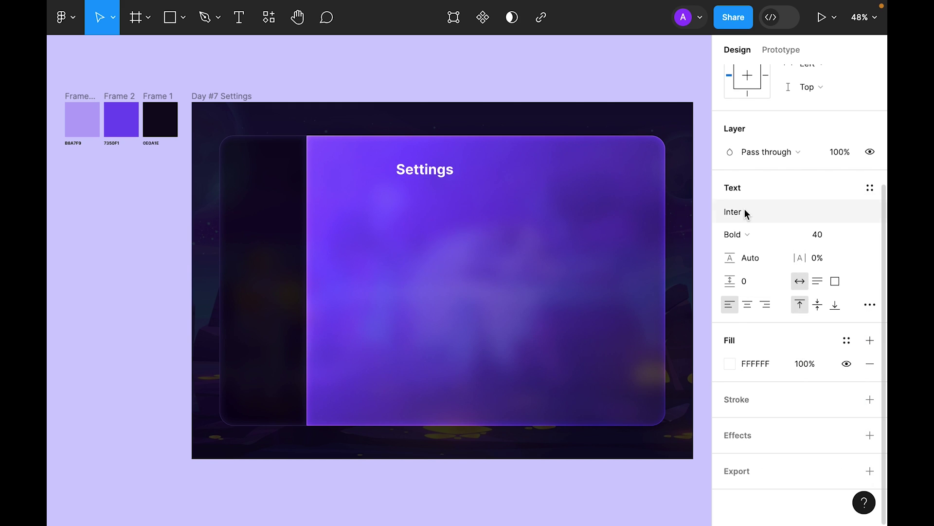
left_click(744, 212)
type("nico")
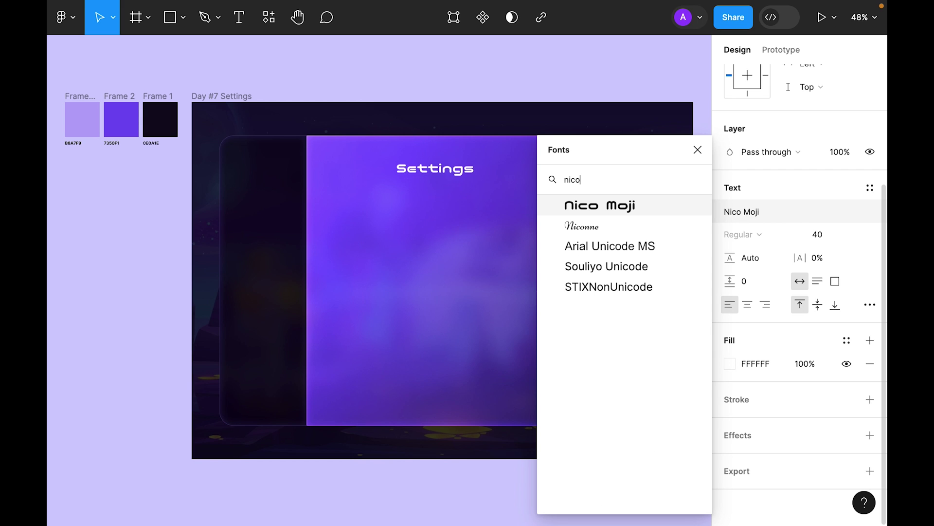
key("Return")
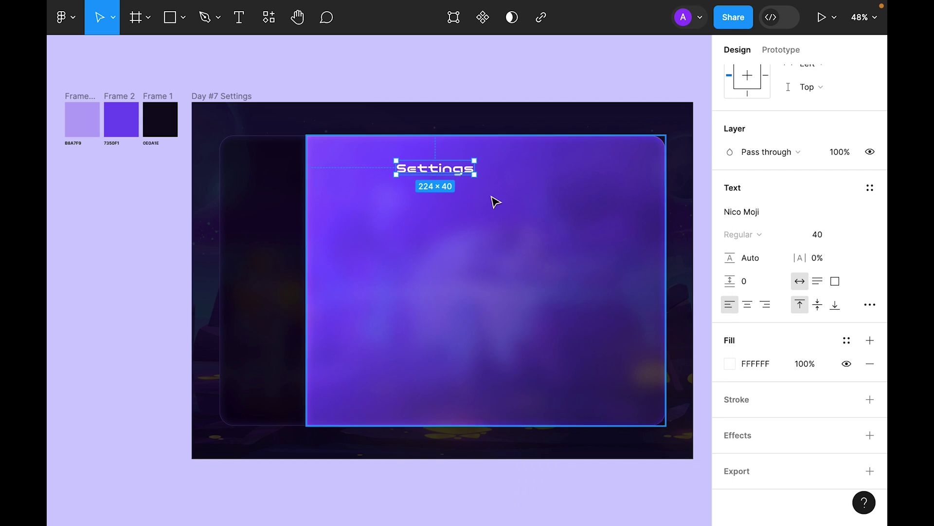
Position the Settings title 64 from the panel's top and left edges.
left_click_drag(439, 176, 377, 166)
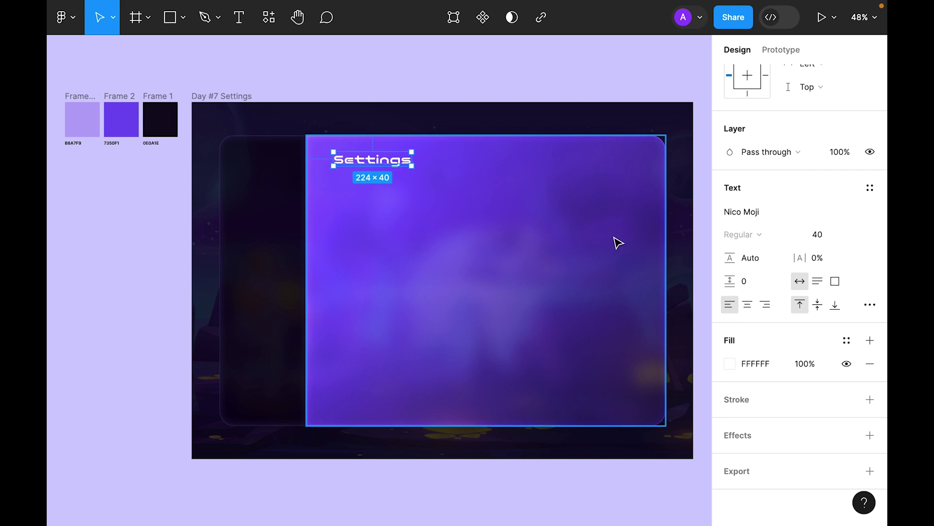
key("alt")
key("Down")
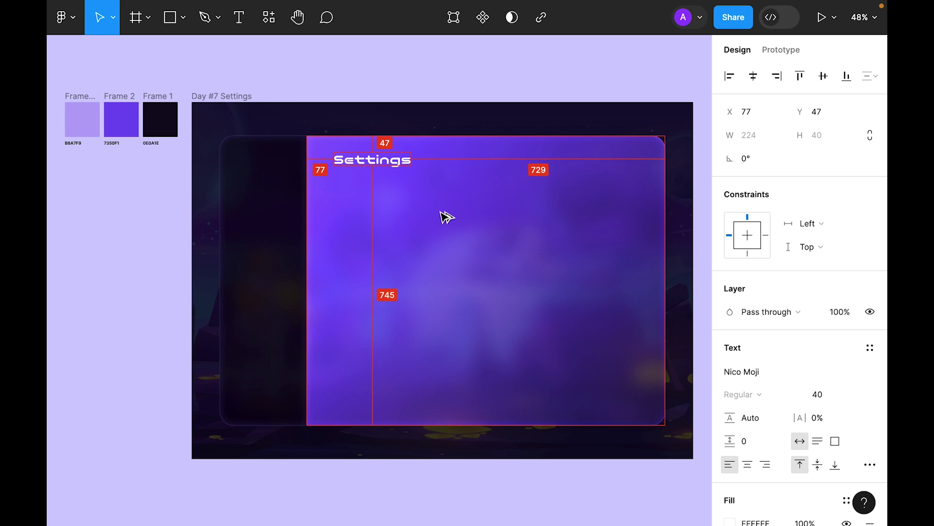
key("Left")
key("Left")
key("Left")
key("Left")
key("Left")
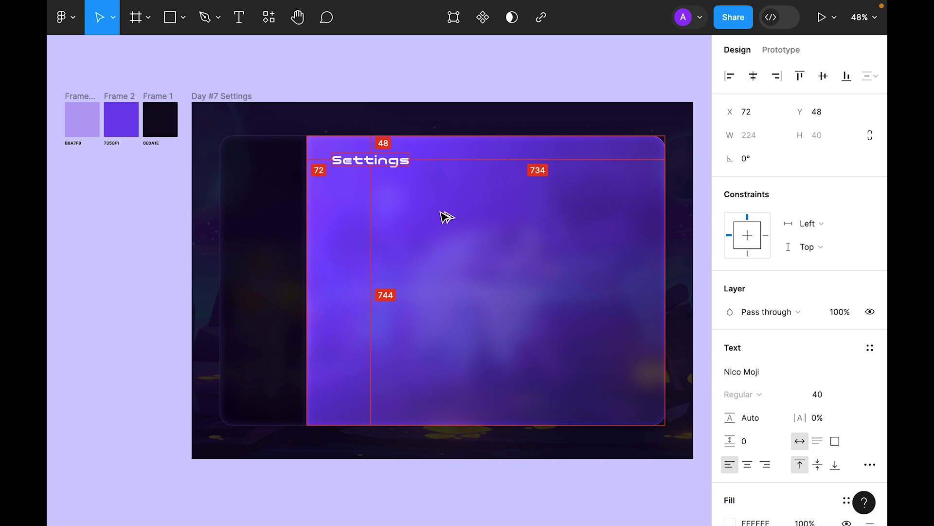
key("shift+Down")
key("shift+Down")
key("shift+Left")
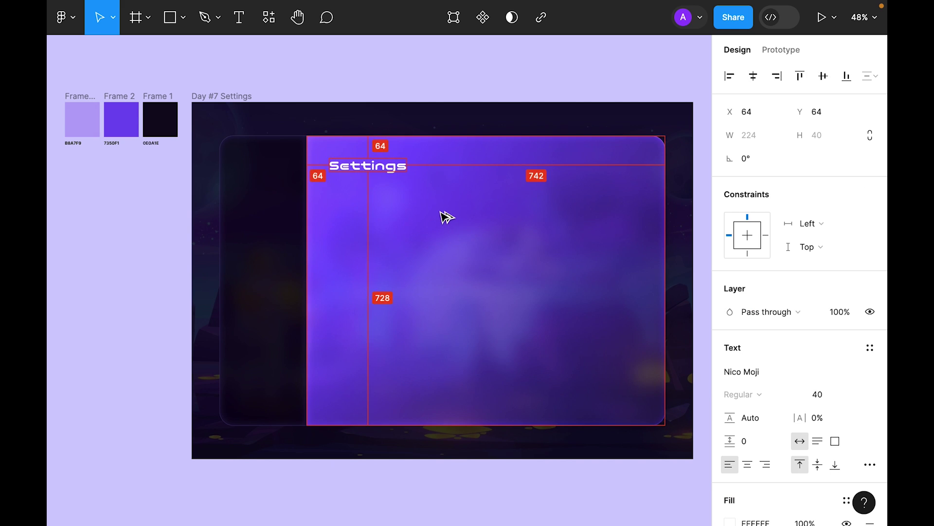
left_click(444, 73)
Set the title's letter spacing to 20%.
left_click(369, 168)
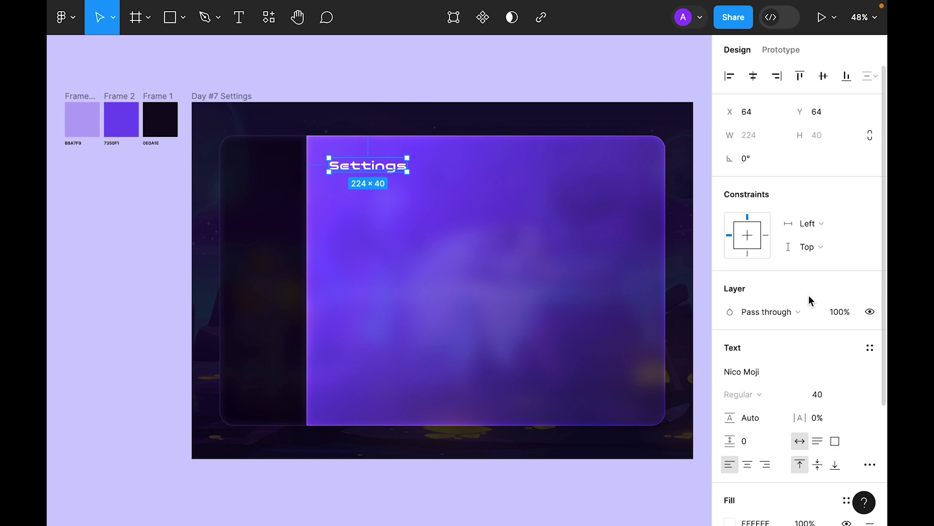
scroll(811, 299, "down", 3)
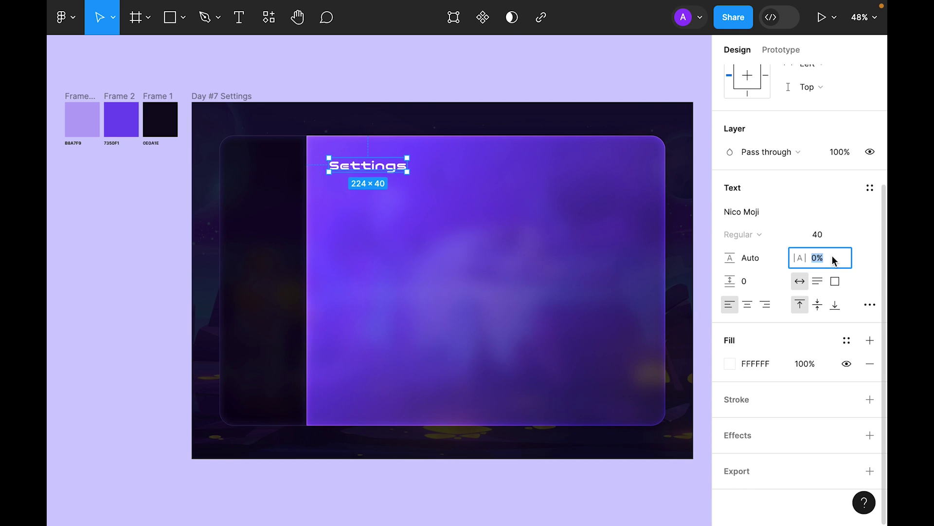
type("10")
key("Return")
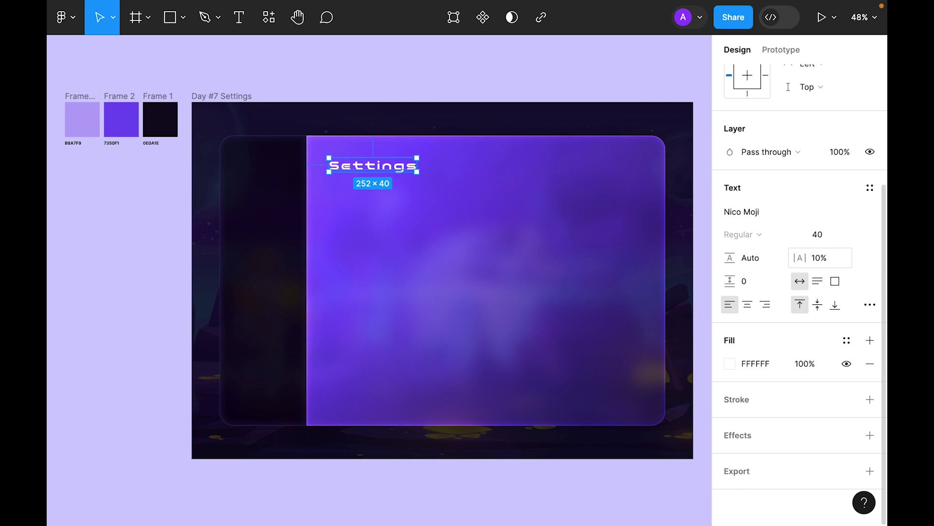
left_click(831, 255)
type("20")
key("Return")
Make the title all uppercase and add a drop shadow effect.
left_click(869, 304)
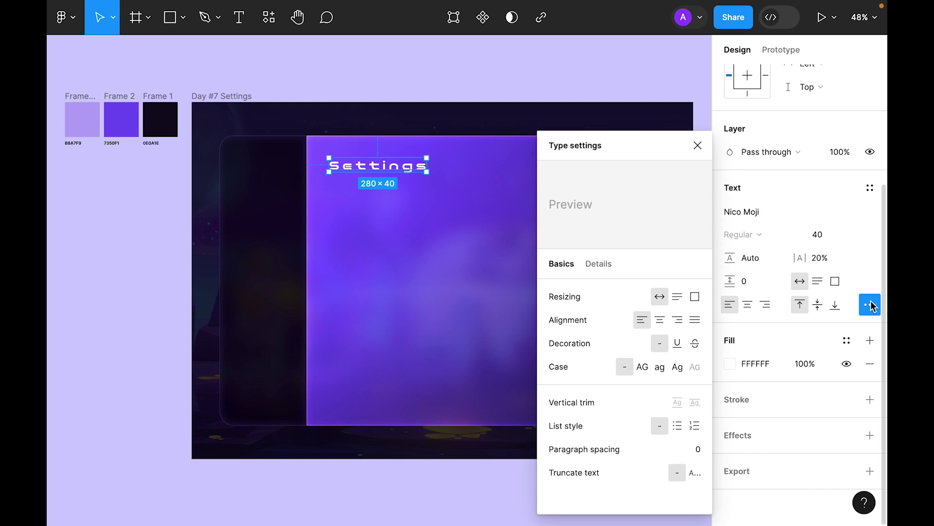
left_click(644, 365)
left_click(698, 145)
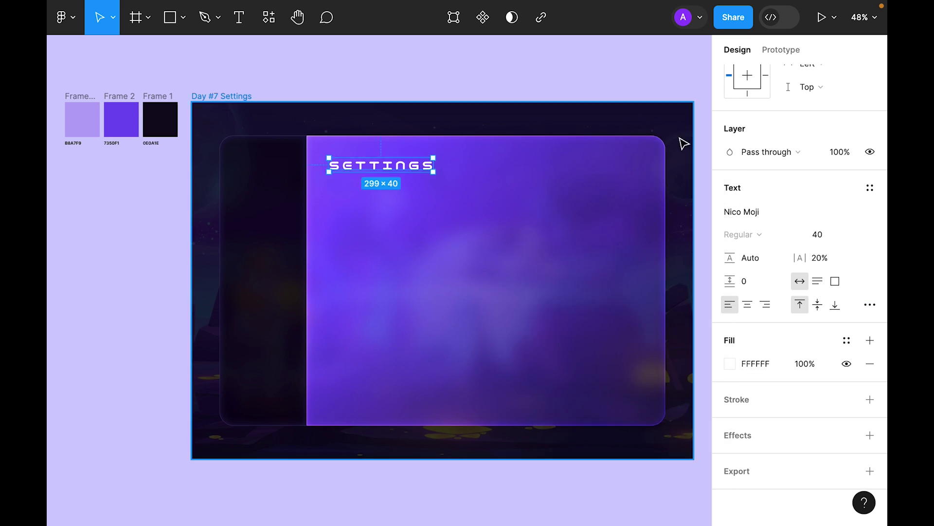
left_click(875, 436)
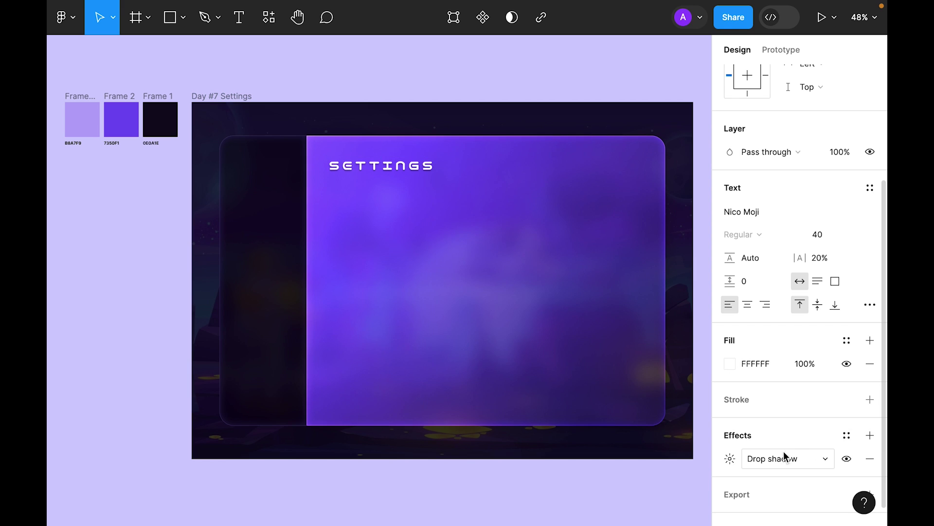
Give the SETTINGS title's drop shadow Y offset 0, blur 20 and 100% opacity.
left_click(782, 459)
left_click(783, 458)
left_click(730, 459)
left_click(567, 472)
type("0")
left_click(668, 454)
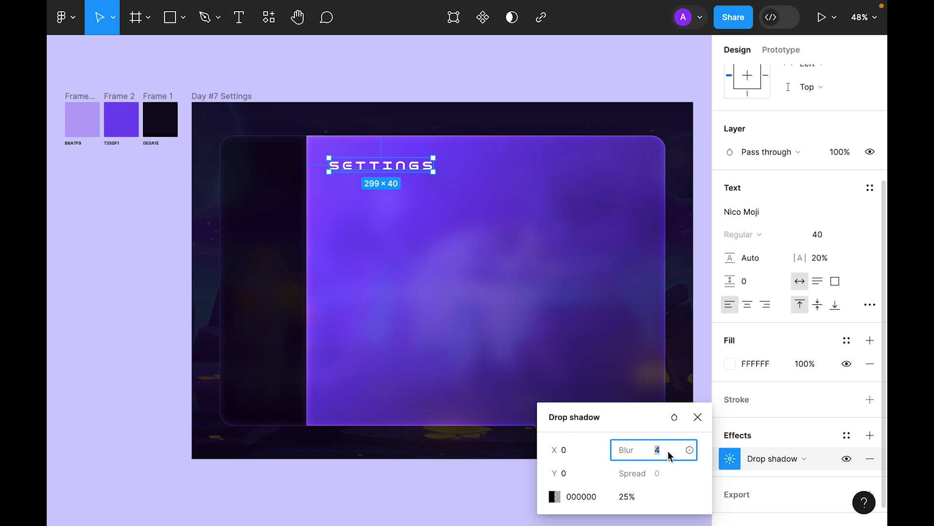
type("20")
key("Return")
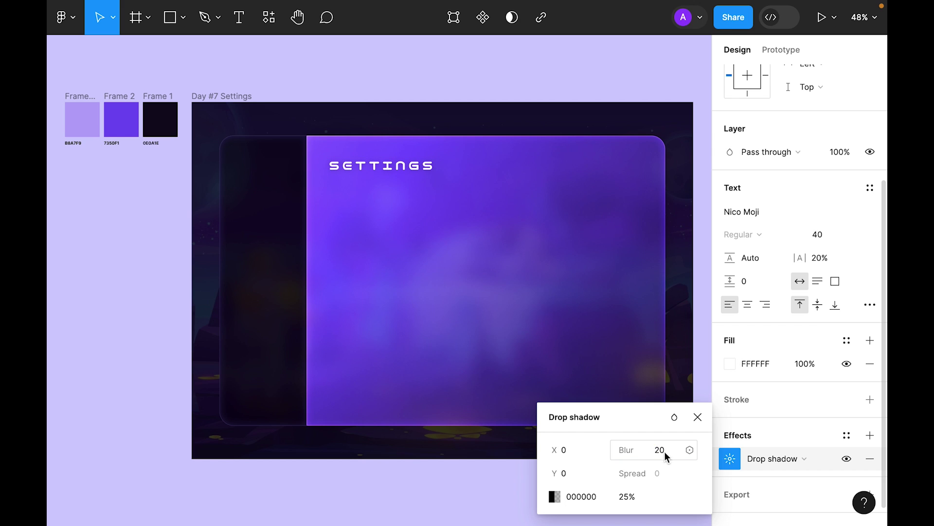
left_click(624, 497)
type("100")
key("Return")
Eyedrop the B8A7F9 swatch from the canvas as the shadow colour.
left_click(555, 496)
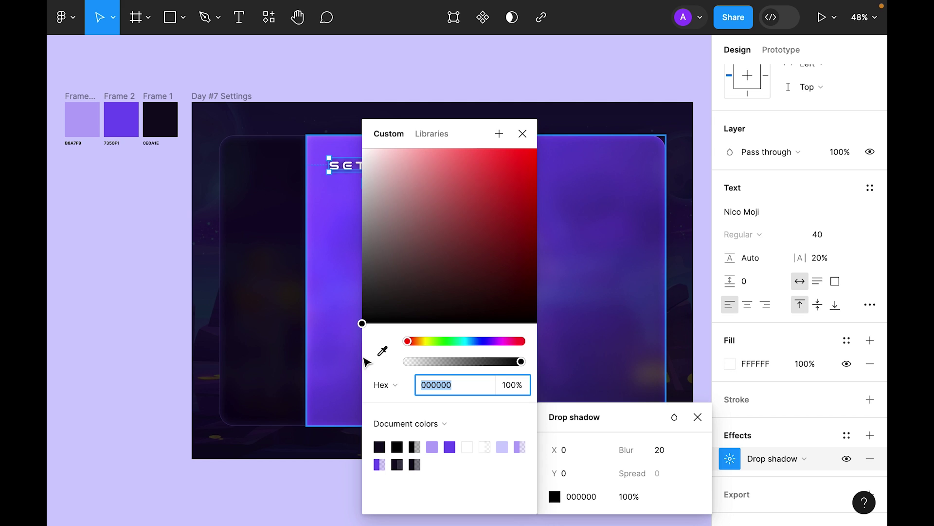
left_click(383, 350)
left_click(88, 130)
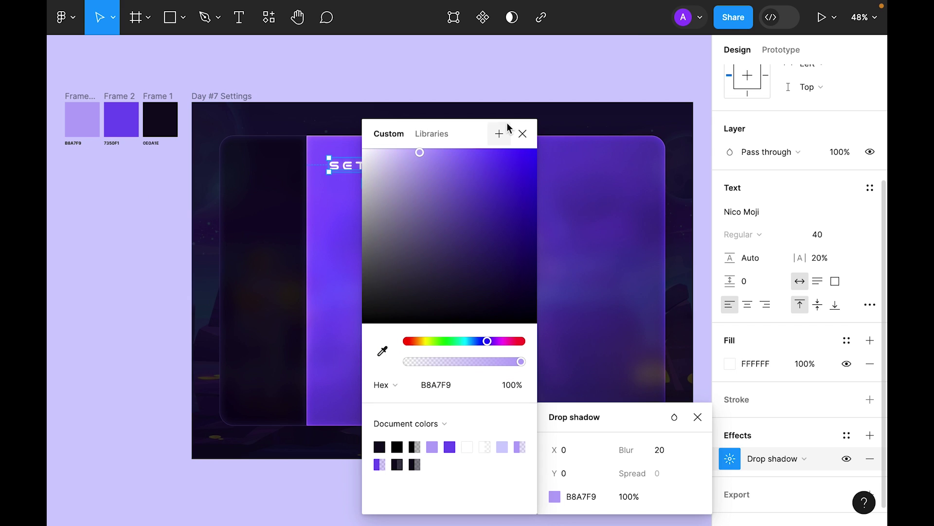
left_click(523, 133)
left_click(514, 65)
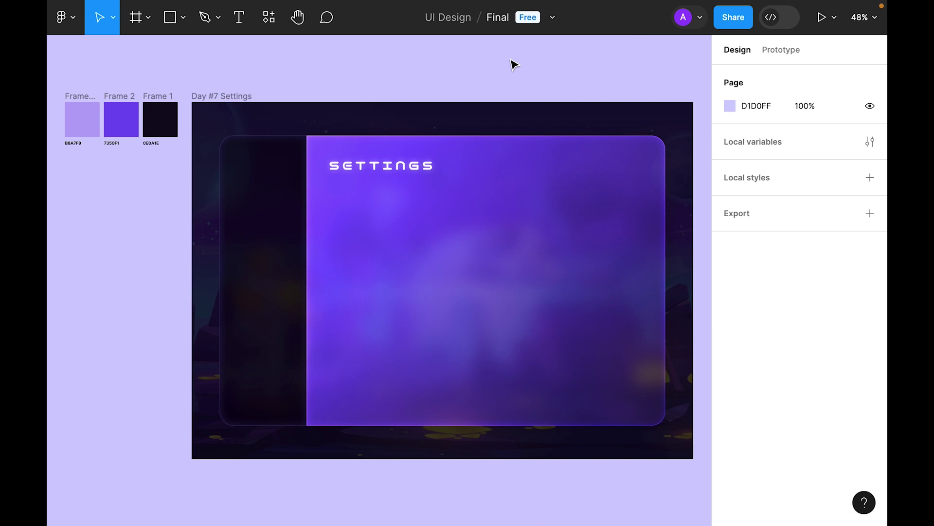
Raise the SETTINGS title's shadow blur to 25.
left_click(386, 172)
scroll(826, 346, "down", 4)
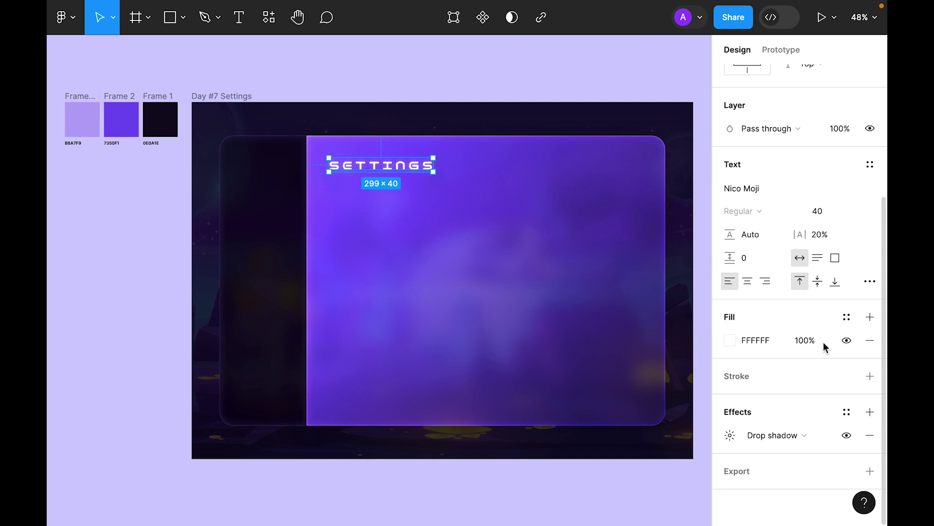
left_click(730, 436)
left_click(669, 453)
type("3")
key("BackSpace")
type("25")
key("Return")
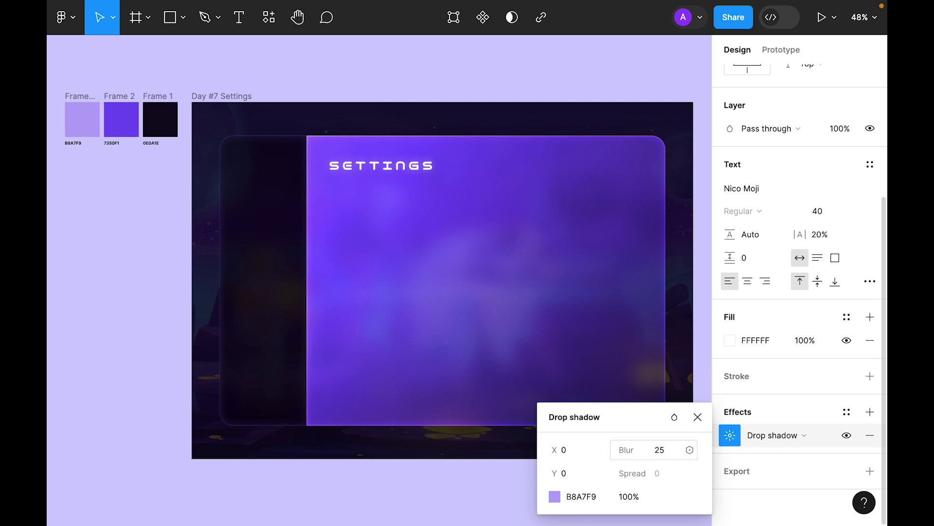
Set the title shadow's blend mode to Plus lighter.
left_click(673, 417)
scroll(715, 469, "down", 1)
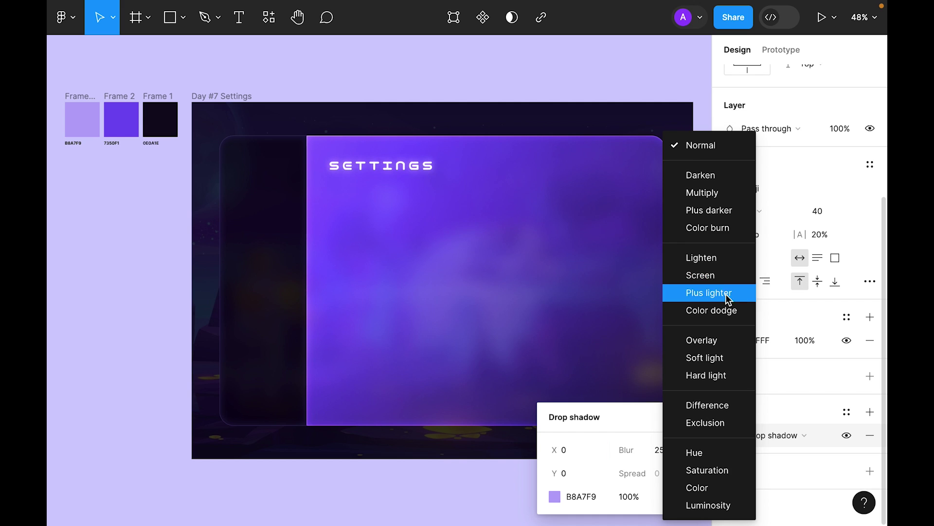
left_click(728, 293)
left_click(674, 418)
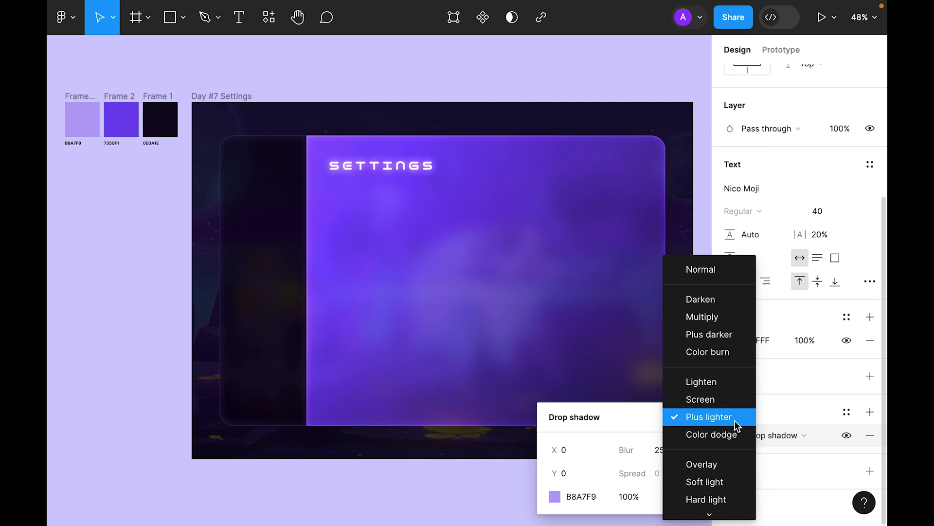
left_click(637, 412)
left_click(701, 262)
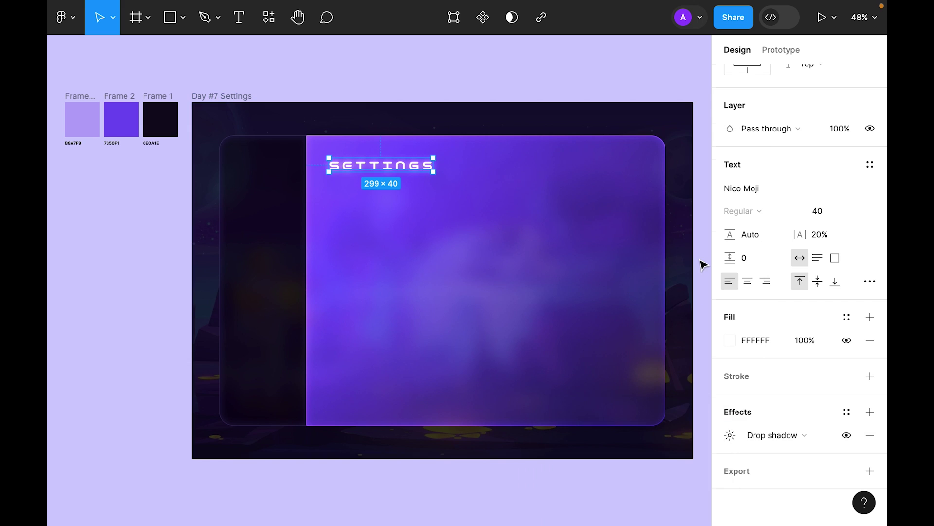
Add a GENERAL text label in the dark sidebar.
left_click(238, 20)
left_click(266, 216)
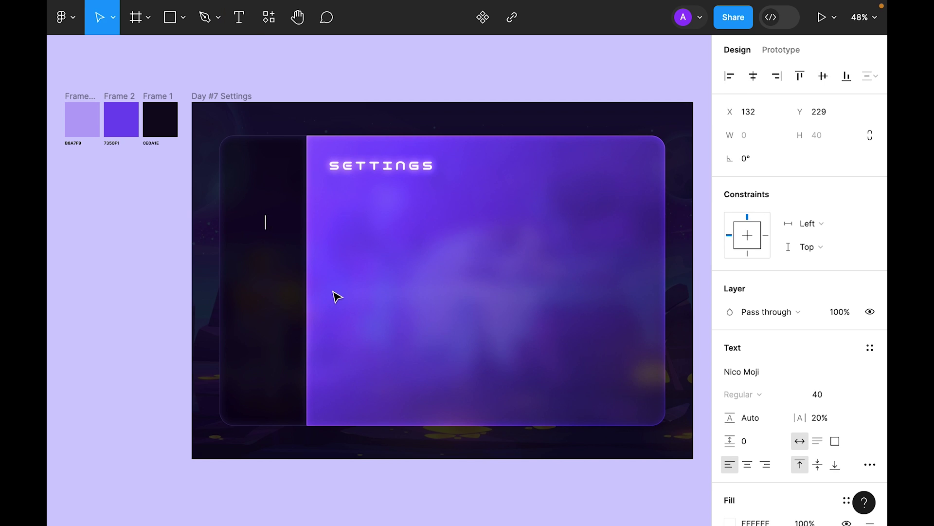
type("GENERAL")
key("Escape")
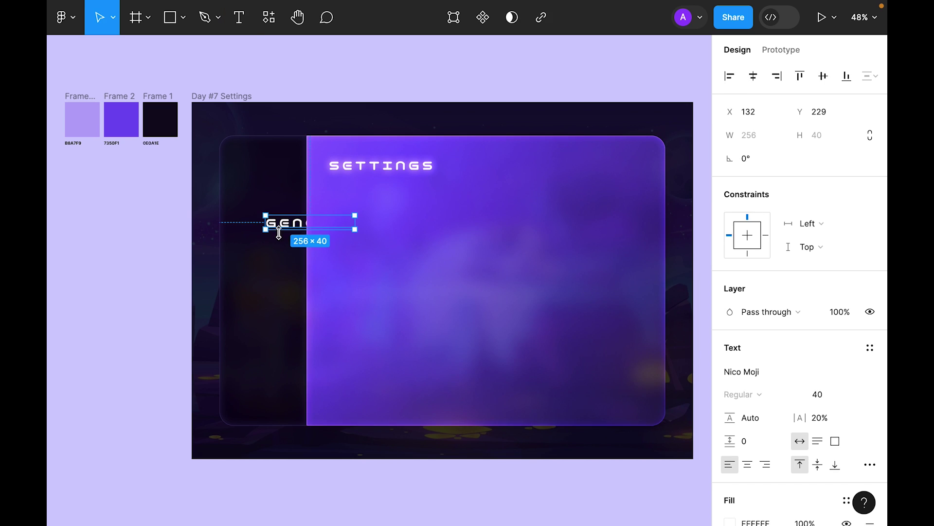
key("shift+Left")
key("shift+Left")
key("shift+Left")
key("shift+Left")
key("shift+Left")
key("shift+Left")
key("shift+Left")
key("shift+Left")
key("shift+Left")
key("shift+Left")
key("shift+Left")
Set GENERAL to font size 20 and centre it horizontally in the sidebar.
scroll(837, 384, "down", 3)
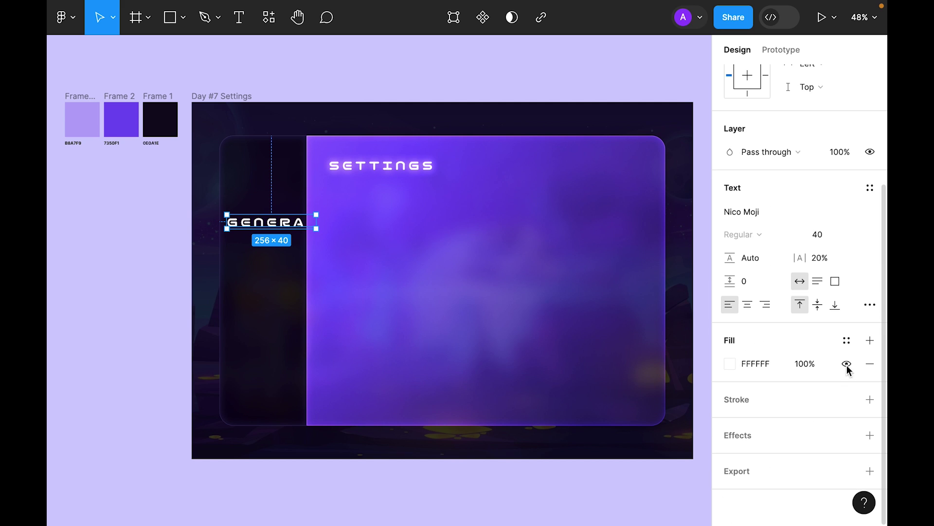
left_click(866, 235)
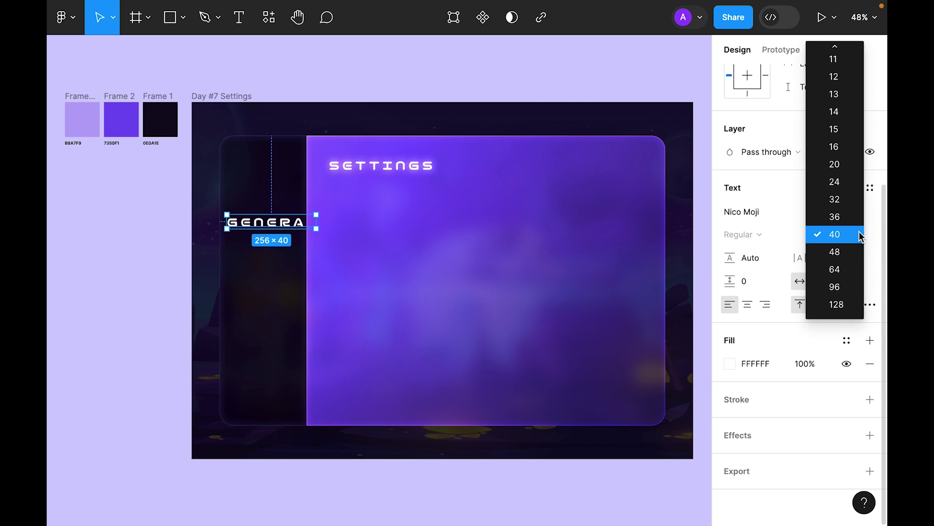
left_click(842, 156)
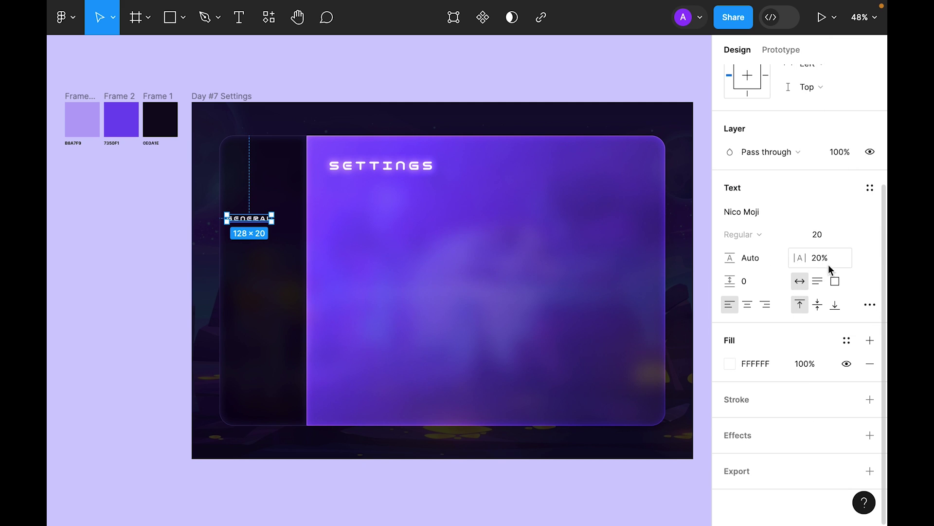
left_click_drag(267, 222, 274, 224)
scroll(265, 190, "up", 5)
left_click_drag(253, 338, 334, 302)
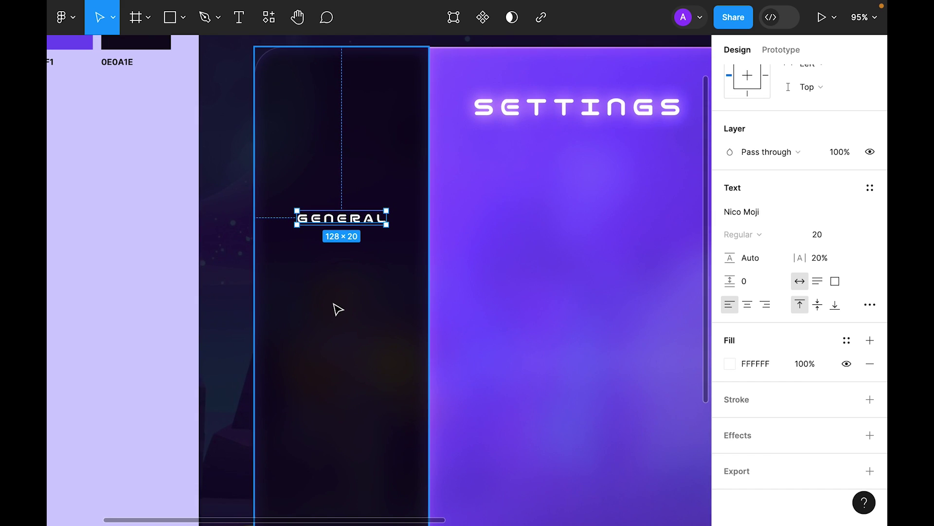
Wrap GENERAL in an auto-layout row and draw a star below it.
key("shift+a")
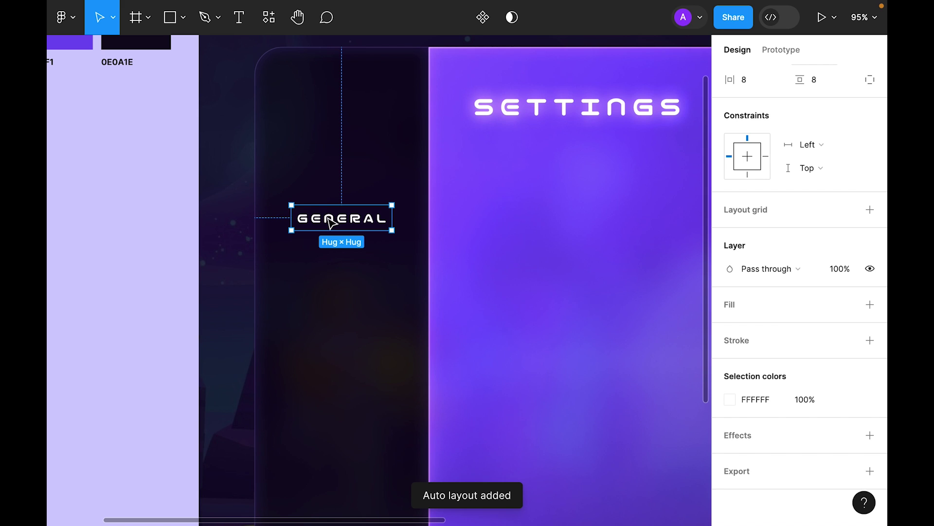
left_click(187, 19)
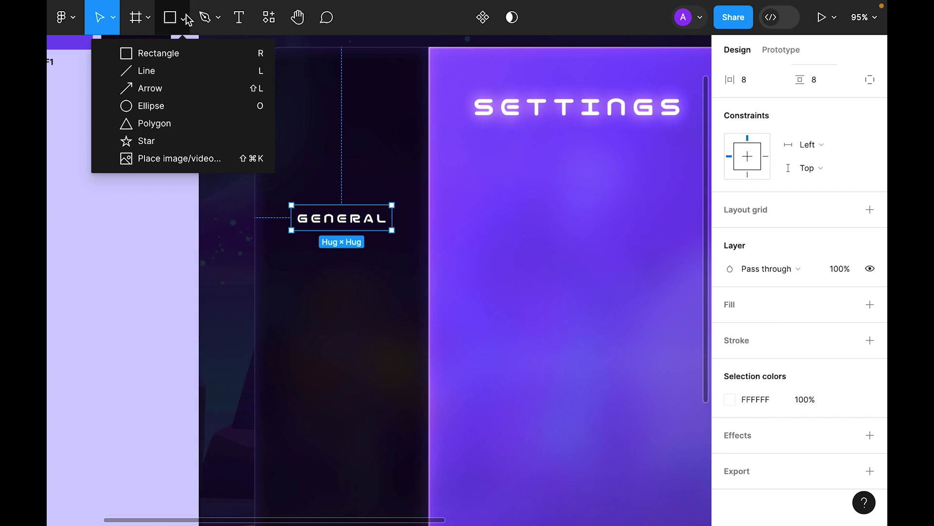
left_click(155, 142)
left_click_drag(343, 299, 375, 331)
Make the star four-pointed at 24×24 and place it left of GENERAL in the row.
left_click(762, 155)
type("4")
key("Return")
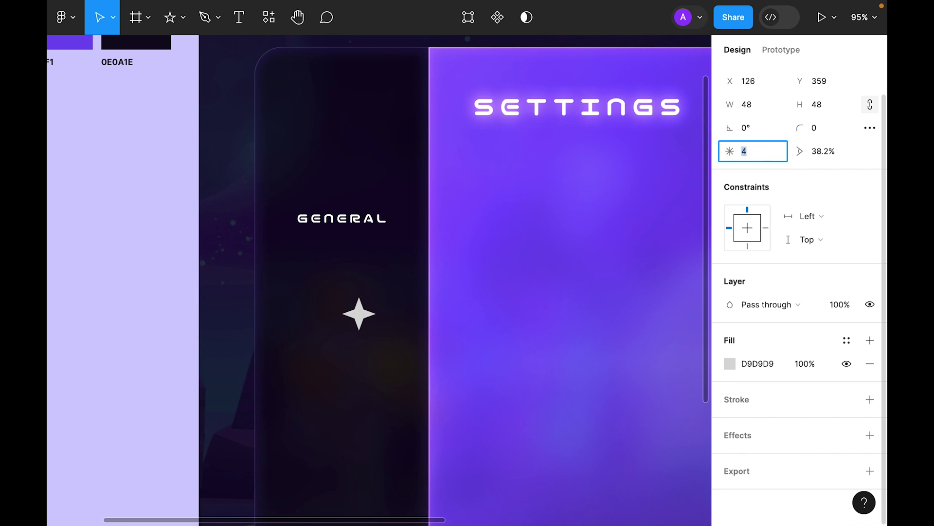
left_click(848, 106)
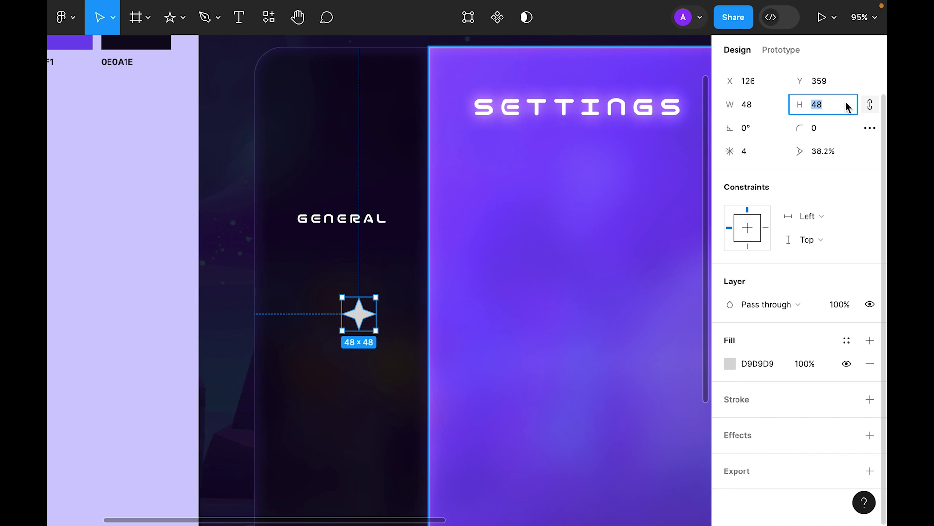
type("24")
key("Return")
left_click_drag(350, 306, 305, 219)
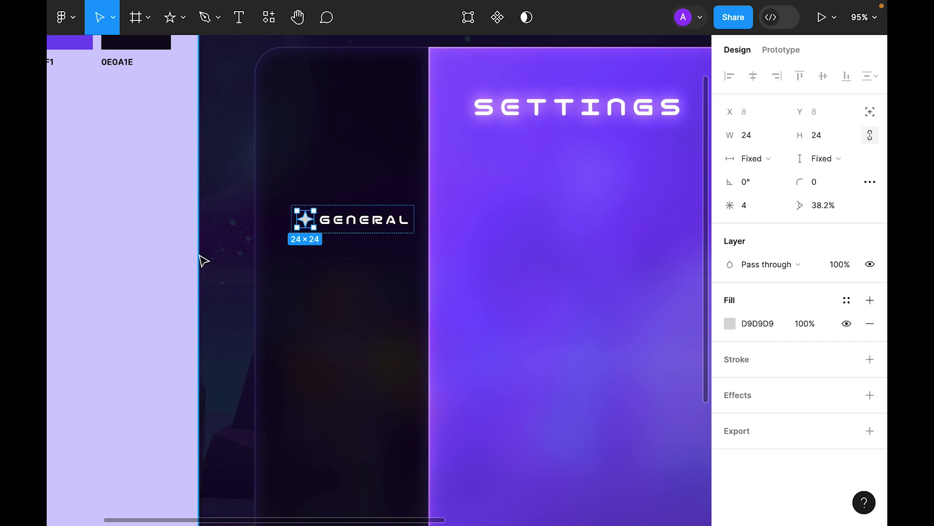
left_click(358, 238)
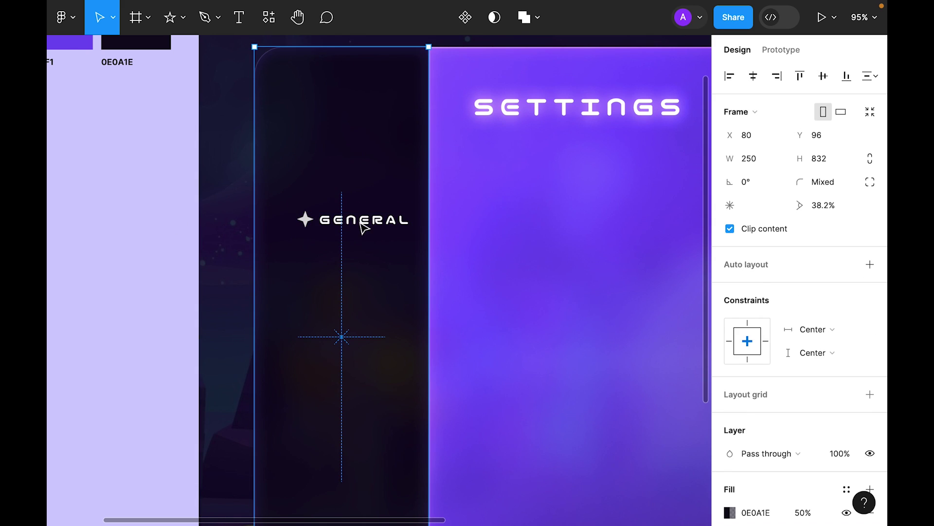
Add a fill to the GENERAL row and increase its horizontal padding.
left_click(363, 226)
left_click_drag(362, 226, 351, 226)
scroll(807, 332, "down", 6)
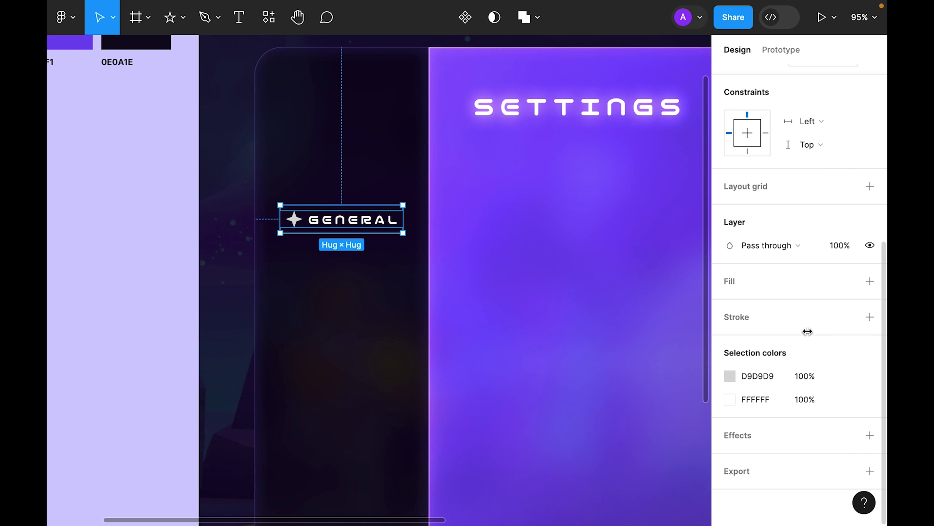
left_click(869, 281)
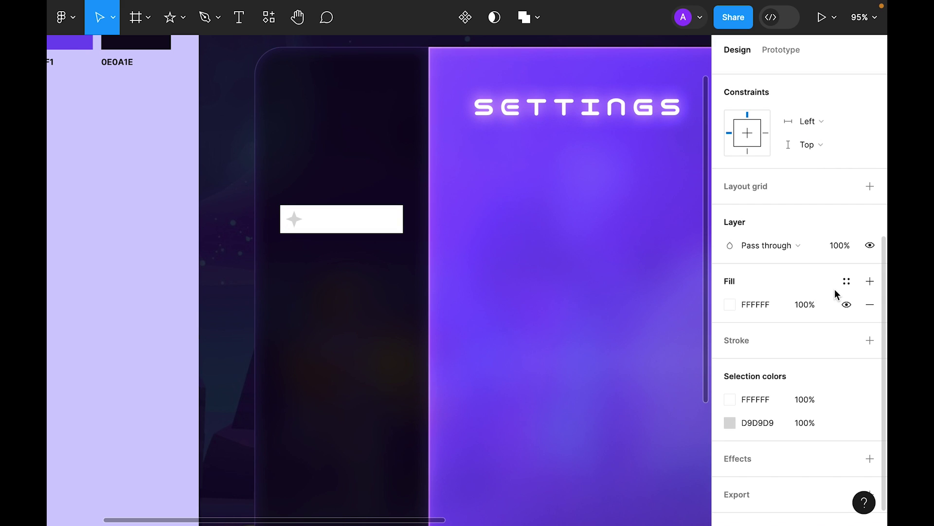
scroll(780, 233, "up", 6)
left_click(760, 344)
key("Up")
key("Up")
key("Up")
key("Up")
key("Up")
key("Up")
key("Up")
key("Up")
key("Up")
key("Up")
key("Up")
key("Up")
key("Up")
key("Up")
key("Up")
key("Up")
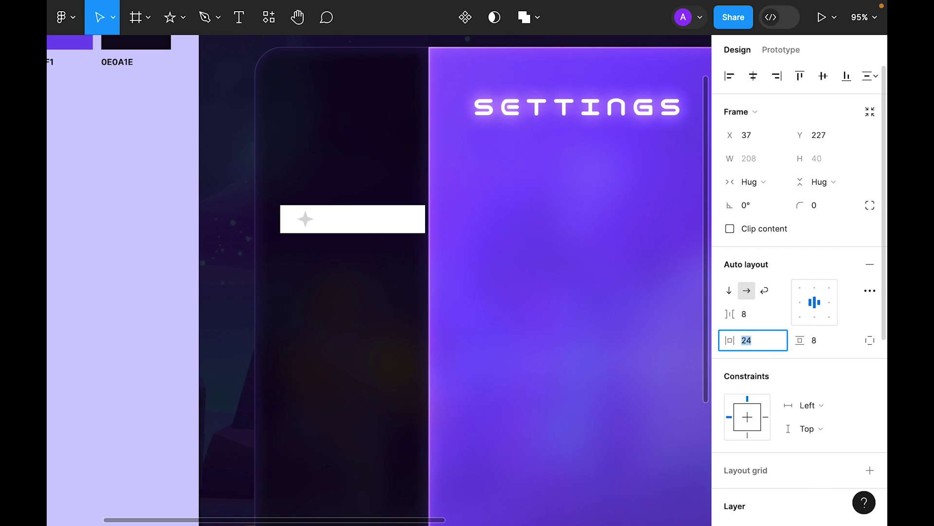
Move the GENERAL row flush with the sidebar's left edge so it spans the 250 width.
left_click(313, 221)
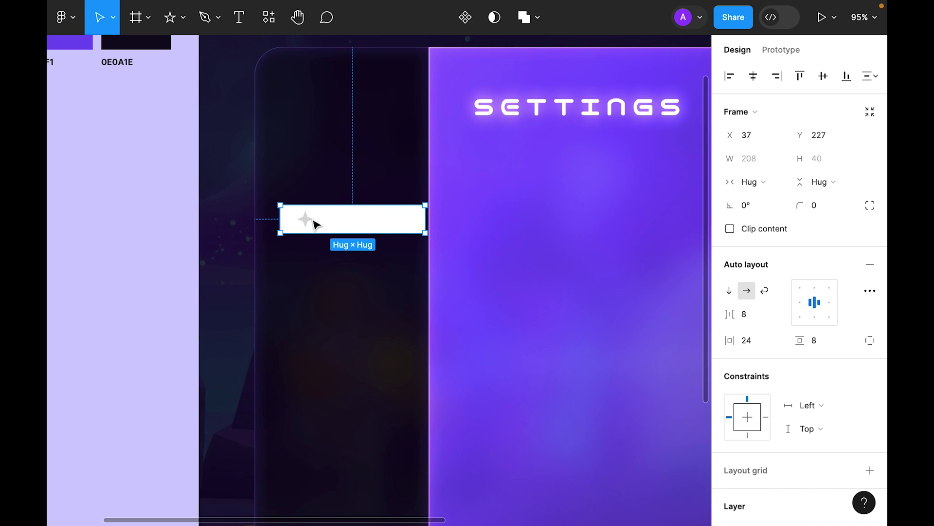
left_click_drag(384, 215, 430, 220)
left_click(378, 219)
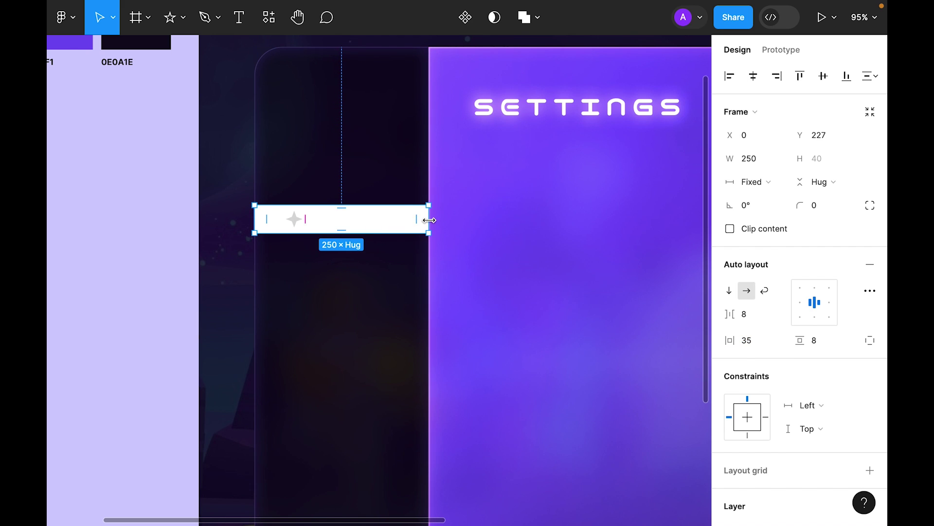
Increase the GENERAL row's vertical padding.
left_click(826, 344)
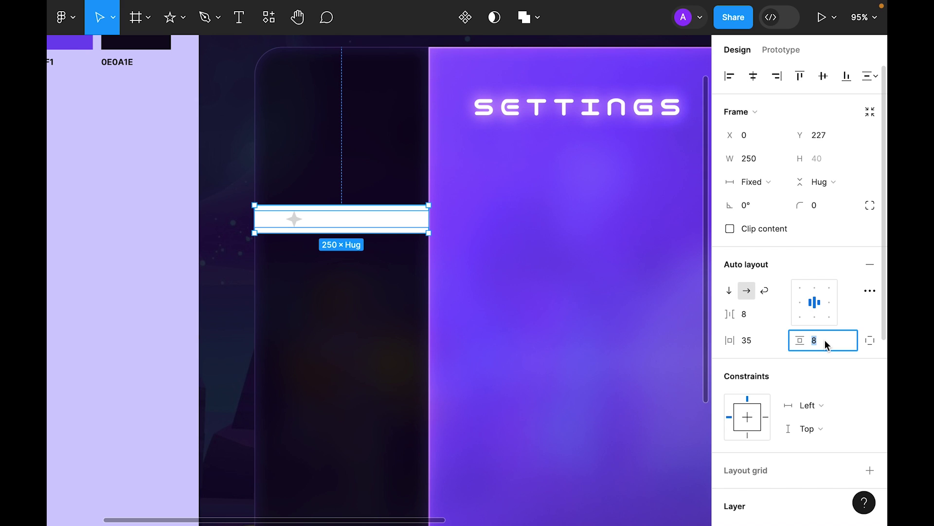
type("24")
key("Return")
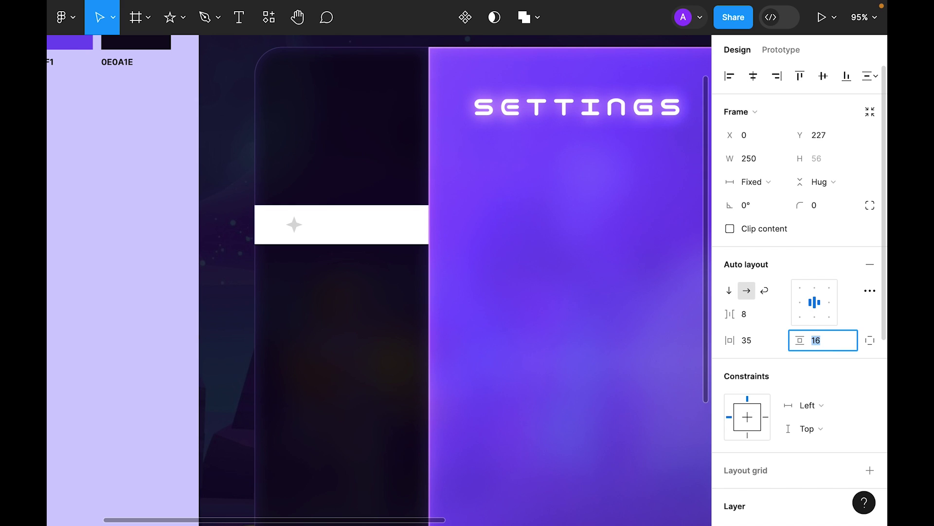
key("Escape")
scroll(857, 297, "down", 6)
key("minus")
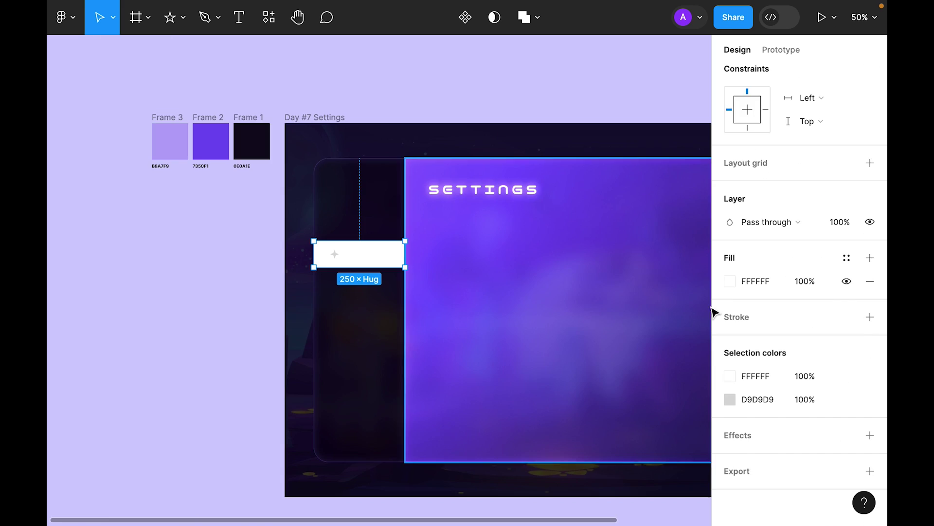
Fill the GENERAL row with a B8A7F9-to-7350F1 linear gradient stretched edge to edge.
left_click(728, 282)
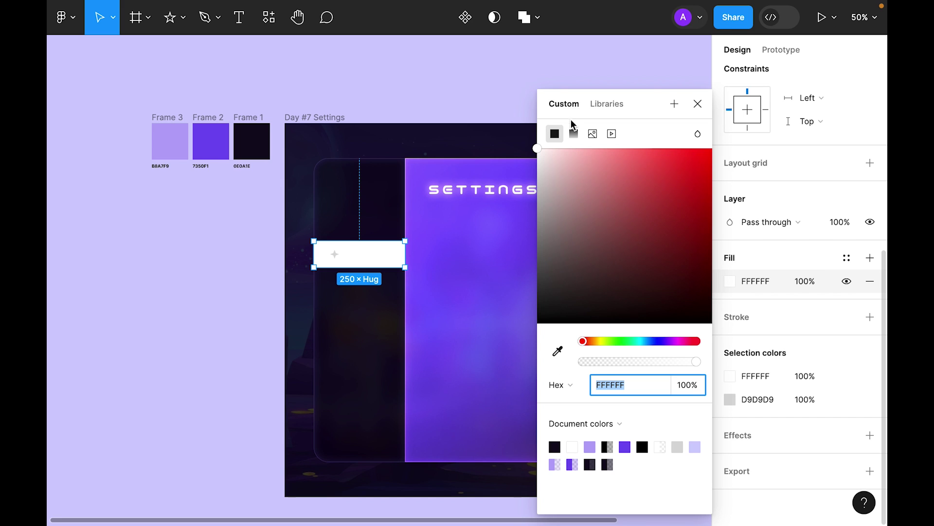
left_click(558, 350)
left_click(170, 141)
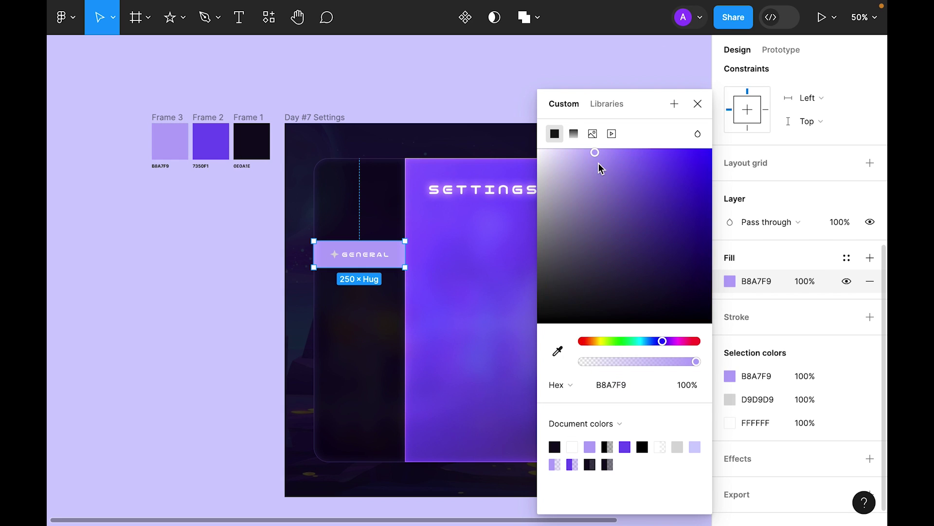
left_click(576, 133)
left_click(697, 142)
left_click(558, 378)
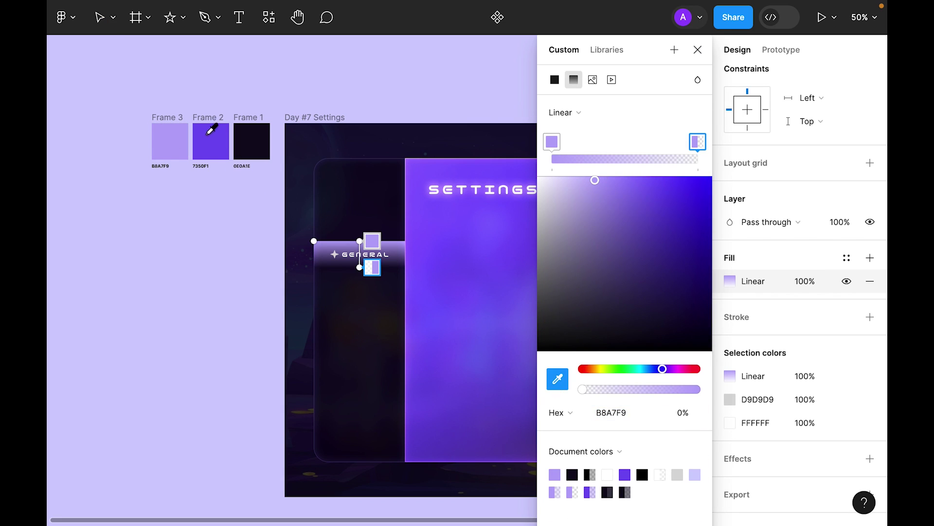
left_click(209, 139)
left_click_drag(358, 267, 406, 267)
left_click_drag(360, 241, 312, 243)
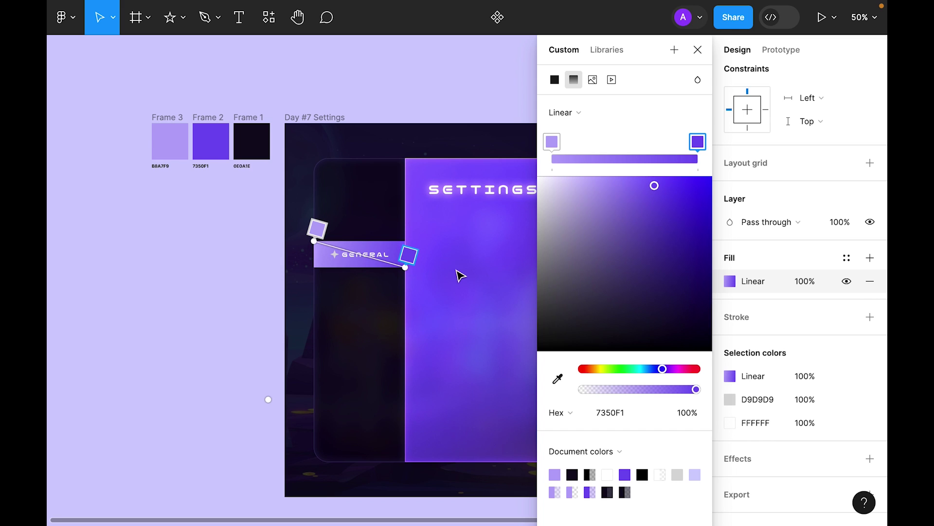
Set the gradient fill to 50% opacity and add a black inside stroke.
left_click(813, 282)
type("75")
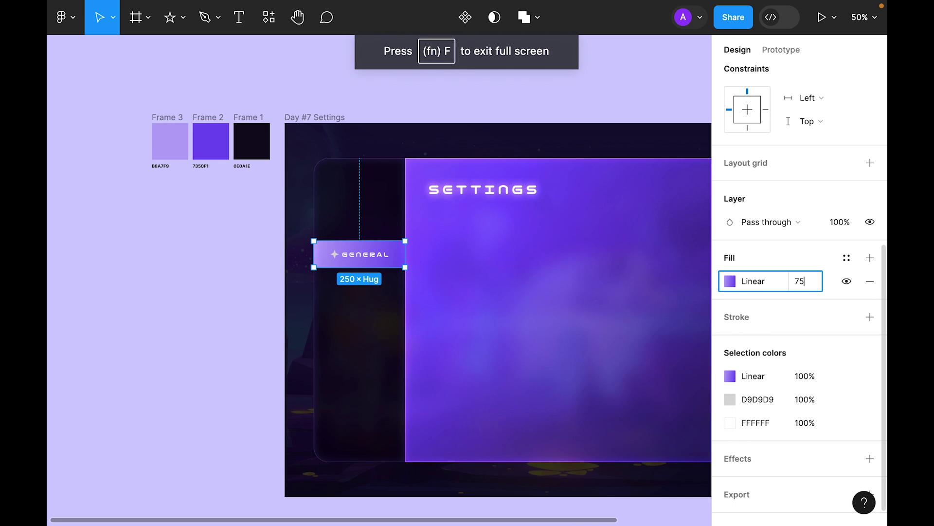
key("Return")
left_click(811, 284)
type("50")
key("Return")
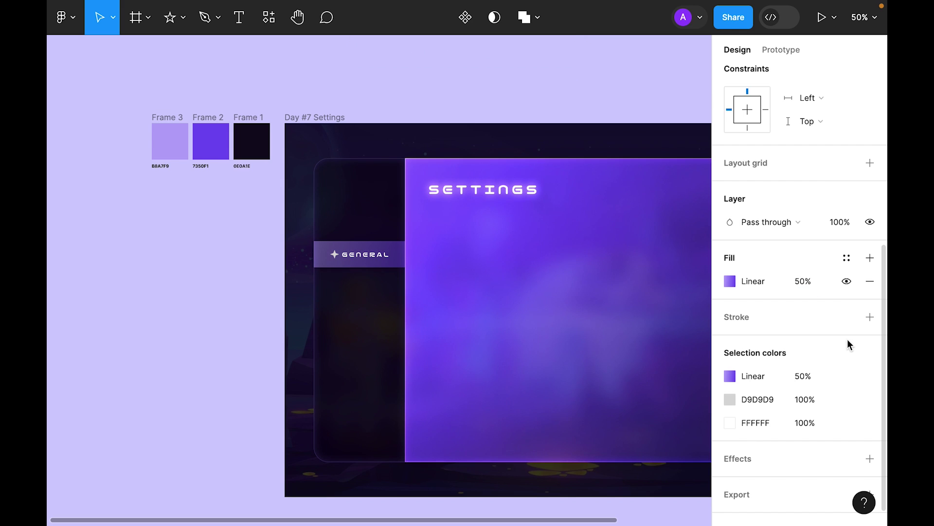
left_click(870, 318)
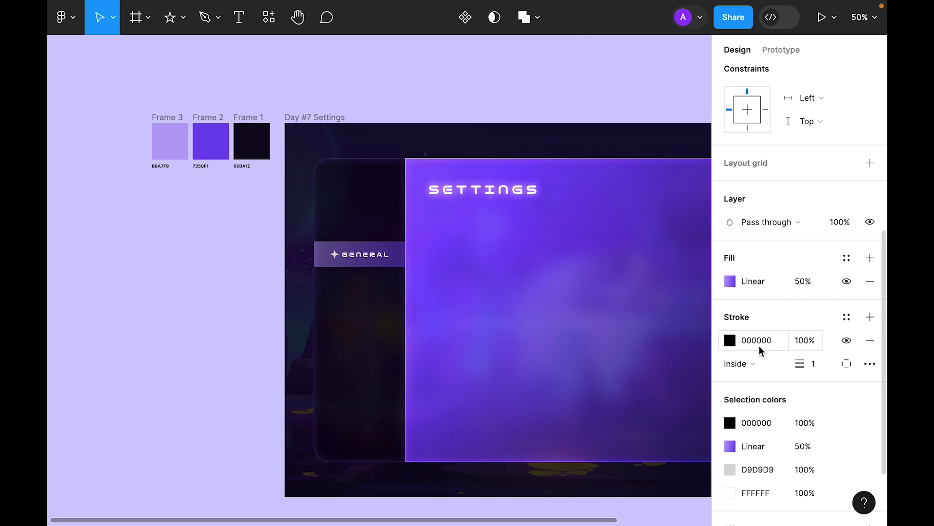
Set the GENERAL row's gradient fill back to 100% opacity.
left_click(806, 282)
type("100")
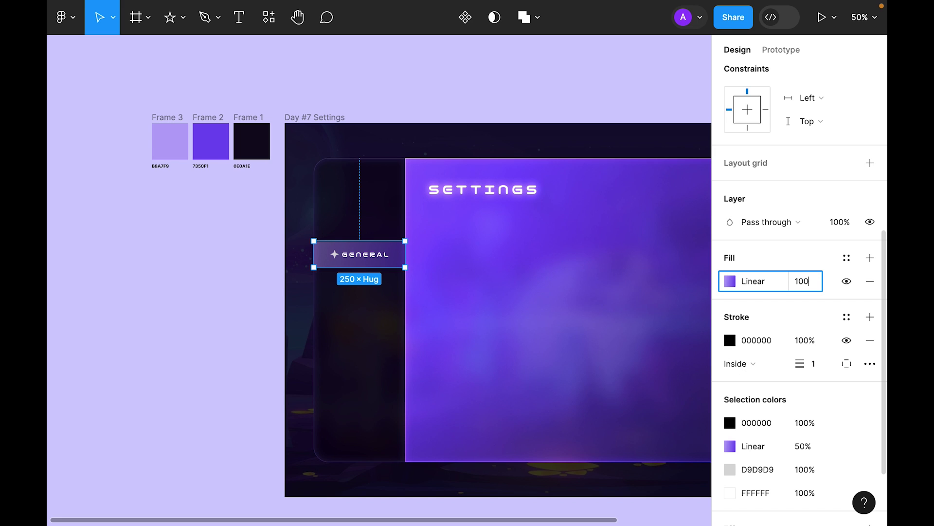
key("Return")
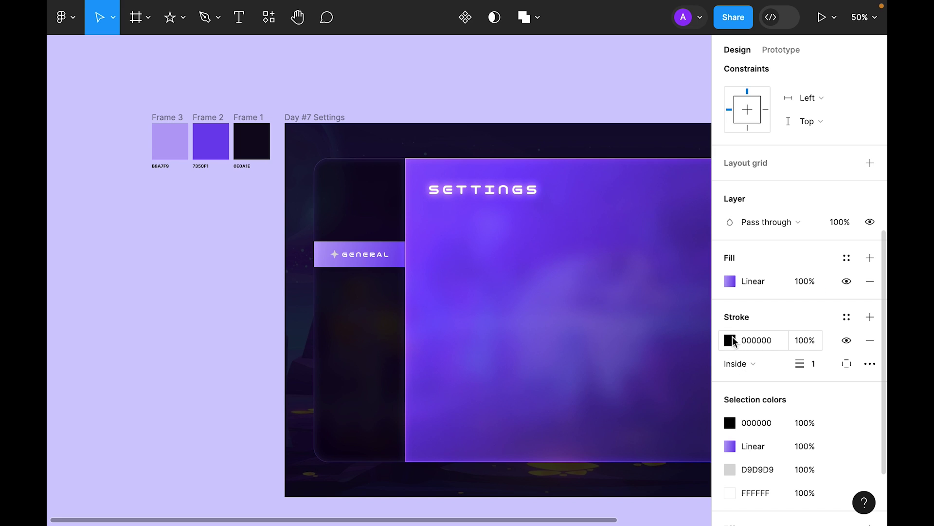
Colour the row's stroke B8A7F9 from Frame 3 with Overlay blending.
left_click(730, 339)
left_click(558, 349)
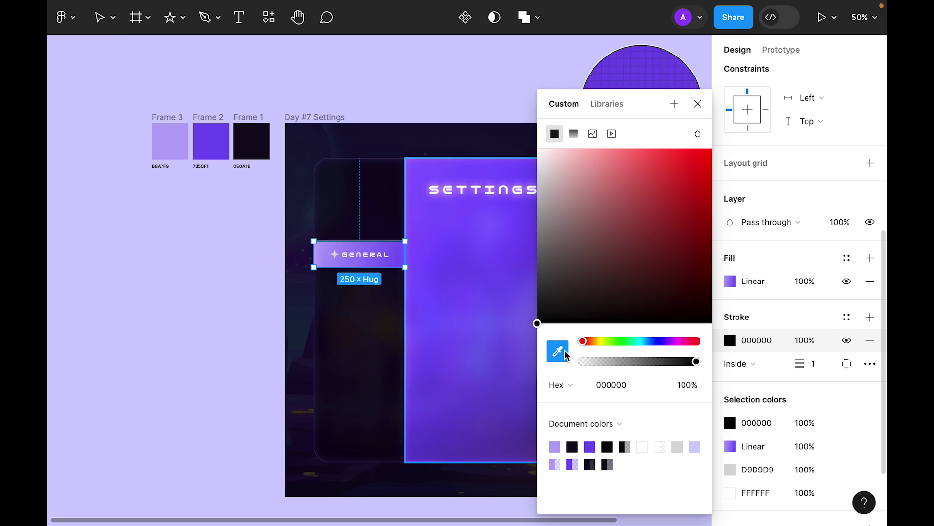
left_click(178, 142)
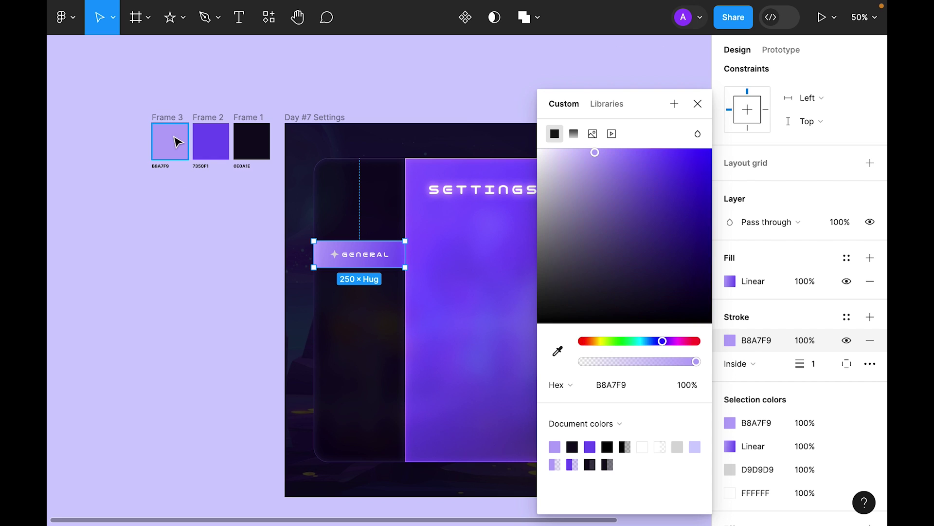
left_click(697, 135)
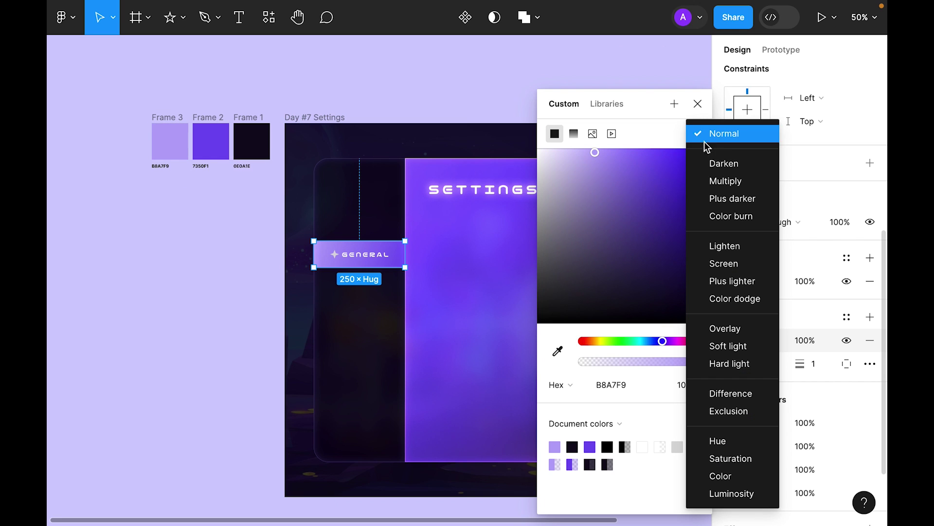
left_click(740, 331)
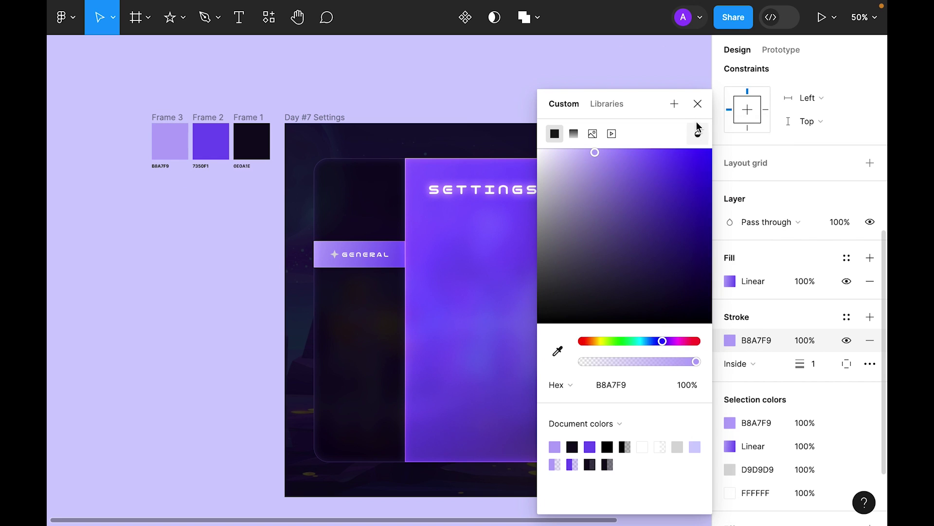
key("Escape")
Fade the gradient's left stop to 0% opacity, transparent to purple.
key("shift+0")
scroll(740, 204, "down", 3)
left_click(730, 198)
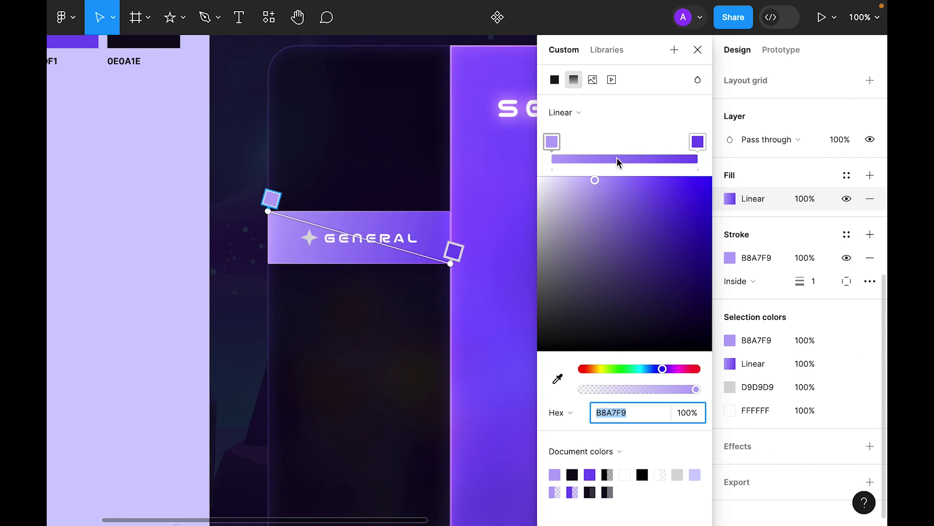
left_click(556, 144)
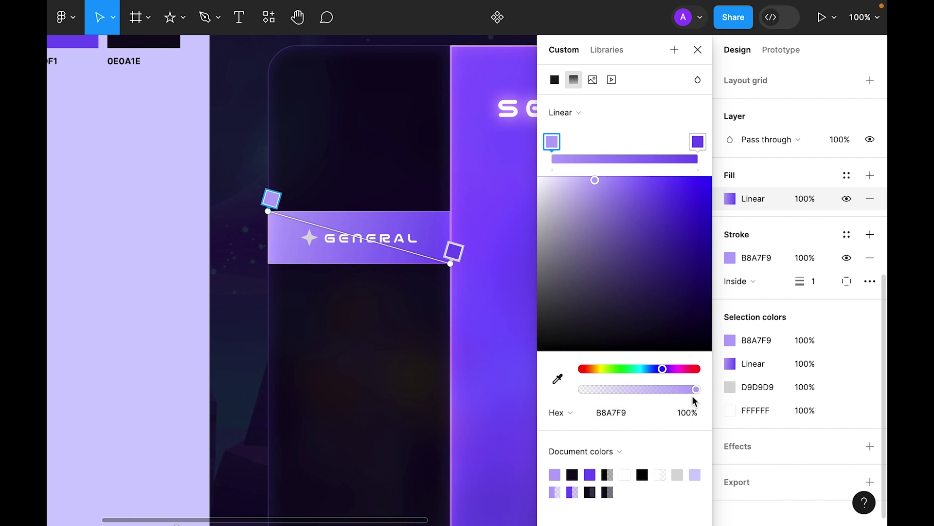
left_click_drag(697, 389, 474, 387)
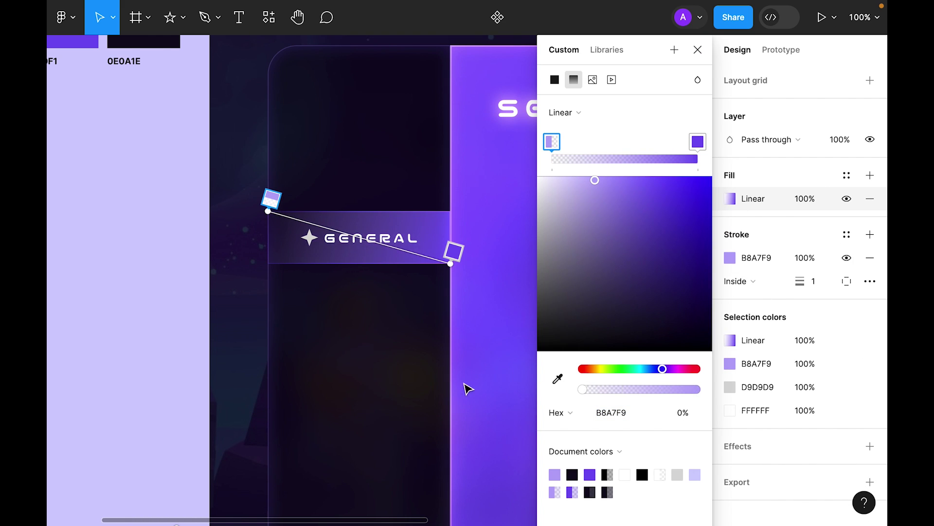
left_click(698, 50)
key("Escape")
key("shift+2")
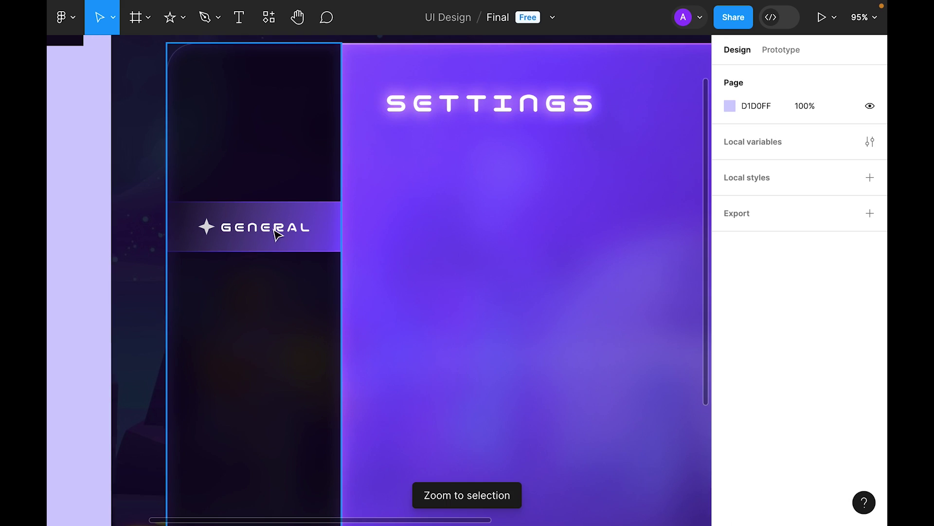
Fill the star icon inside the GENERAL row with white ffffff.
left_click(240, 233)
double_click(240, 233)
left_click(203, 231)
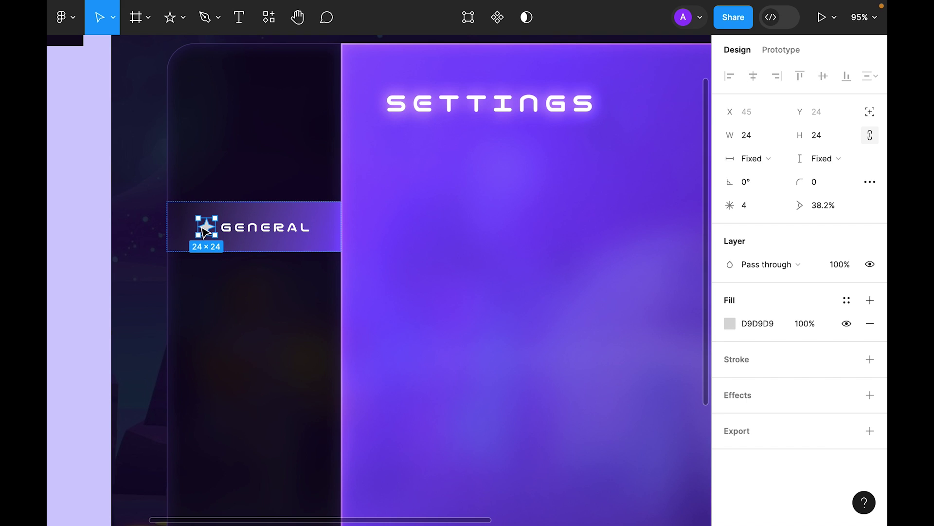
left_click(730, 323)
type("ffffff")
key("Return")
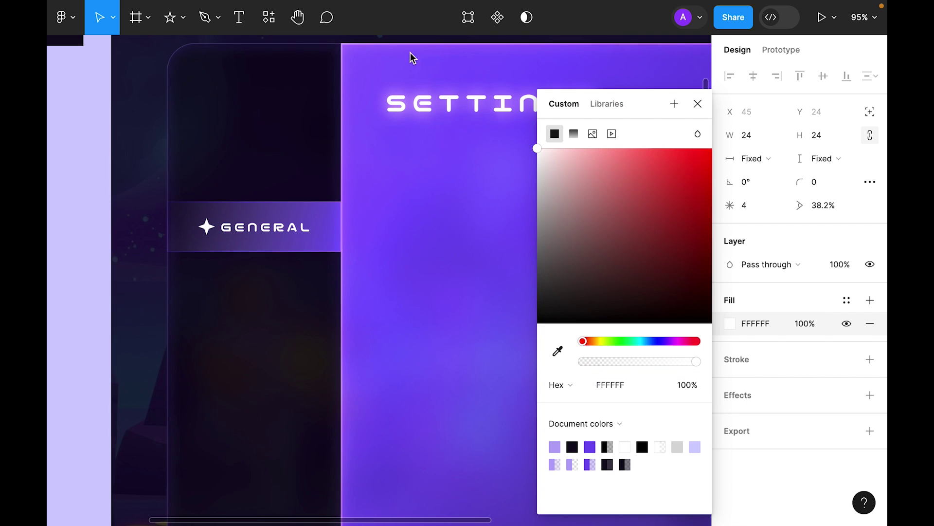
left_click(698, 103)
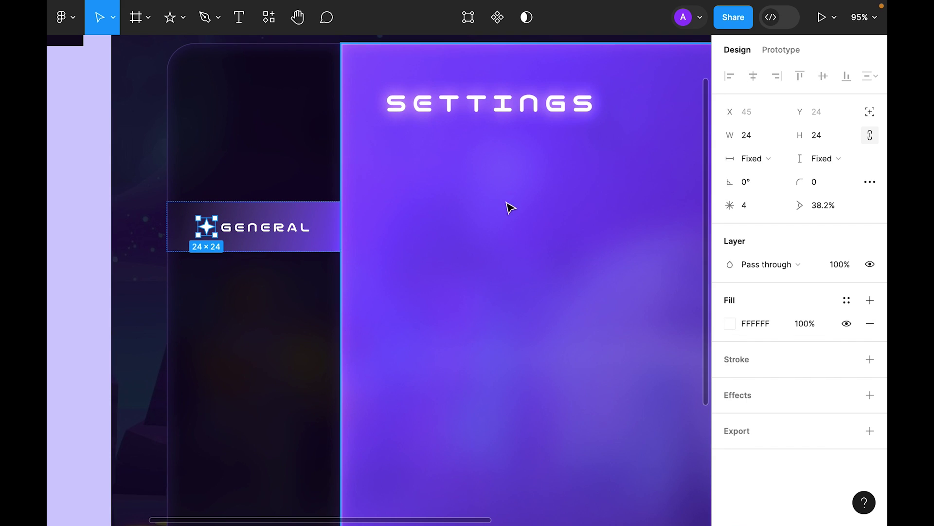
Add a drop shadow to the GENERAL text and star with Y 0 and blur 50.
left_click(282, 232)
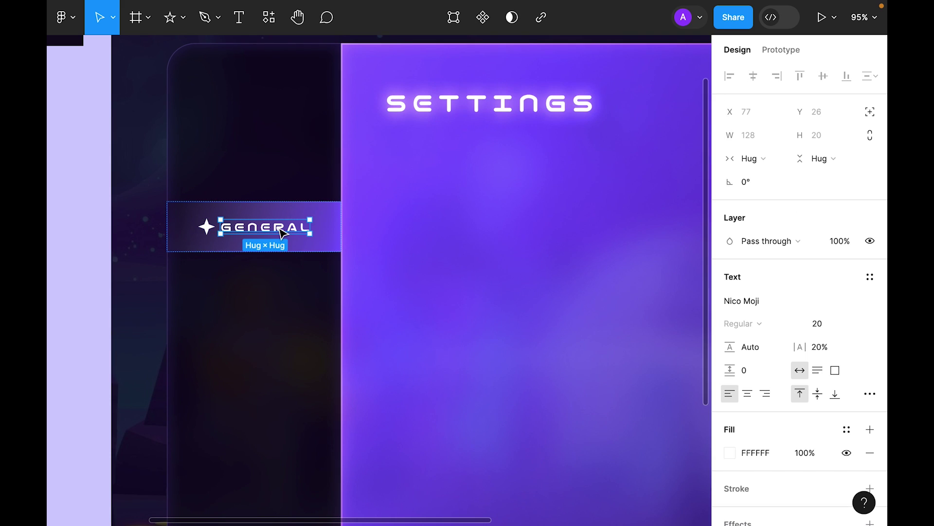
left_click(211, 235, "shift")
scroll(838, 321, "down", 3)
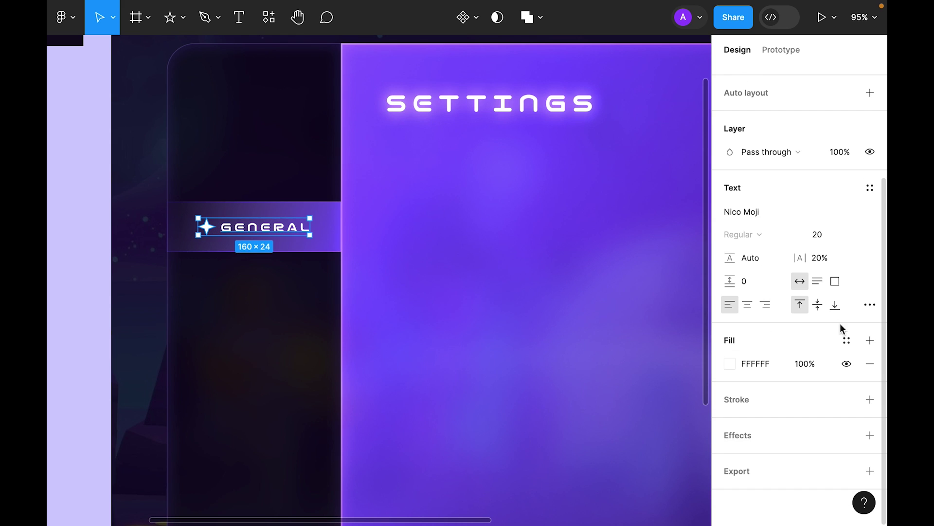
left_click(869, 434)
scroll(827, 370, "down", 1)
left_click(731, 434)
key("Tab")
type("0")
key("Tab")
type("50")
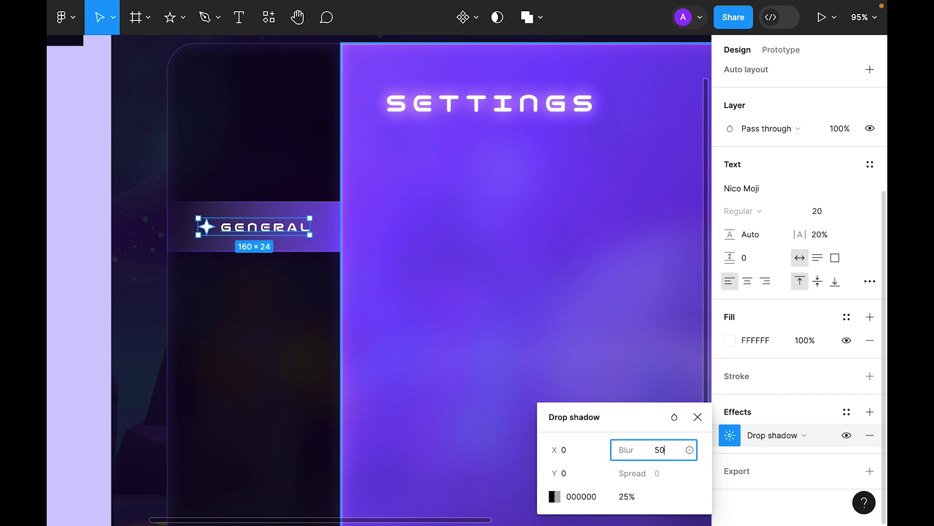
key("Return")
Eyedrop the lavender B8A7F9 Frame 3 swatch as the shadow colour.
key("minus")
left_click(554, 496)
key("i")
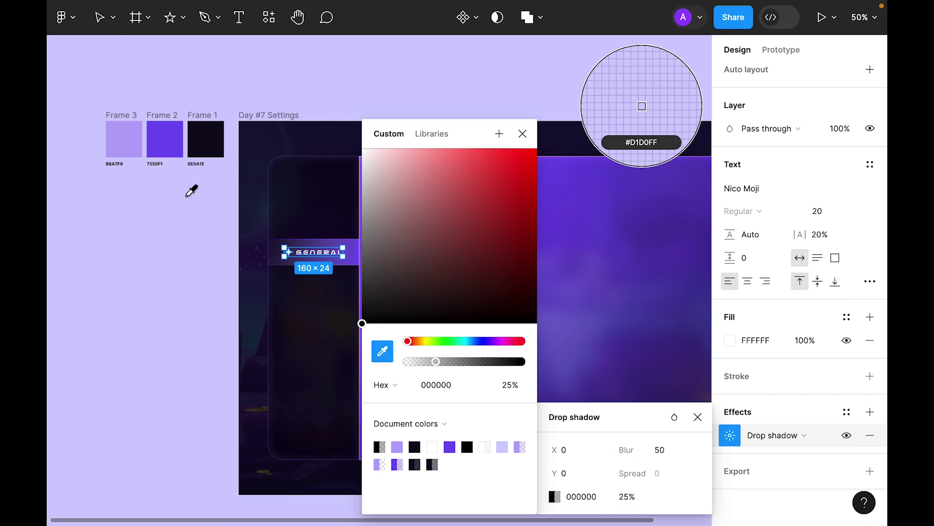
left_click(121, 137)
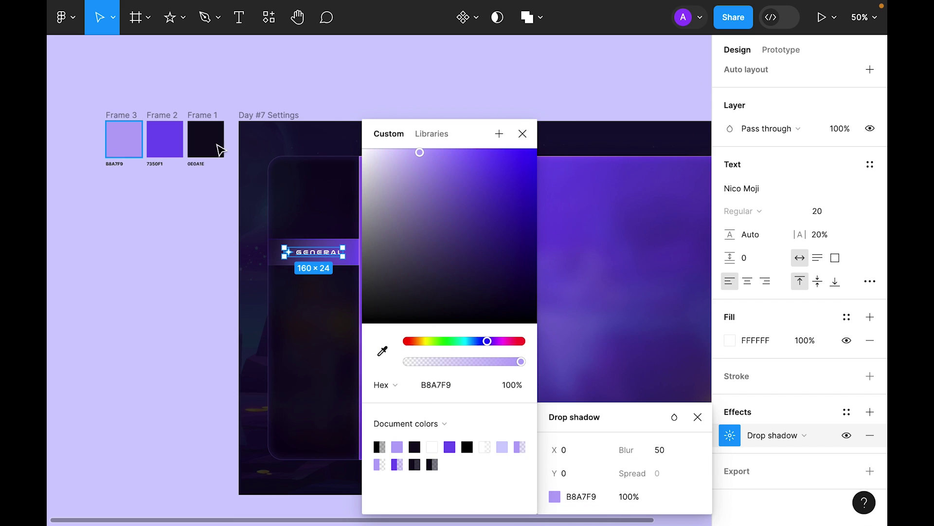
left_click(525, 134)
key("plus")
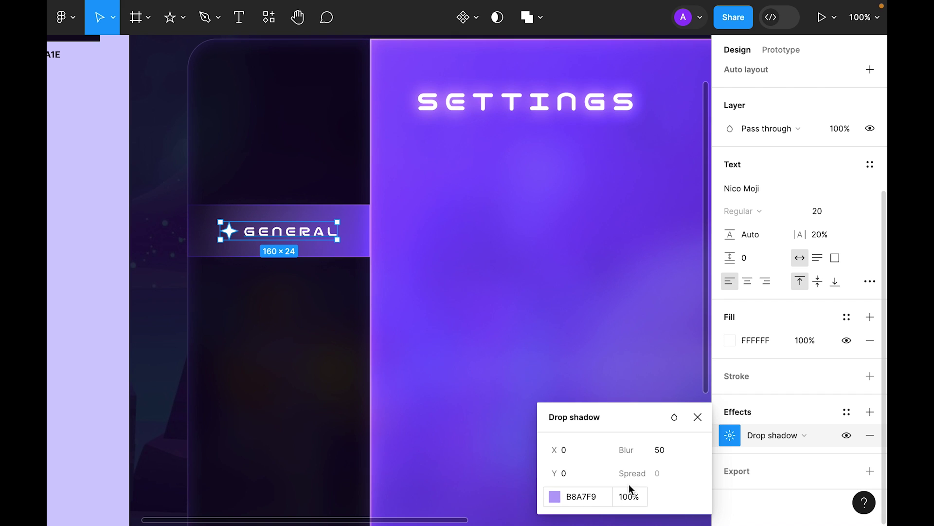
Change the shadow's blend mode and set its blur to 20.
left_click(674, 416)
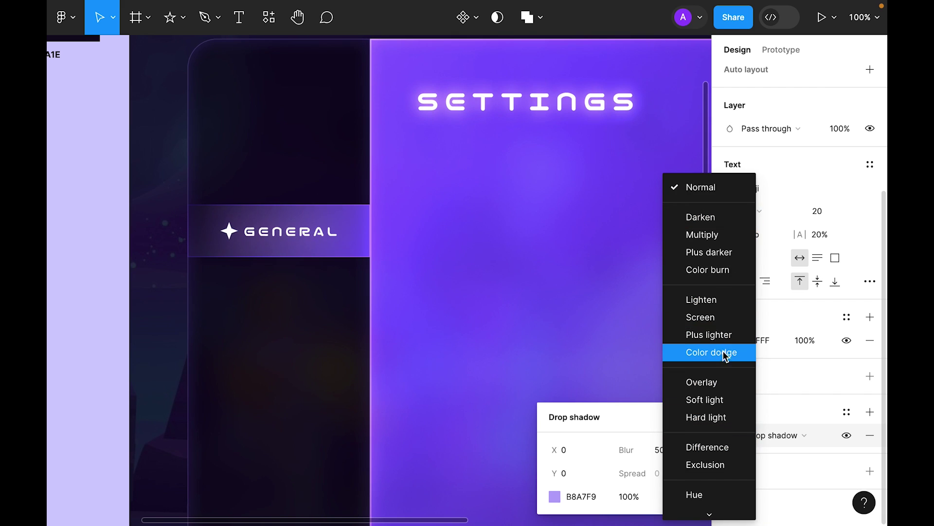
left_click(724, 335)
left_click(663, 450)
type("2")
key("Escape")
key("Escape")
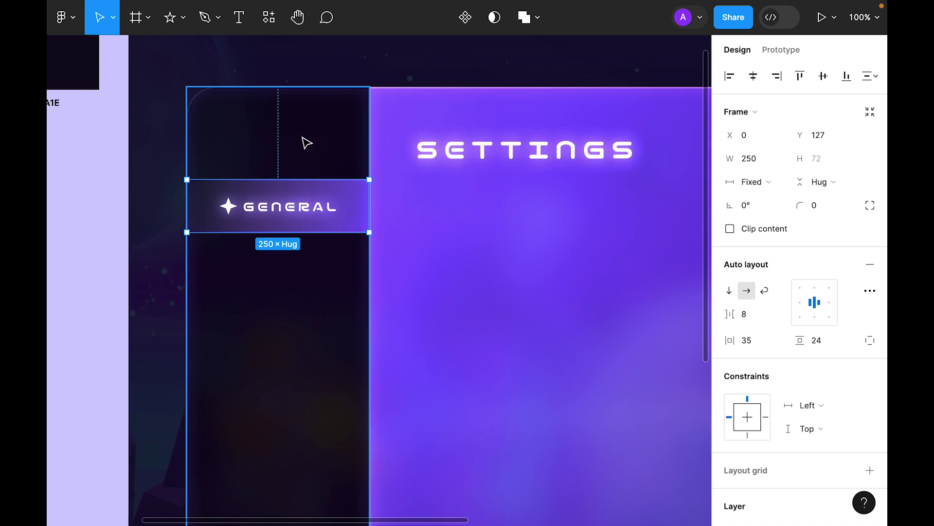
Duplicate the GENERAL row just below the original and hide the copy's background fill.
scroll(292, 129, "down", 3)
scroll(292, 129, "left", 2)
left_click_drag(385, 153, 386, 217)
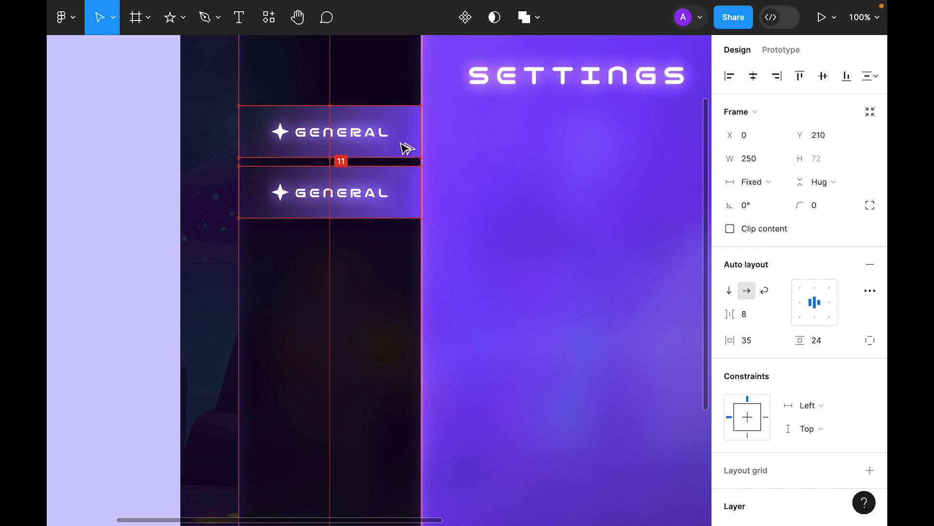
key("ctrl+z")
left_click(386, 206)
scroll(844, 360, "down", 5)
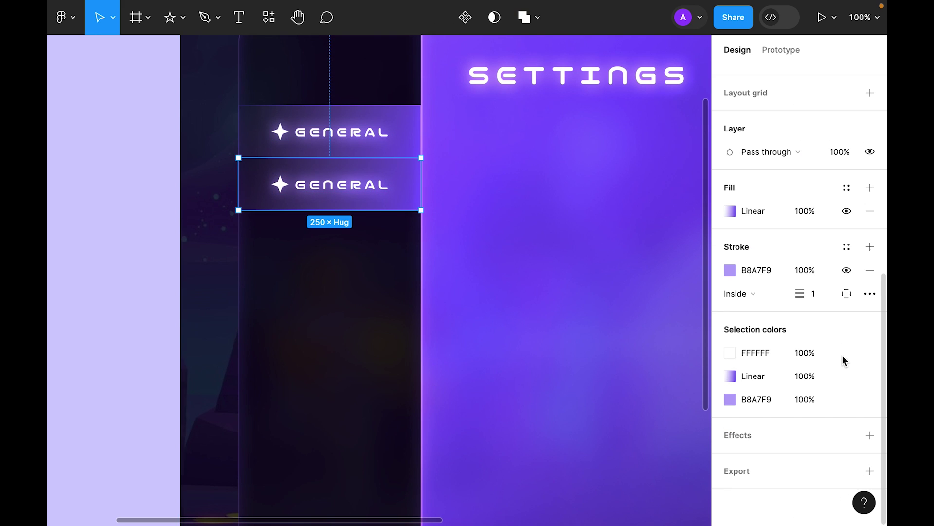
left_click(848, 213)
left_click(126, 167)
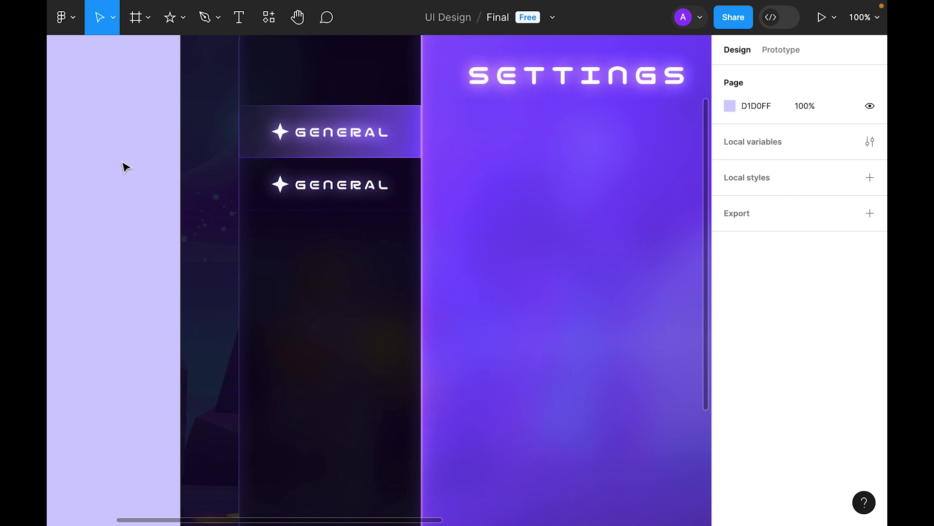
Delete the star icon from the copied row and rename its label CONTROLS.
scroll(129, 174, "up", 5)
double_click(279, 344)
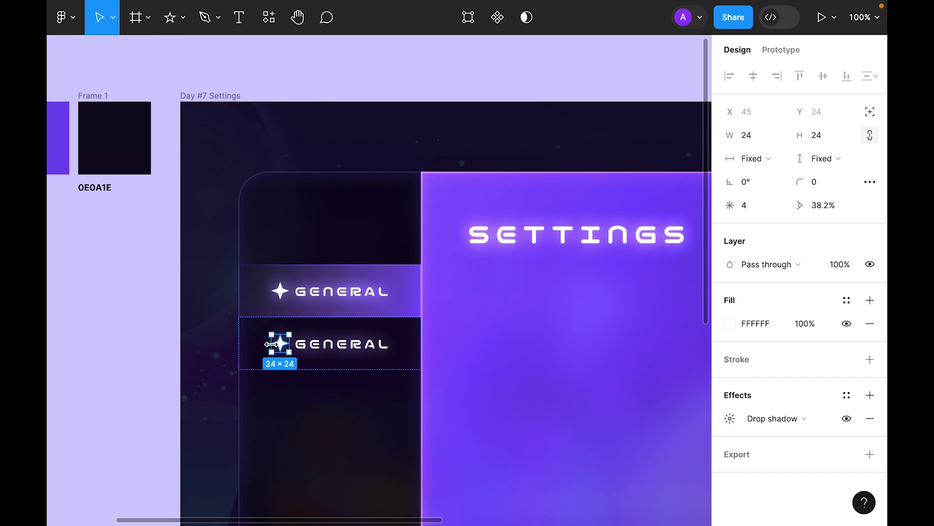
key("Delete")
double_click(304, 347)
type("CONTROL")
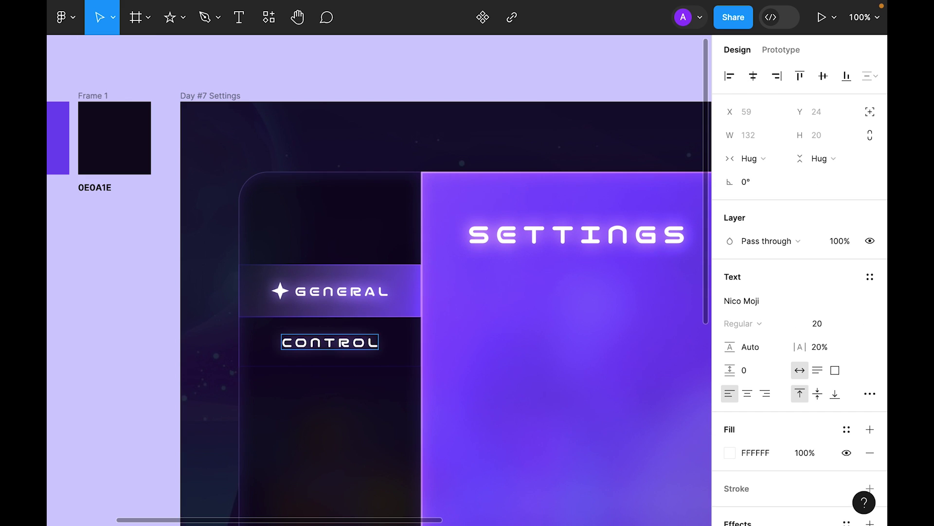
type("S")
key("Escape")
Duplicate the CONTROLS row and relabel the copies LANGUAGE and HELP.
scroll(331, 292, "down", 2)
left_click(350, 284)
key("ctrl+d")
key("ctrl+d")
double_click(329, 333)
type("LANGUAGE")
key("Escape")
double_click(363, 385)
type("HELP")
key("Escape")
key("Escape")
key("shift+2")
key("Escape")
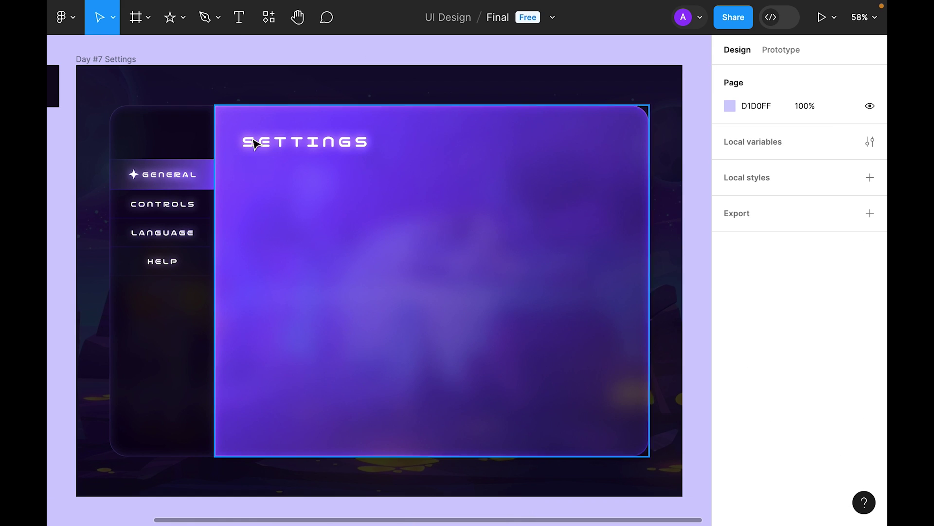
Dim the CONTROLS, LANGUAGE and HELP labels to 75% opacity.
left_click(164, 205)
left_click(164, 233, "shift")
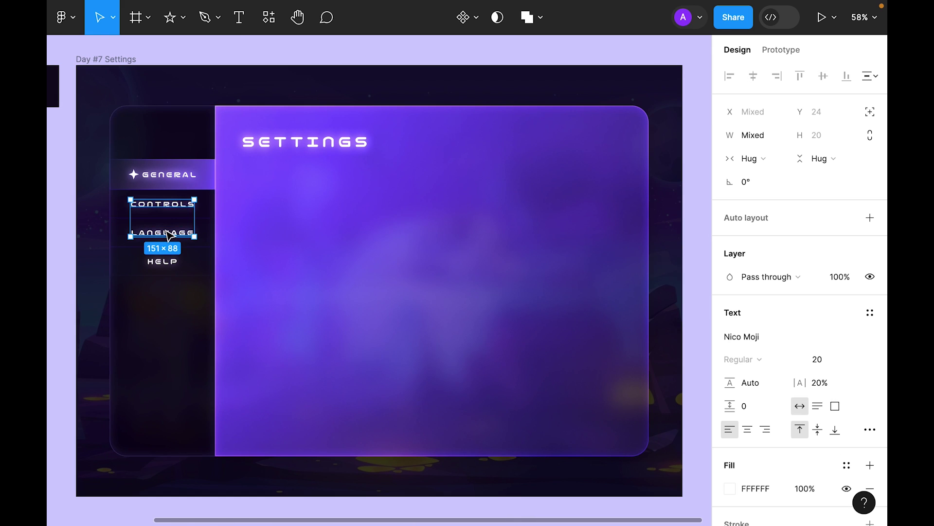
left_click(168, 262, "shift")
key("5")
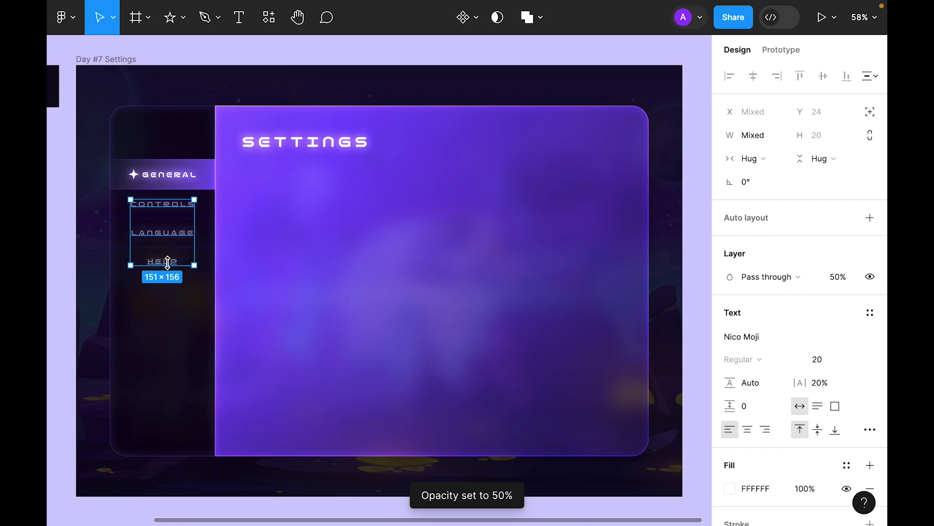
key("7")
left_click(315, 58)
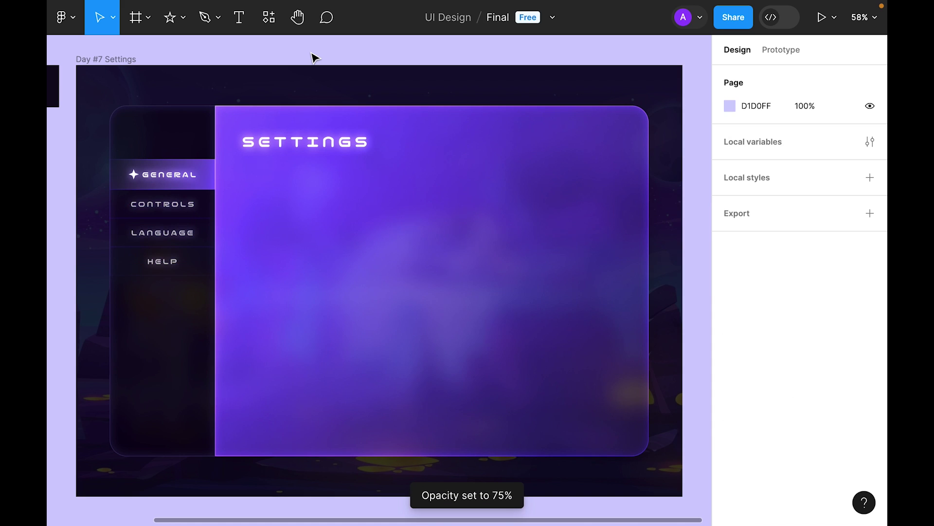
left_click(368, 242)
Add a GRAPHICS text label inside the purple settings panel.
left_click(239, 19)
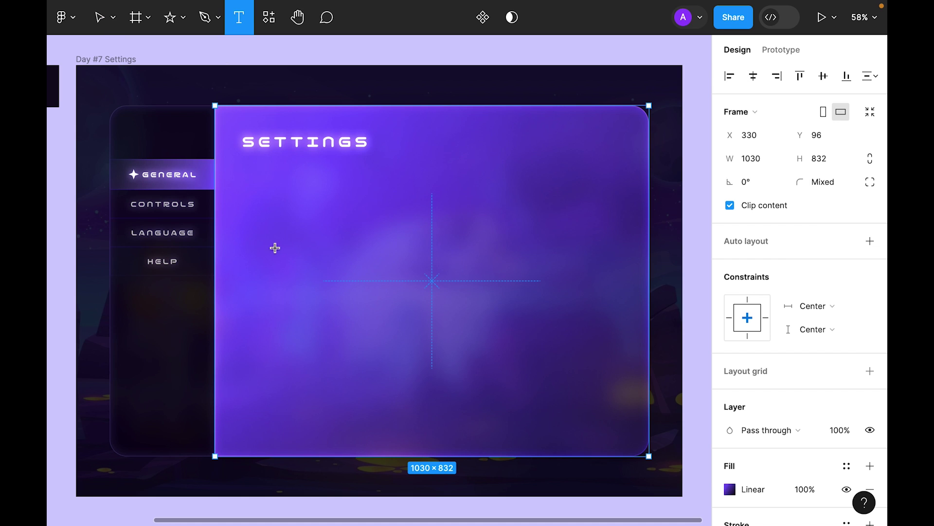
left_click(294, 200)
type("GRAPHICS")
key("Escape")
Set the GRAPHICS label's font to NATS.
scroll(767, 305, "down", 3)
left_click(755, 210)
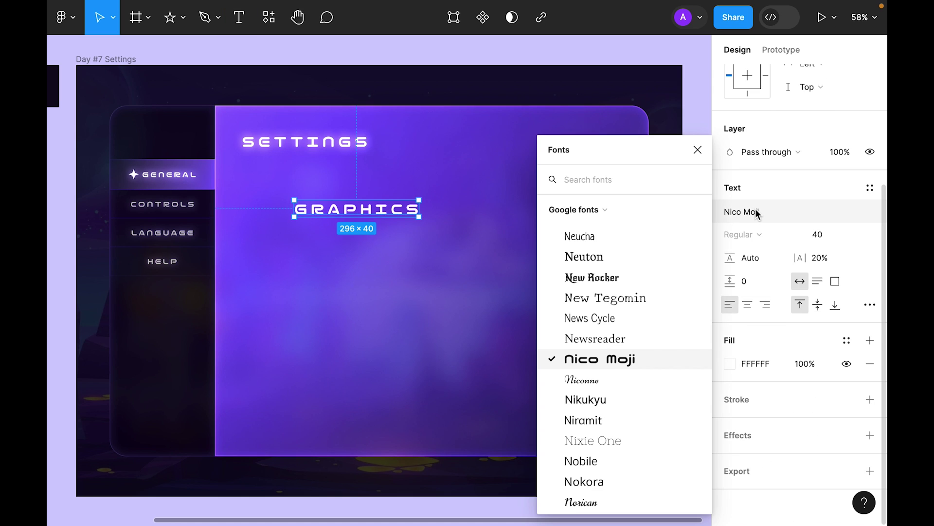
type("nato")
key("BackSpace")
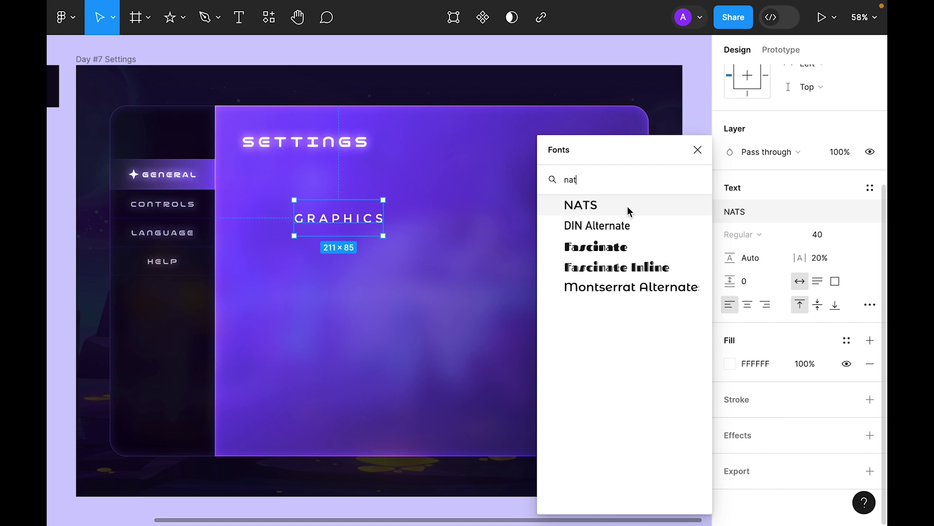
left_click(629, 205)
Move GRAPHICS under the SETTINGS title and set its font size to 24.
left_click_drag(349, 219, 298, 193)
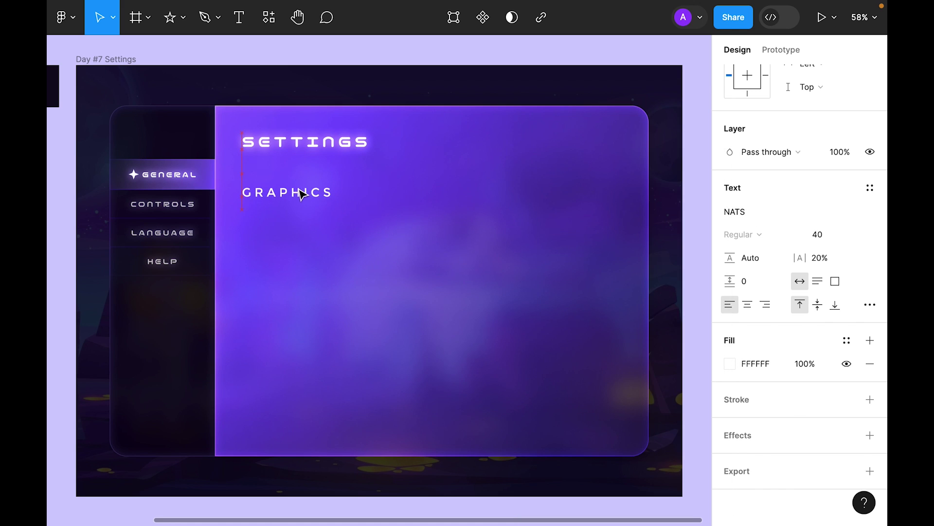
left_click(855, 235)
scroll(848, 189, "up", 1)
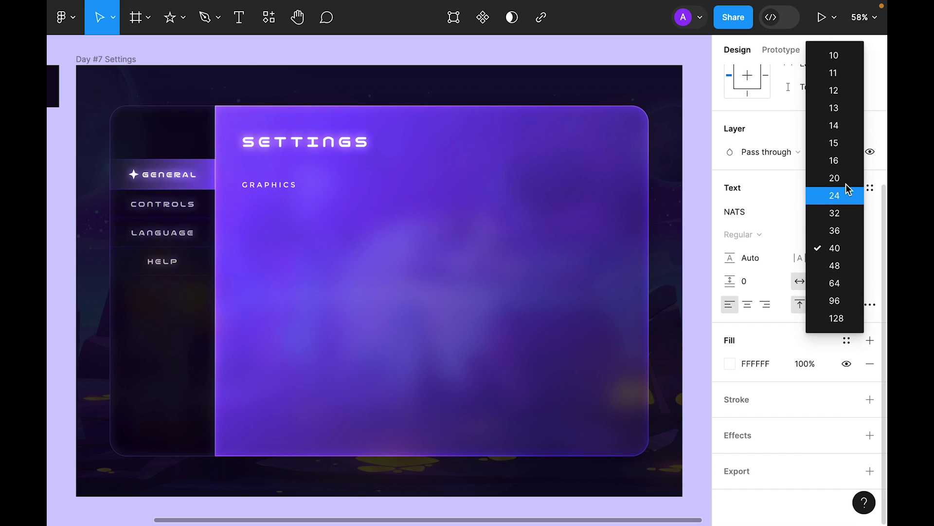
left_click(848, 195)
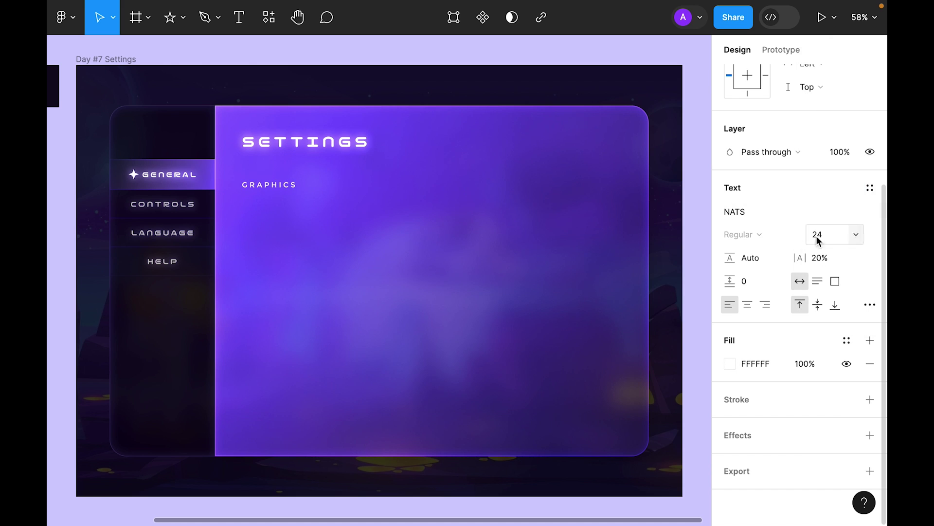
left_click(182, 18)
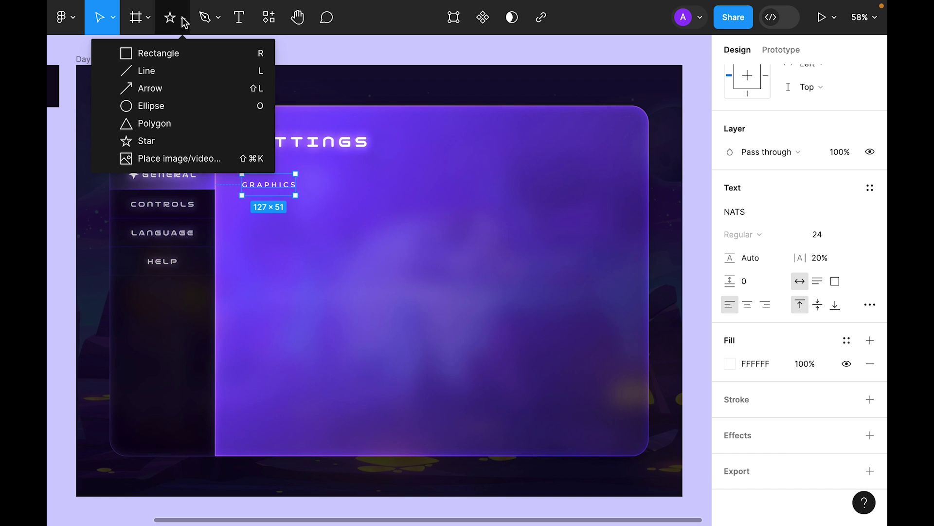
Draw a triangle level with GRAPHICS and resize it to 24×24 with locked proportions.
left_click(174, 124)
left_click(415, 193)
left_click_drag(422, 200, 423, 192)
left_click(871, 108)
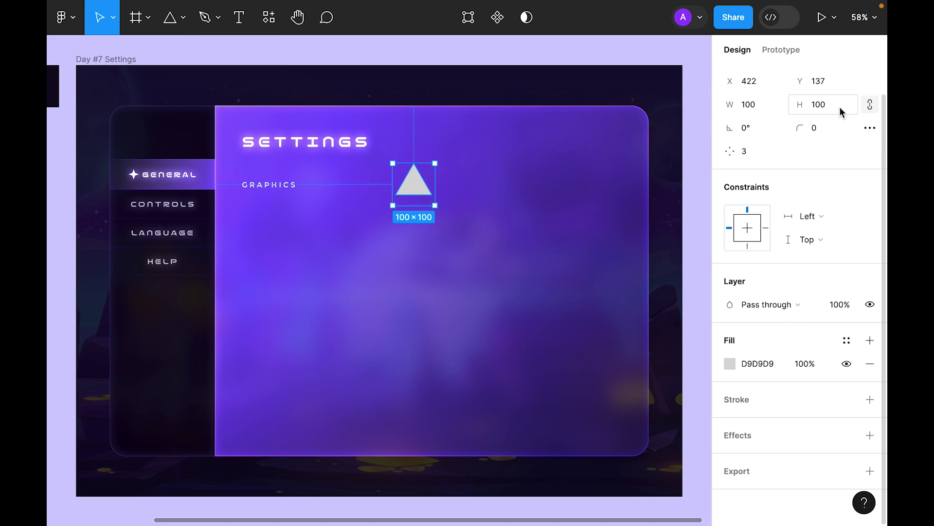
type("24")
key("Return")
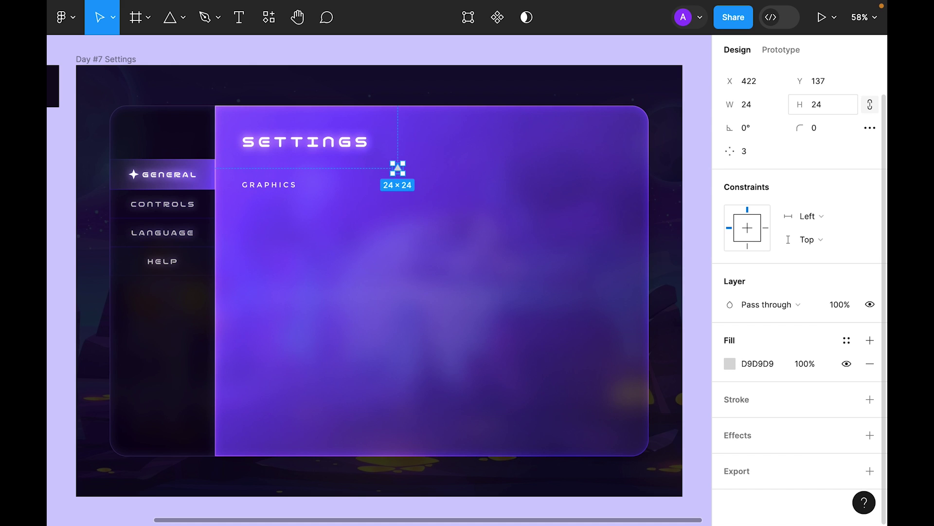
Fill the triangle white (FFFFFF) and rotate it 90° to point left.
left_click(730, 364)
type("FFFFFF")
key("Return")
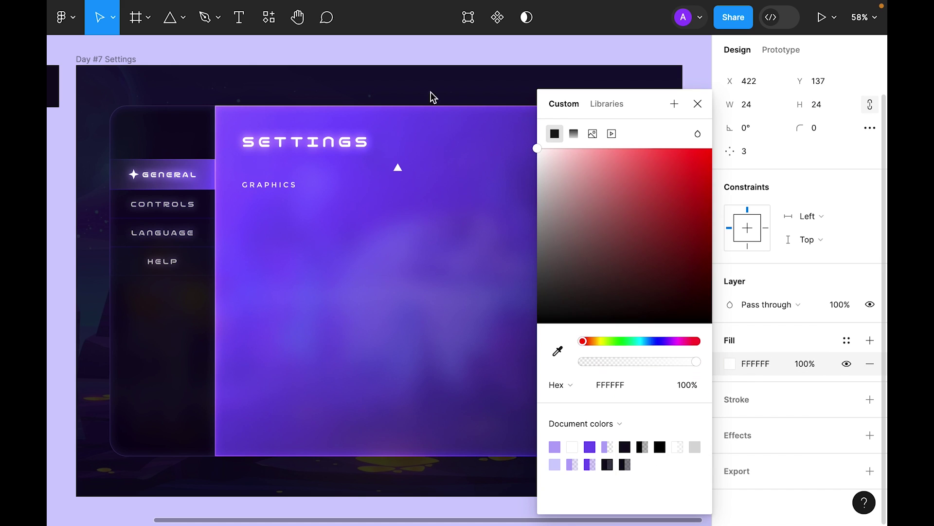
left_click(704, 106)
left_click_drag(412, 163, 509, 189)
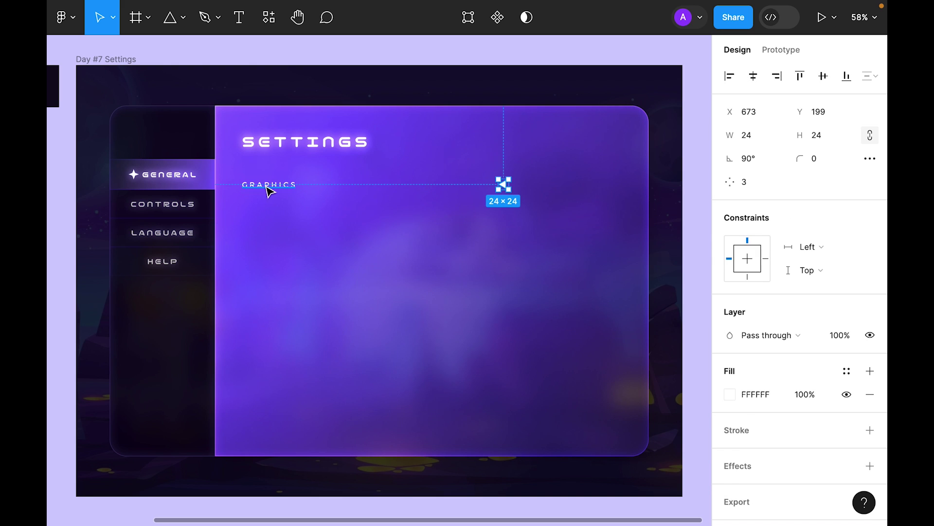
Copy GRAPHICS to the right of the row, retext it MEDIUM, and wrap it in auto layout.
left_click_drag(273, 194, 439, 185)
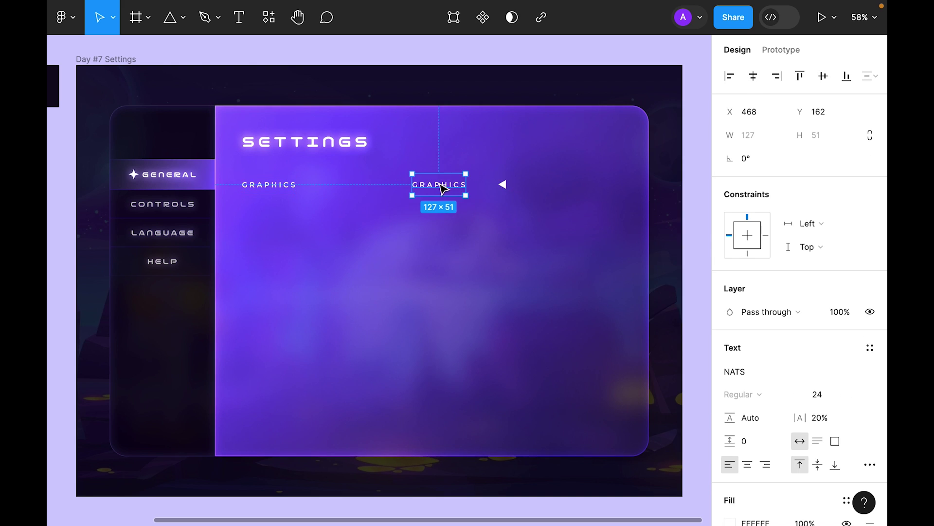
double_click(439, 183)
type("MEDIUM")
key("Escape")
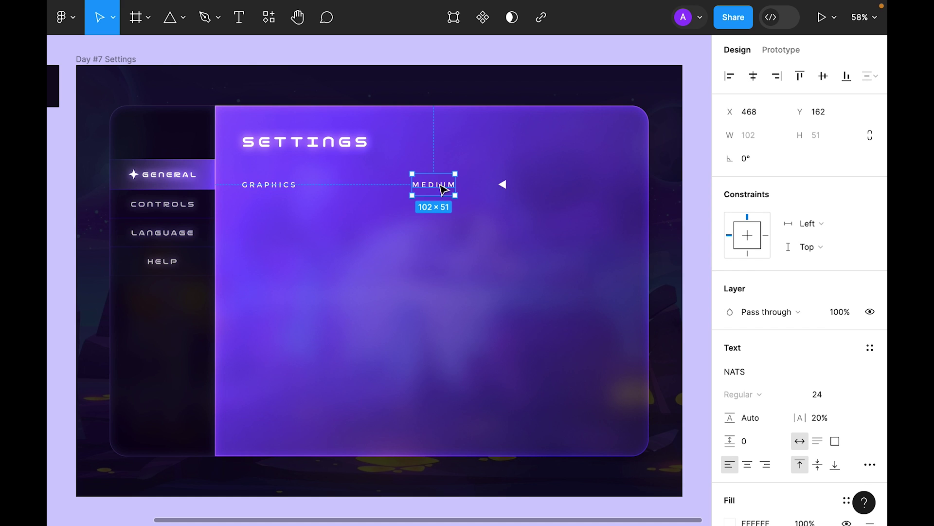
key("shift+a")
left_click_drag(428, 198, 416, 194)
Give the MEDIUM frame a dark fill sampled from the Frame 1 swatch.
scroll(779, 311, "down", 5)
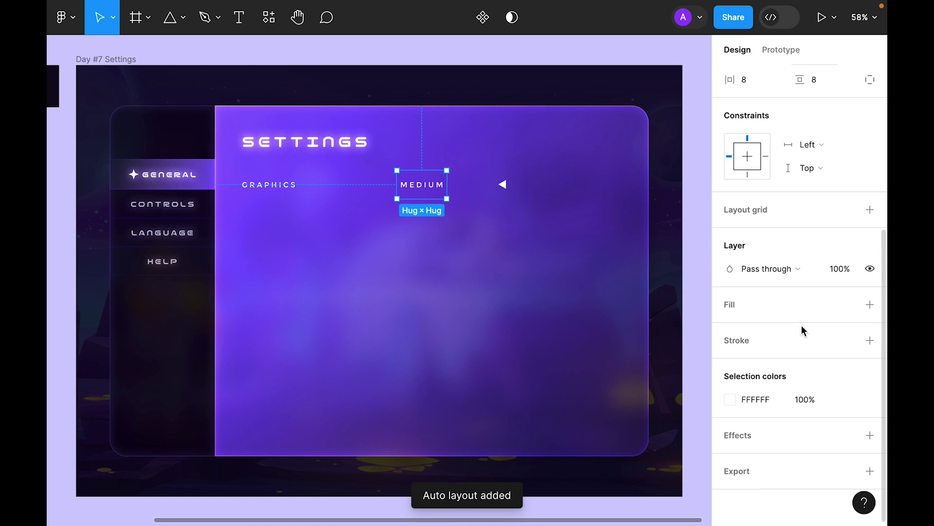
left_click(870, 304)
scroll(725, 329, "down", 2)
left_click(730, 328)
left_click(558, 351)
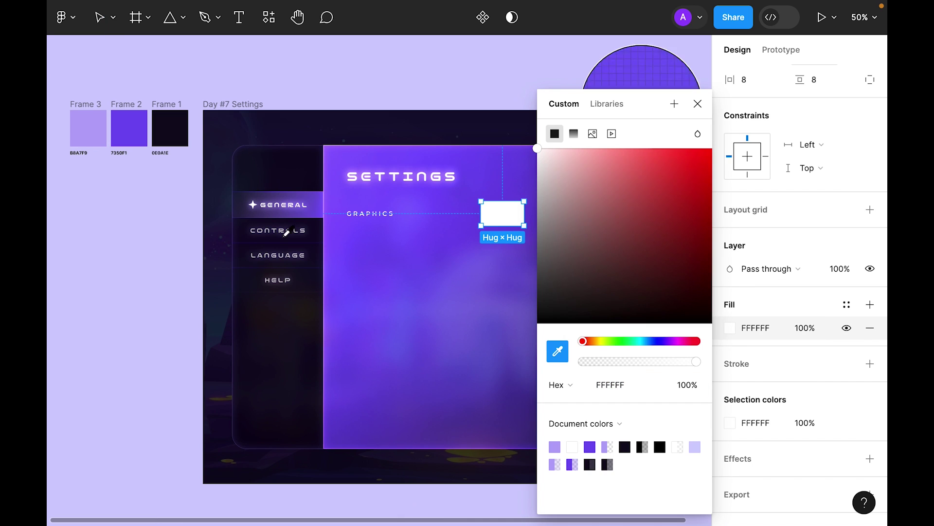
left_click(163, 130)
key("Escape")
left_click_drag(635, 174, 517, 167)
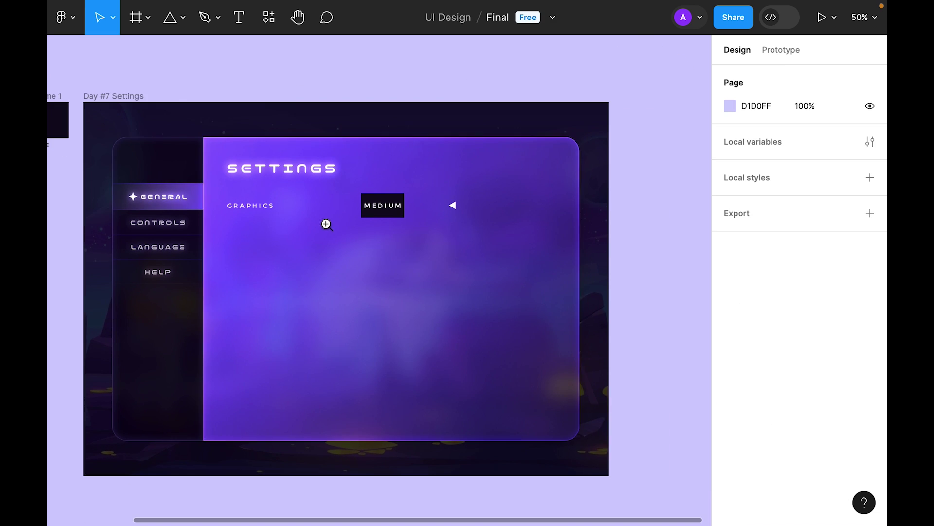
scroll(325, 221, "up", 3)
Change the MEDIUM text's font and wrap it in an auto layout frame.
double_click(440, 194)
left_click(740, 299)
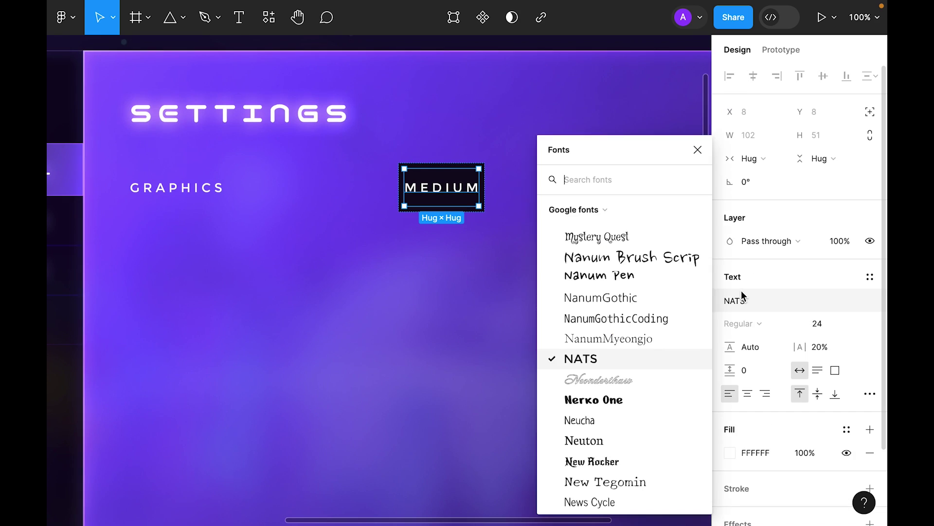
type("nico")
key("Return")
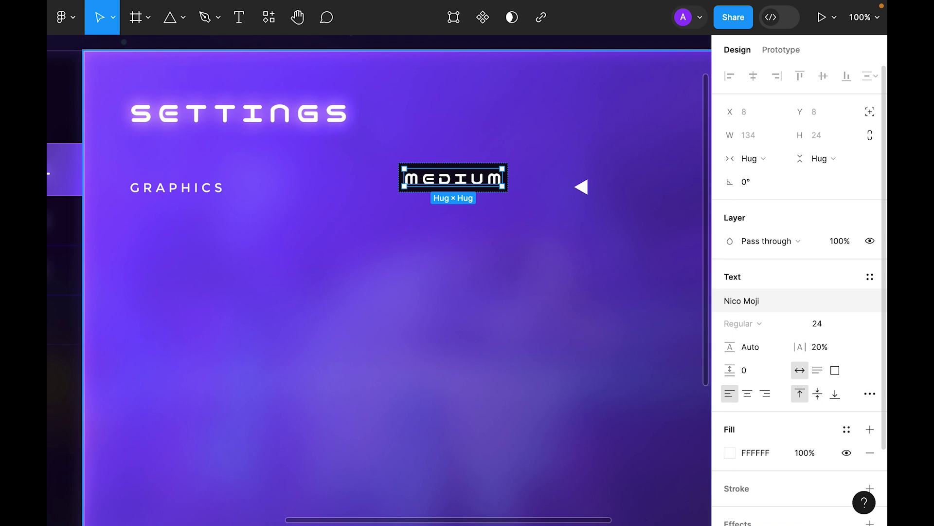
key("shift+a")
Give the MEDIUM frame 32 horizontal padding, 16 vertical padding and corner radius 99.
left_click(762, 339)
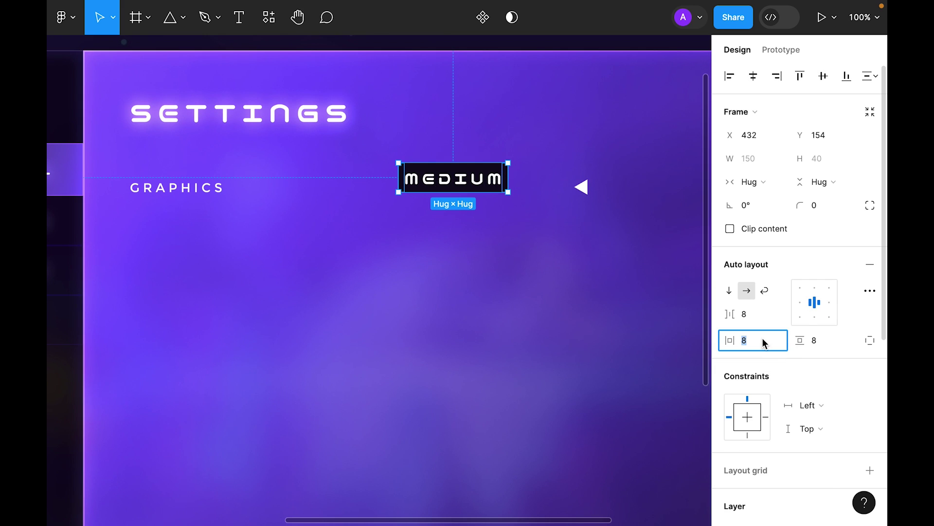
type("32")
key("Return")
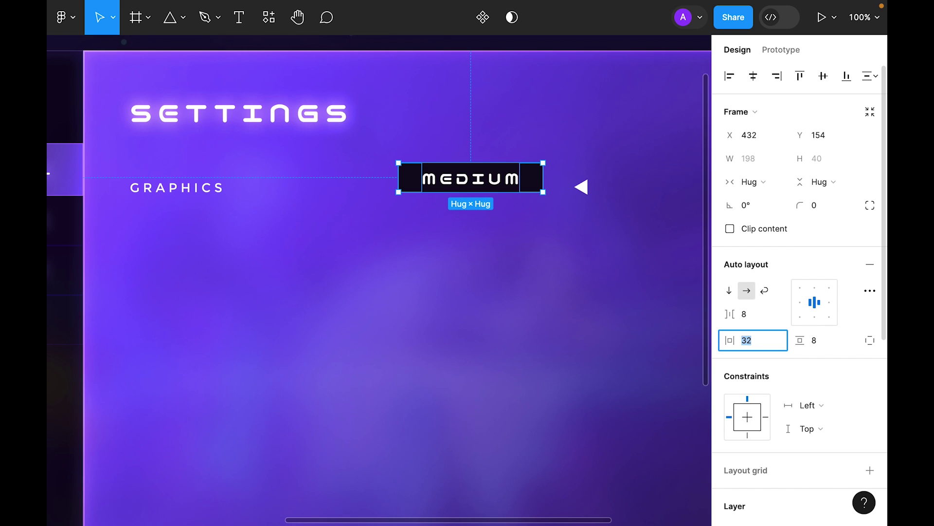
key("ctrl+minus")
left_click(826, 341)
type("16")
key("Return")
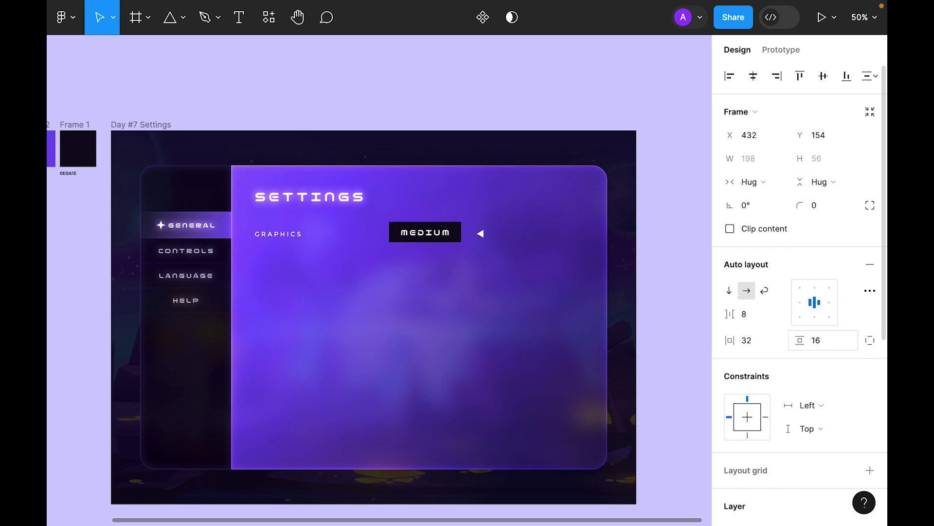
left_click(826, 204)
type("99")
key("Return")
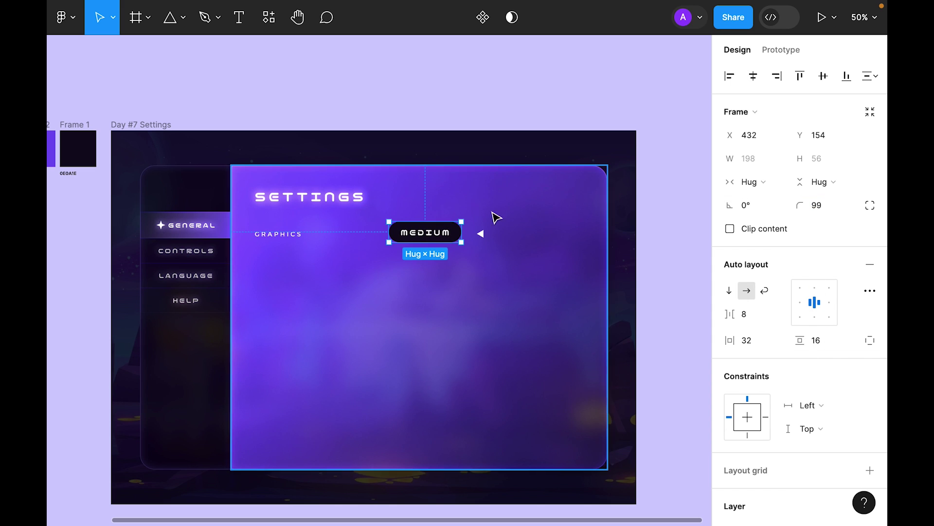
Position the MEDIUM pill right of the ◀ arrow and shift both left together.
left_click_drag(448, 233, 488, 241)
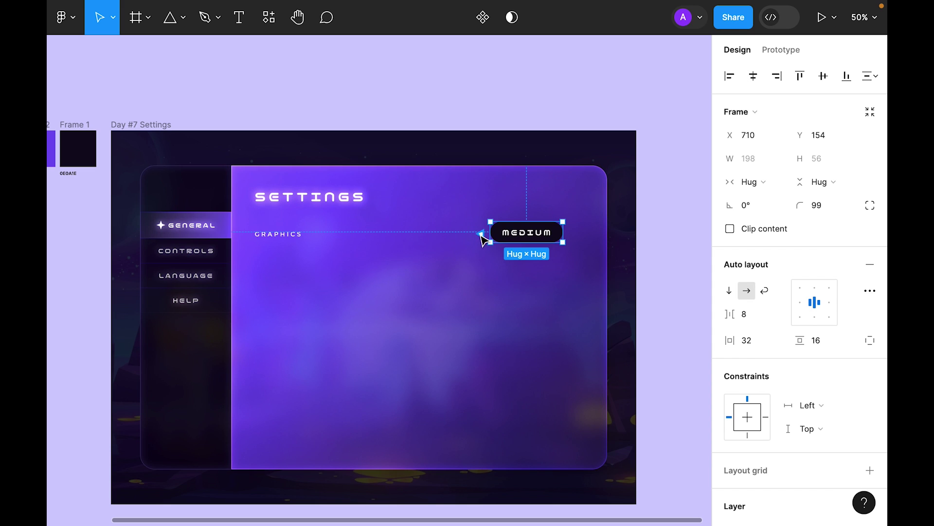
left_click(482, 236, "shift")
left_click_drag(538, 235, 515, 240)
Copy the arrow to the right of MEDIUM and flip it horizontally to point right.
left_click(688, 215)
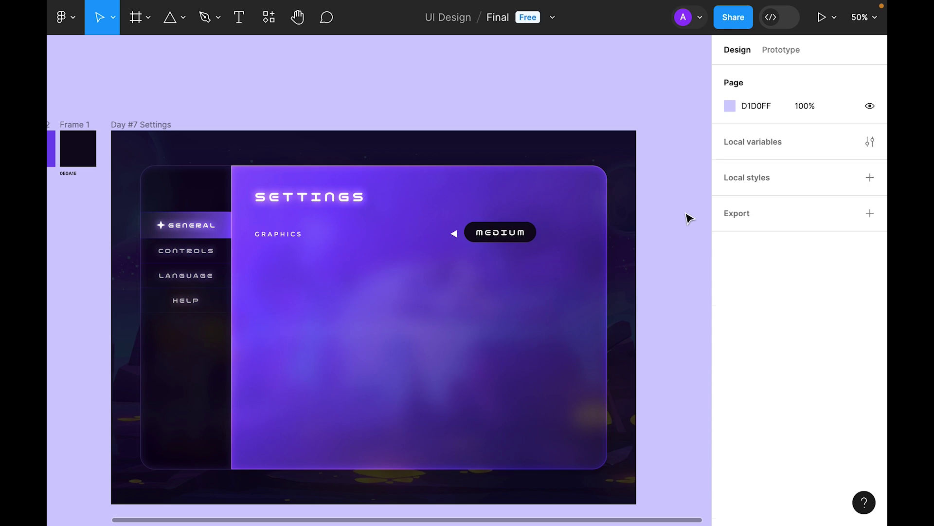
left_click_drag(456, 234, 549, 238)
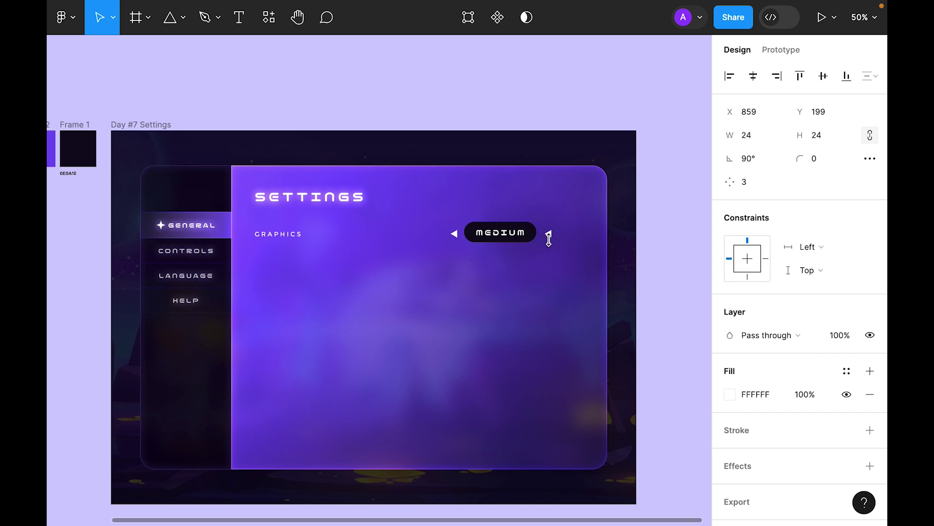
right_click(556, 244)
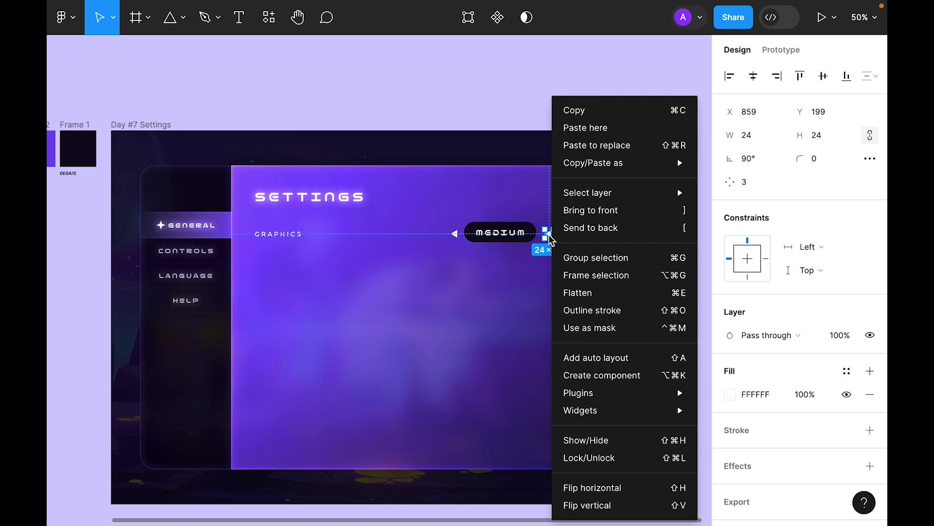
left_click(615, 486)
Wrap both arrows and the pill in a horizontal auto layout with 32 spacing and 0 padding.
left_click(517, 232, "shift")
left_click(455, 234, "shift")
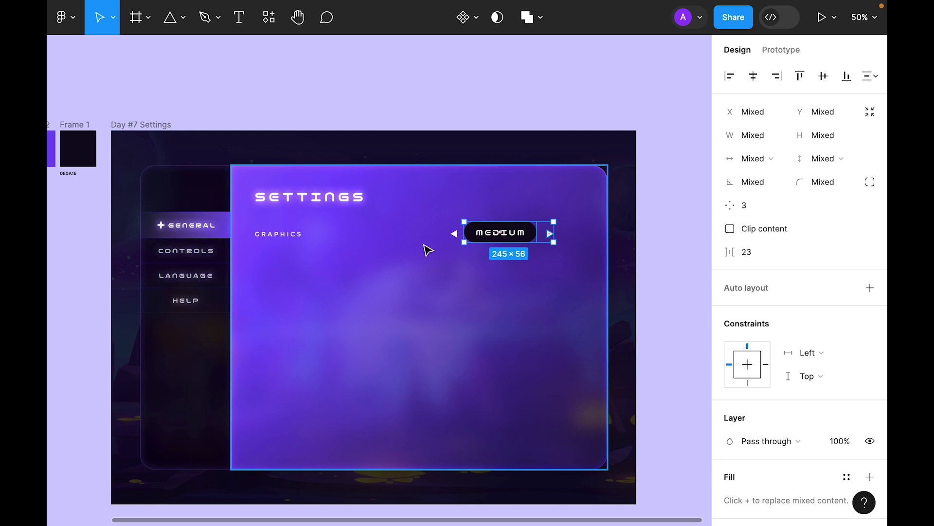
key("shift+a")
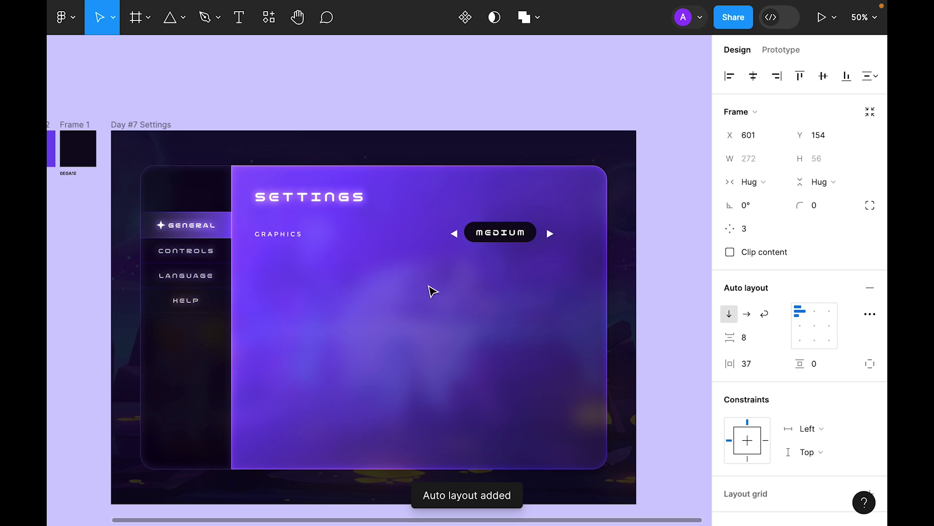
left_click(747, 314)
left_click(749, 338)
key("BackSpace")
type("32")
key("Return")
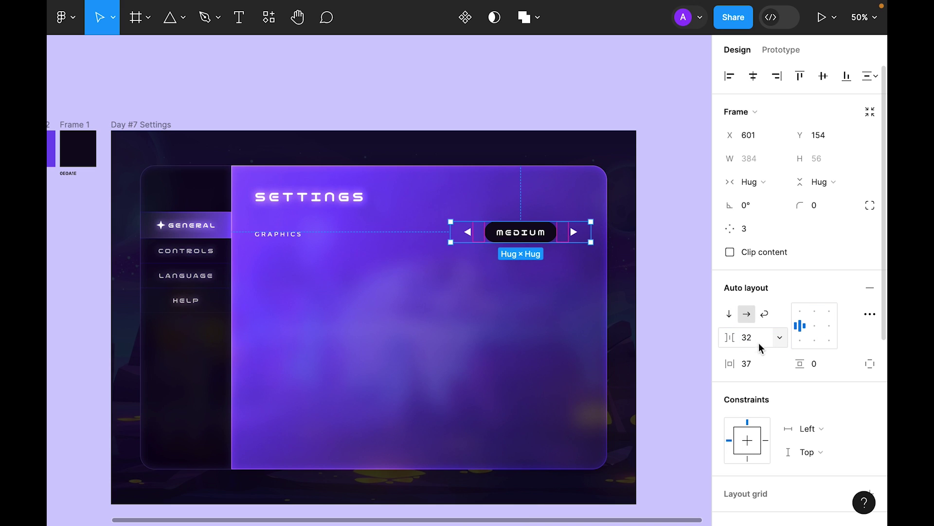
type("0")
key("Return")
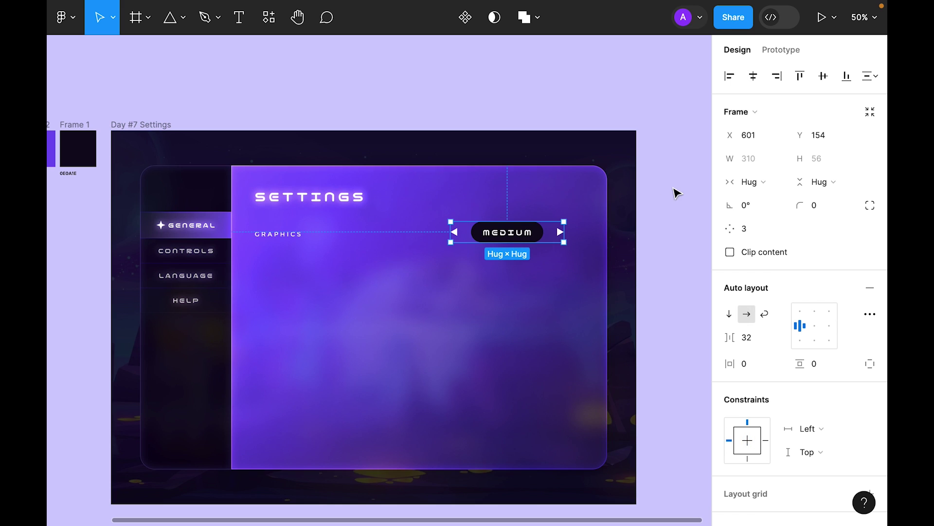
Wrap GRAPHICS and the arrow row in auto layout, centred horizontally in the panel.
left_click(287, 235, "shift")
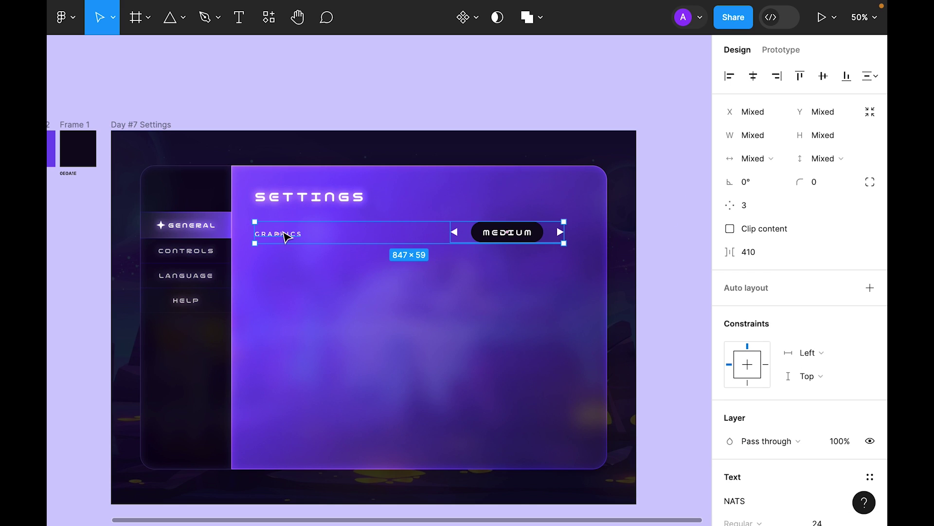
key("shift+a")
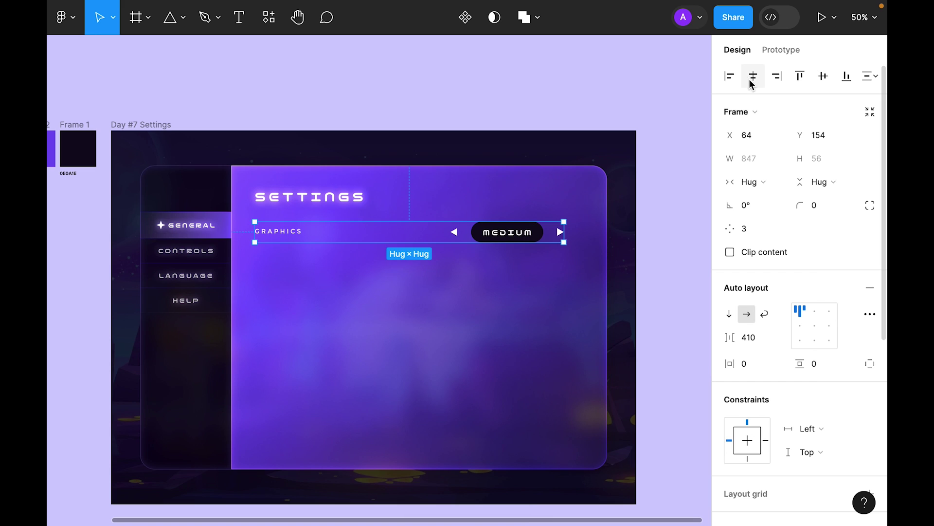
left_click(752, 79)
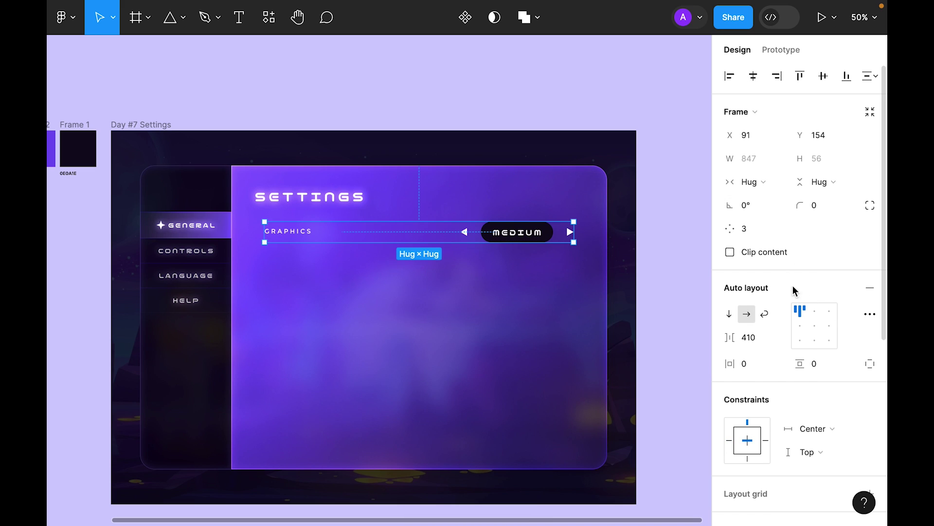
Give the row frame a white fill with 16 horizontal and vertical padding.
scroll(874, 310, "down", 6)
left_click(869, 281)
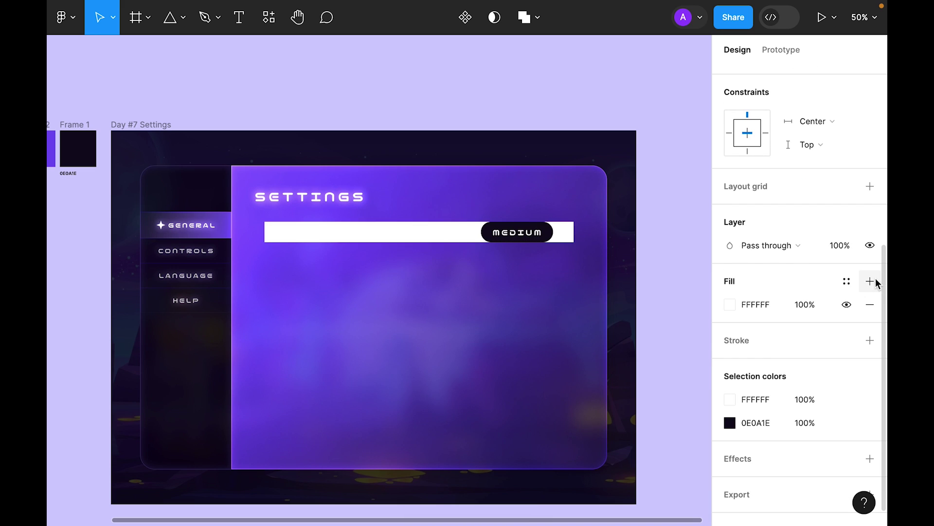
scroll(772, 307, "up", 6)
left_click(758, 364)
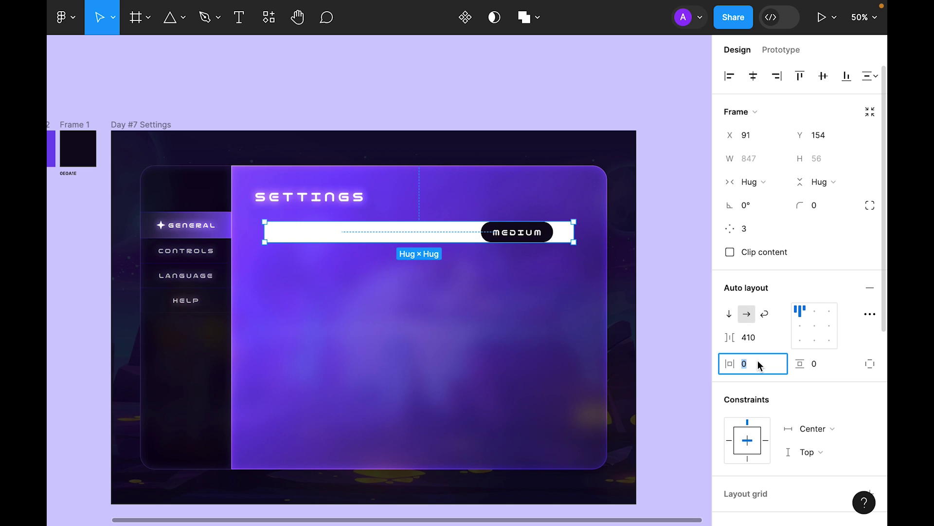
type("16")
key("Return")
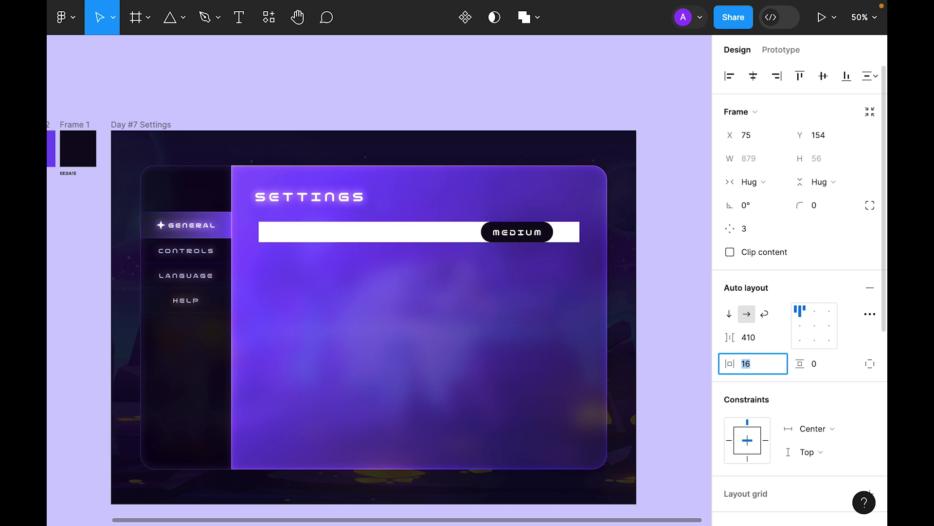
key("Tab")
type("16")
key("Return")
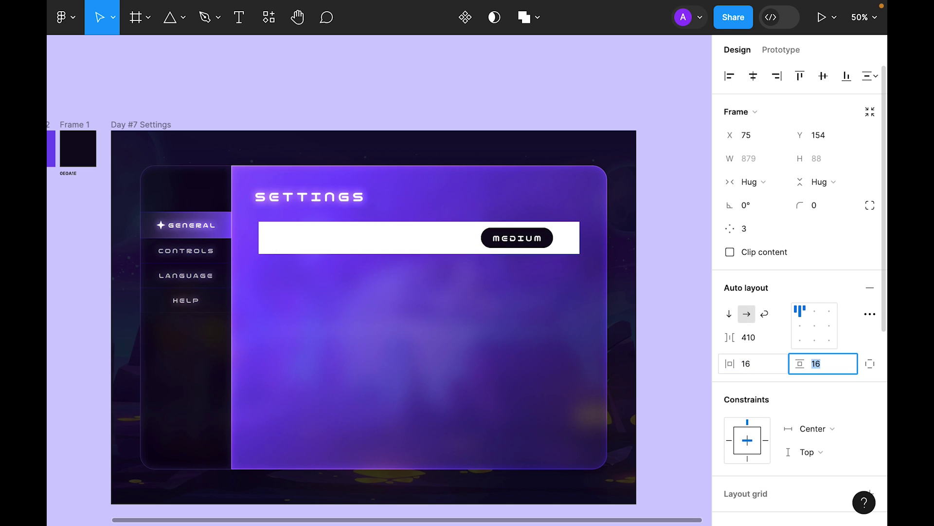
Set the row's corner radius to 8 and its white fill opacity to 25%.
key("Escape")
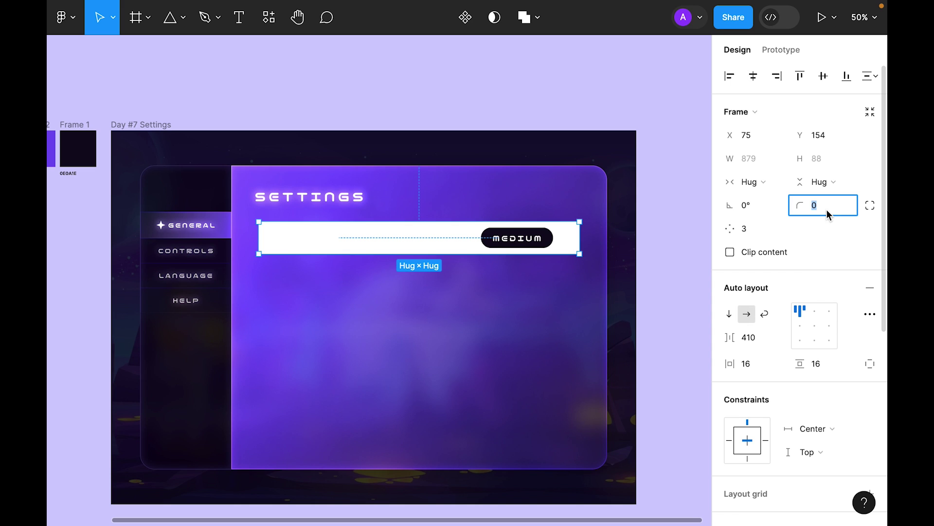
type("8")
key("Return")
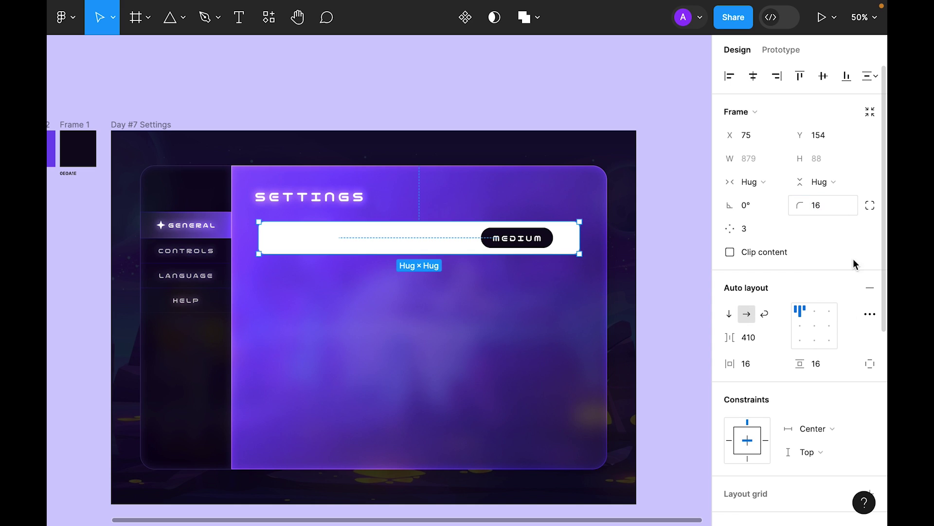
scroll(836, 346, "down", 6)
left_click(806, 281)
type("90")
key("Return")
key("shift+Down")
key("shift+Down")
key("shift+Down")
key("shift+Down")
key("shift+Down")
key("shift+Down")
key("shift+Down")
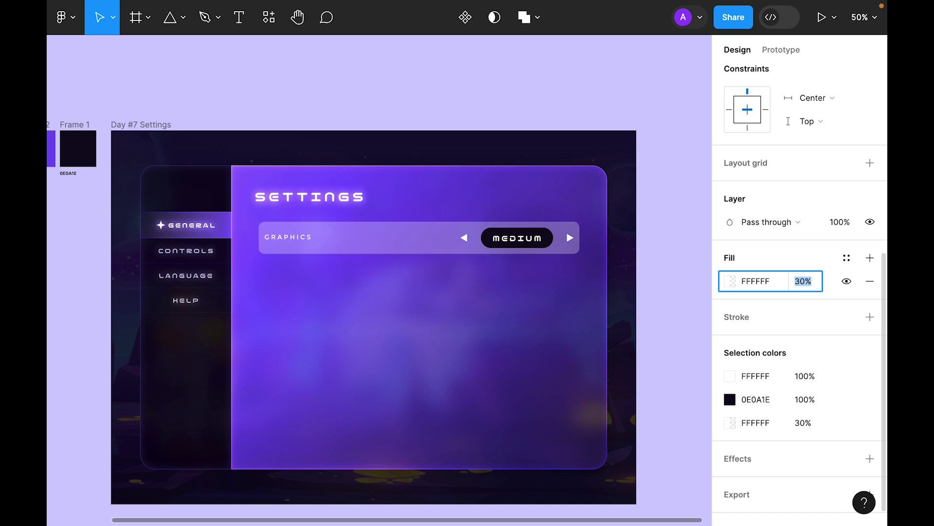
key("Up")
key("Up")
key("Up")
key("Up")
key("Up")
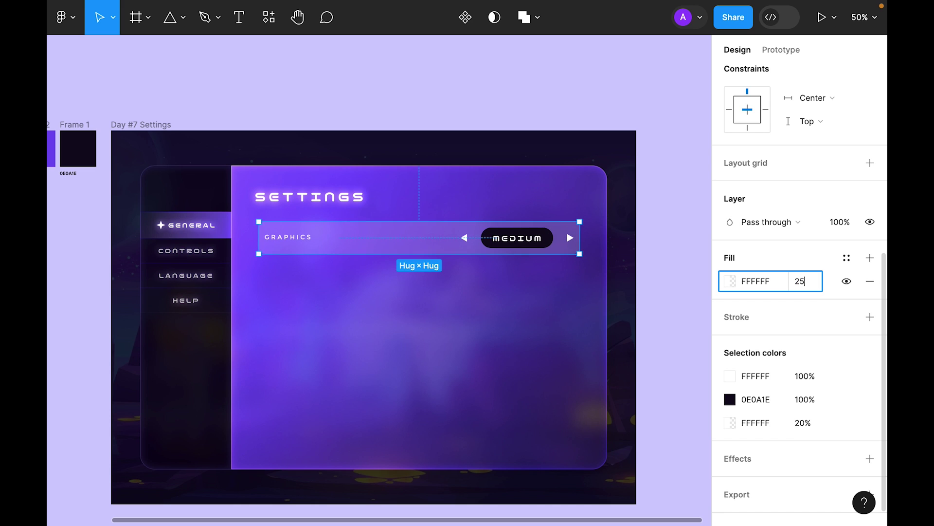
key("Return")
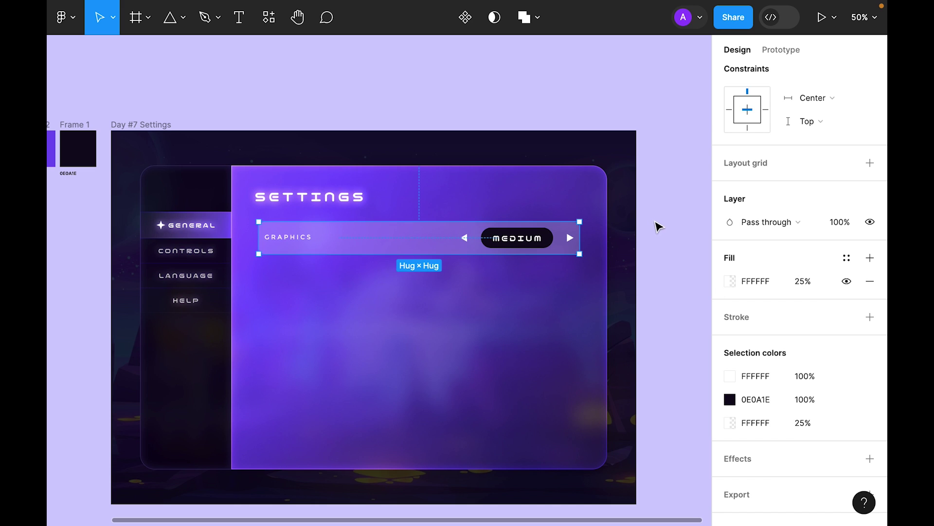
Increase the GRAPHICS bar's horizontal padding to 32.
left_click(658, 226)
left_click(507, 250)
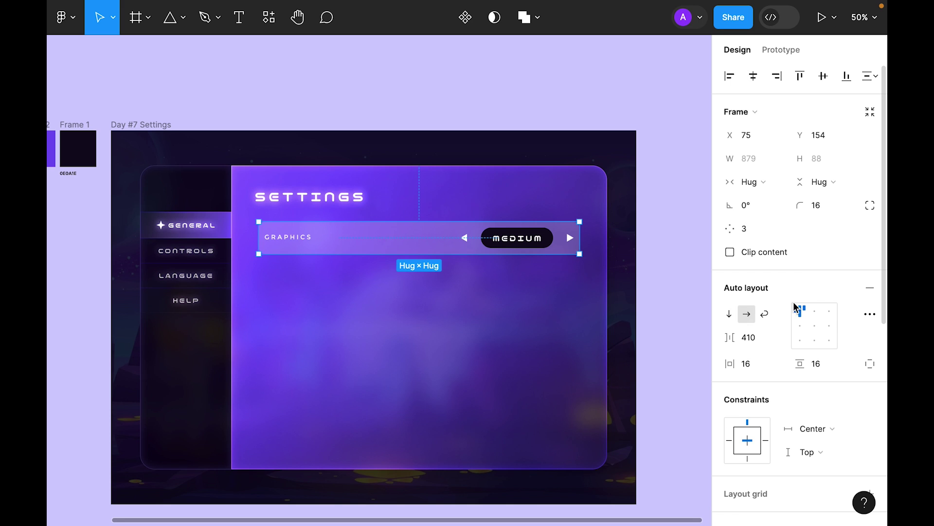
left_click(749, 364)
type("32")
key("Return")
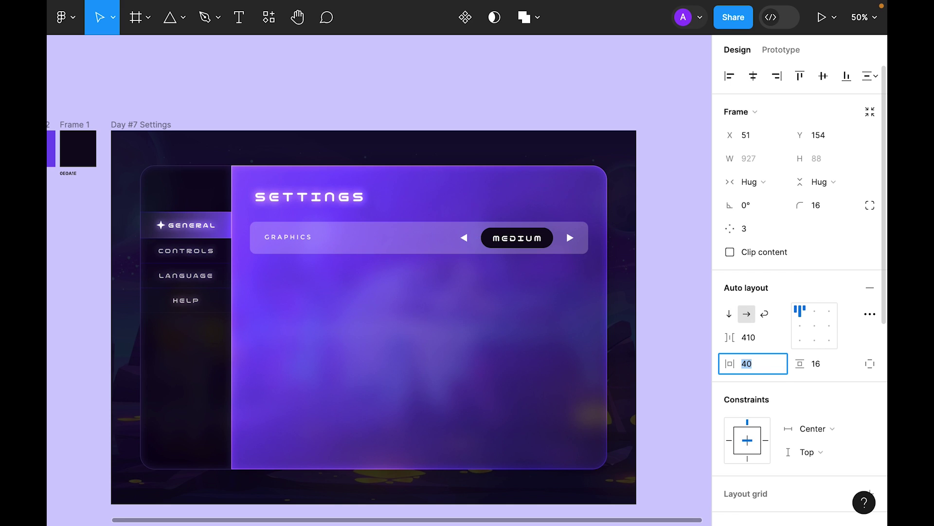
key("Escape")
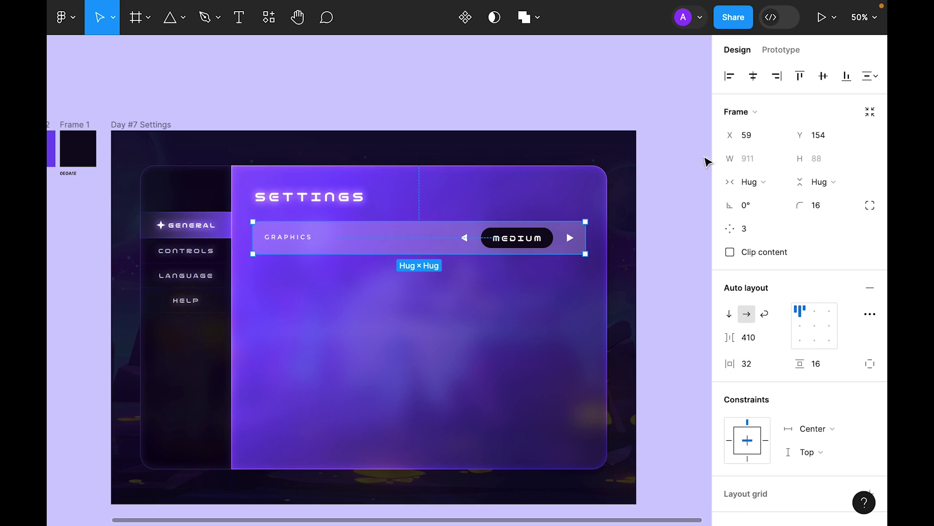
left_click(688, 220)
left_click(400, 250)
scroll(810, 281, "down", 5)
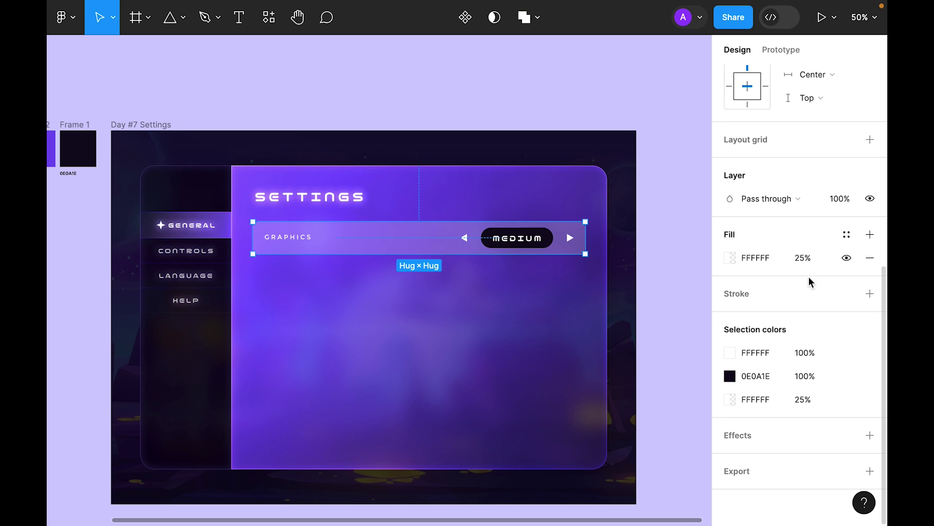
Add a white stroke to the GRAPHICS row at 50% opacity.
left_click(869, 293)
left_click(730, 317)
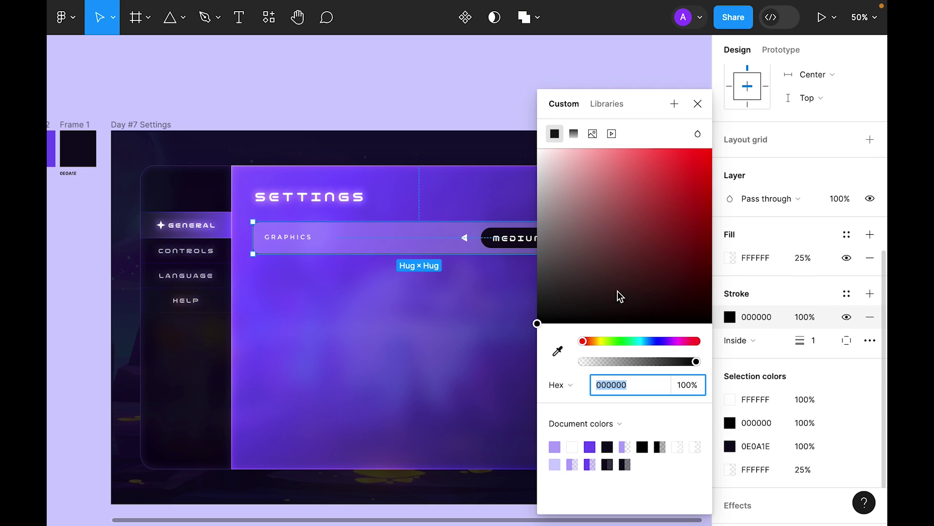
mouse_move(600, 214)
left_mouse_down()
mouse_move(564, 163)
mouse_move(568, 150)
mouse_move(430, 102)
left_mouse_up()
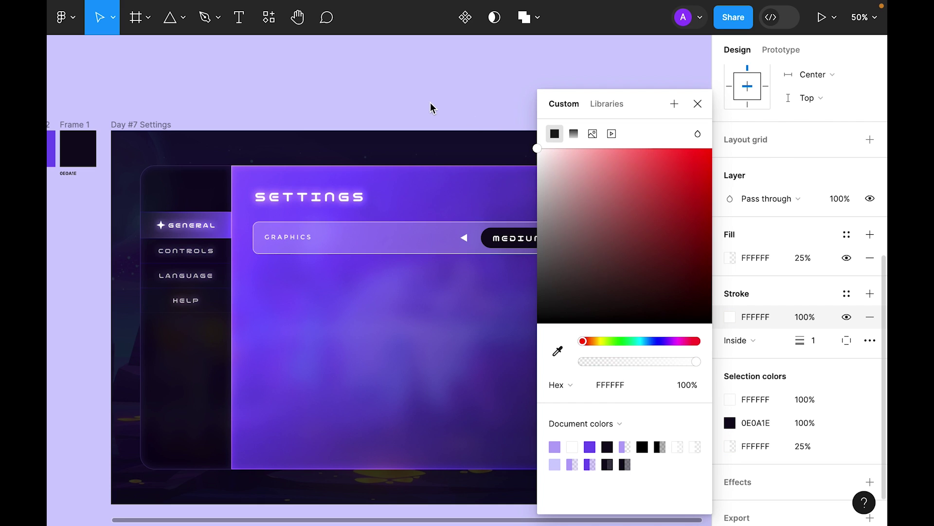
left_click(696, 132)
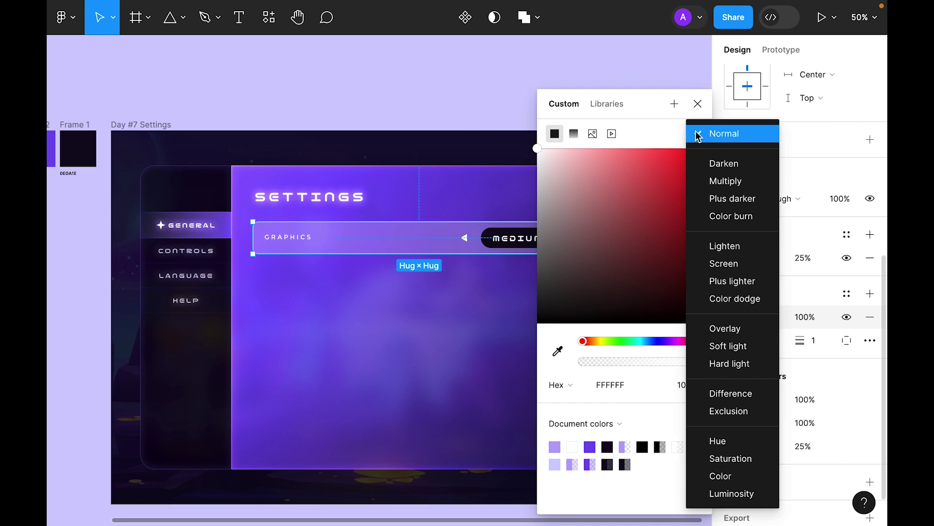
left_click(748, 329)
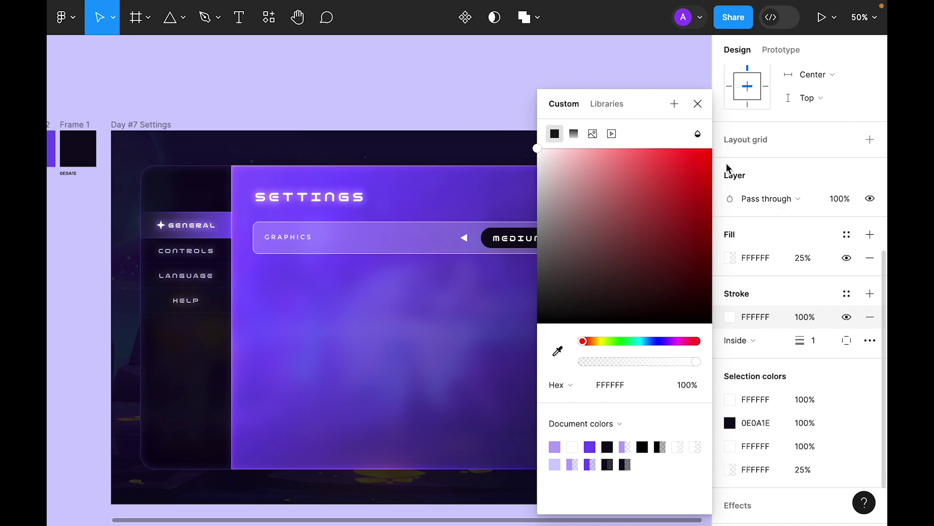
left_click(698, 104)
left_click(805, 317)
type("75")
key("Return")
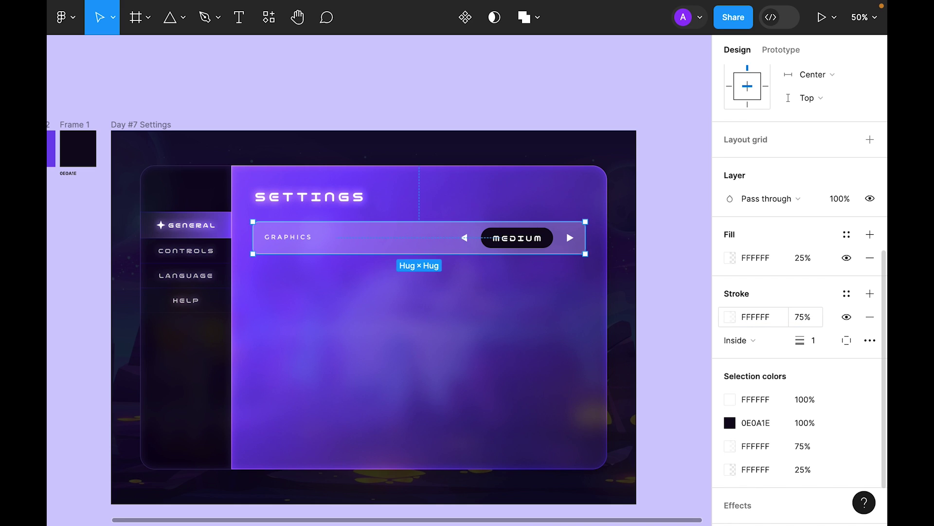
left_click(810, 319)
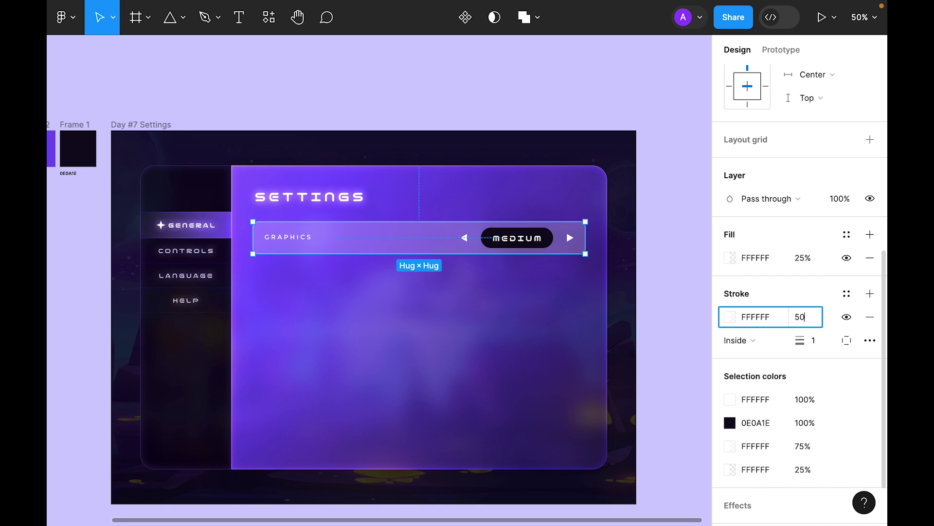
key("Return")
left_click(650, 129)
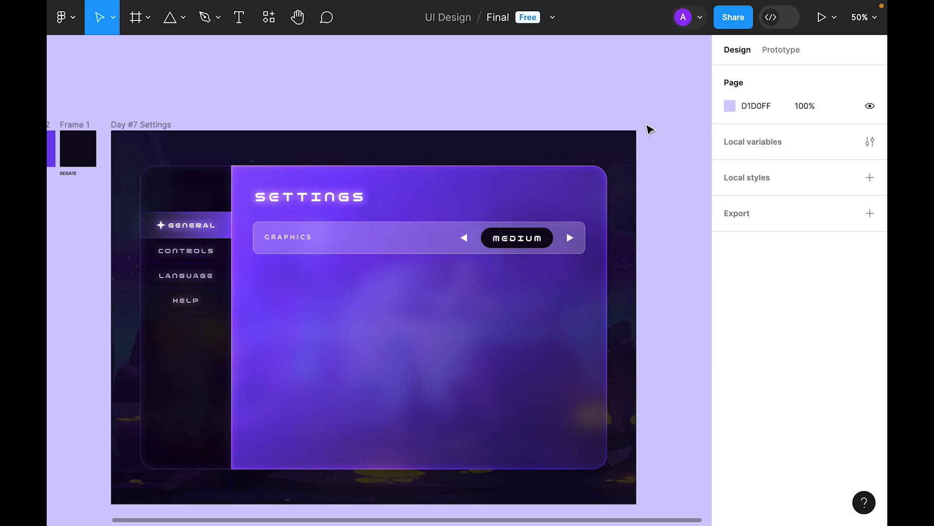
Add an effect to the GRAPHICS row and switch it to Inner shadow.
left_click(402, 249)
scroll(818, 327, "down", 8)
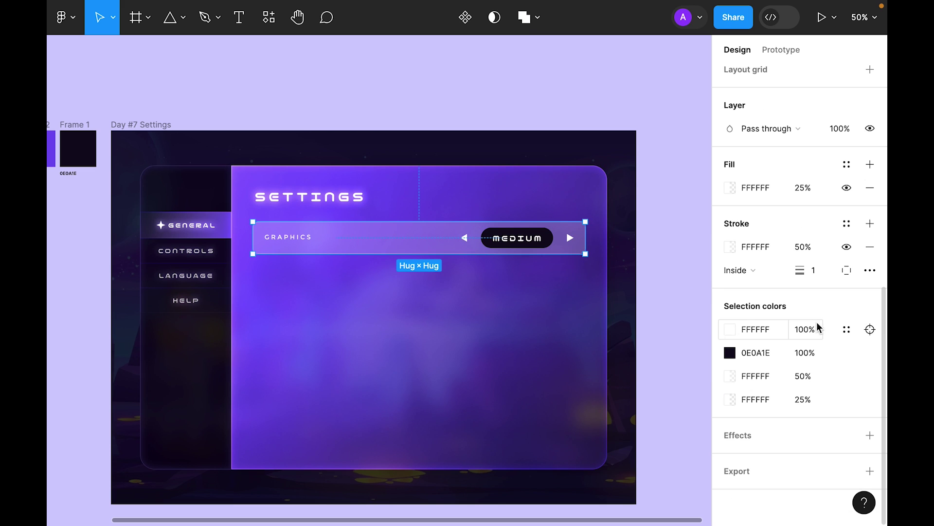
left_click(871, 435)
left_click(792, 459)
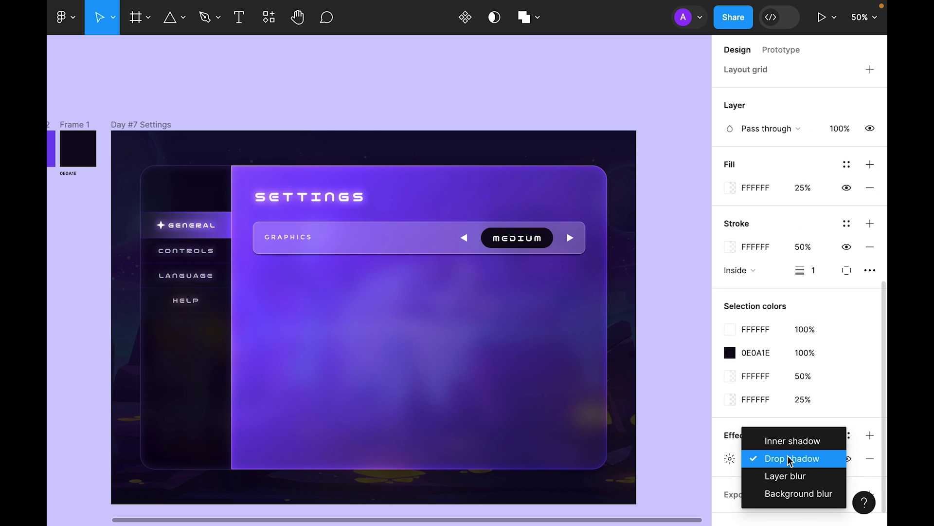
left_click(792, 440)
left_click(730, 457)
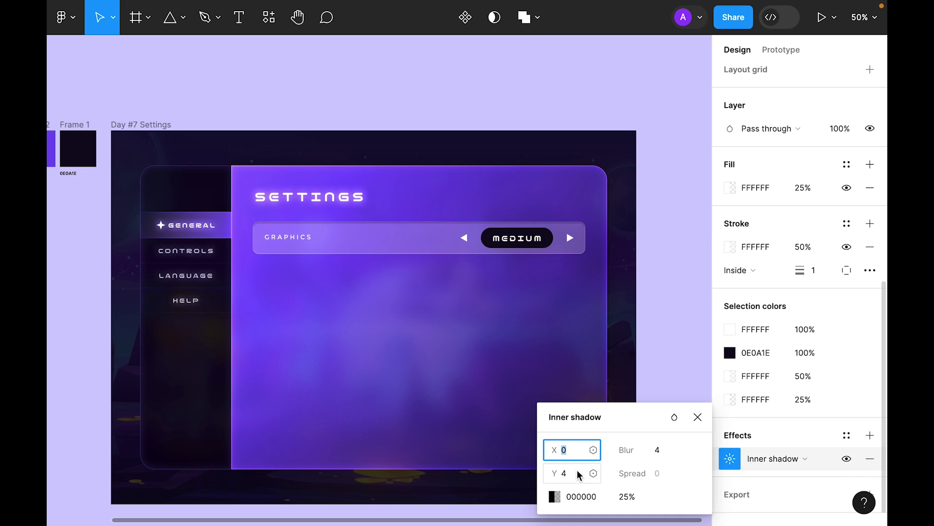
Set the inner shadow to white FFFFFF with blur 10 and Y 5, and choose its blend mode.
left_click(555, 497)
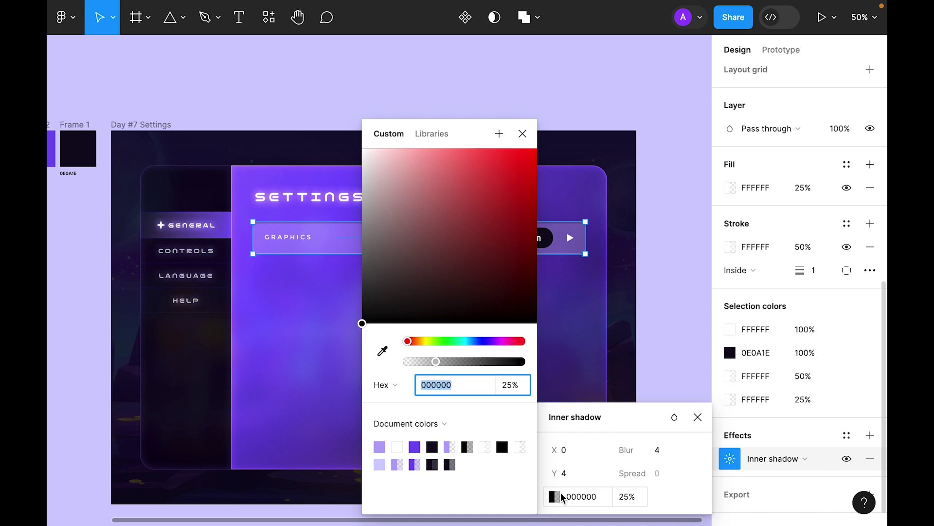
type("FFFFFF")
key("Return")
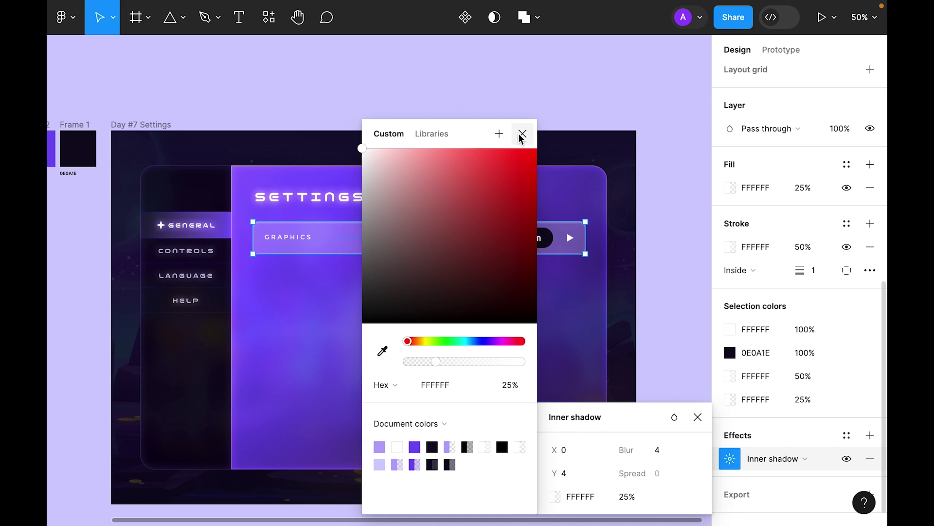
left_click(523, 133)
left_click(664, 450)
type("10")
left_click(574, 475)
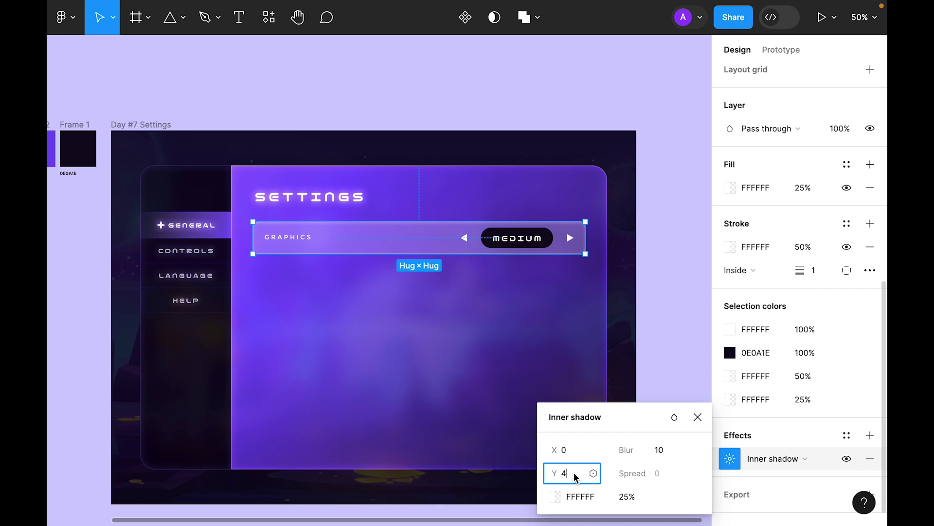
key("Return")
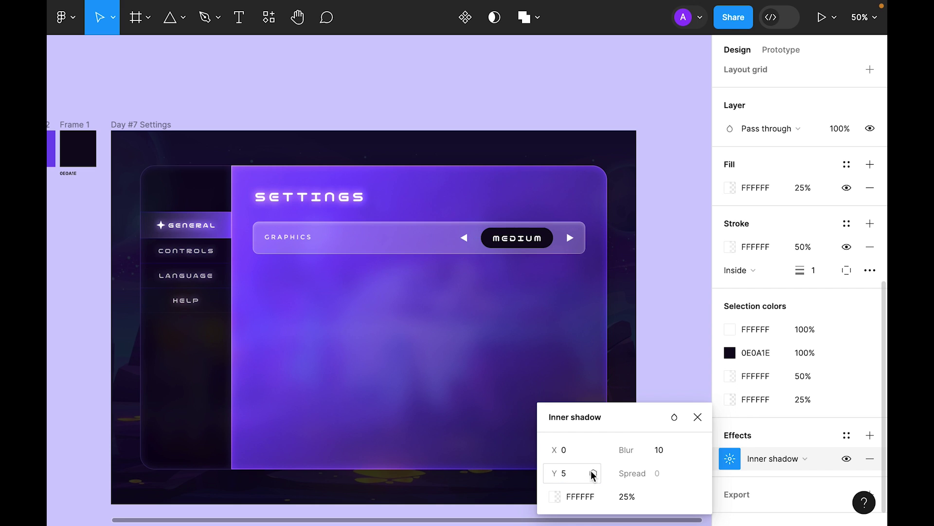
left_click(674, 417)
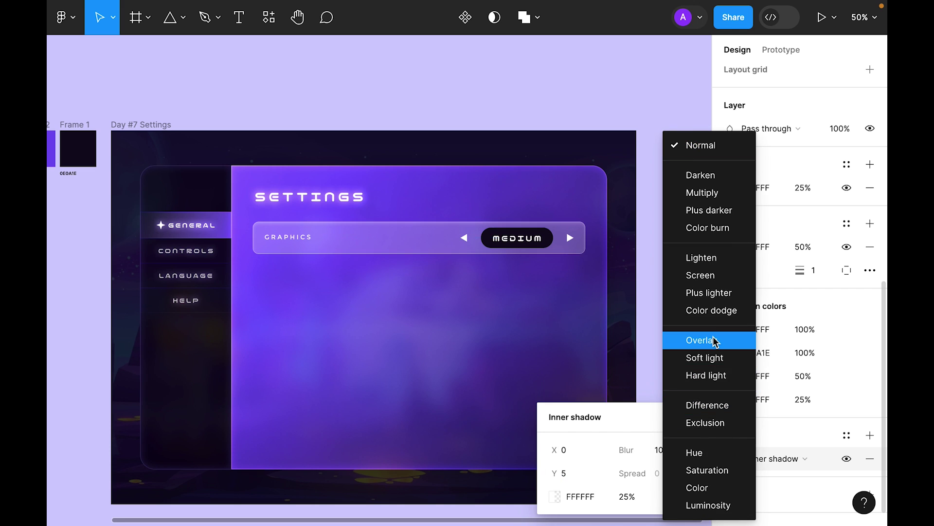
left_click(719, 341)
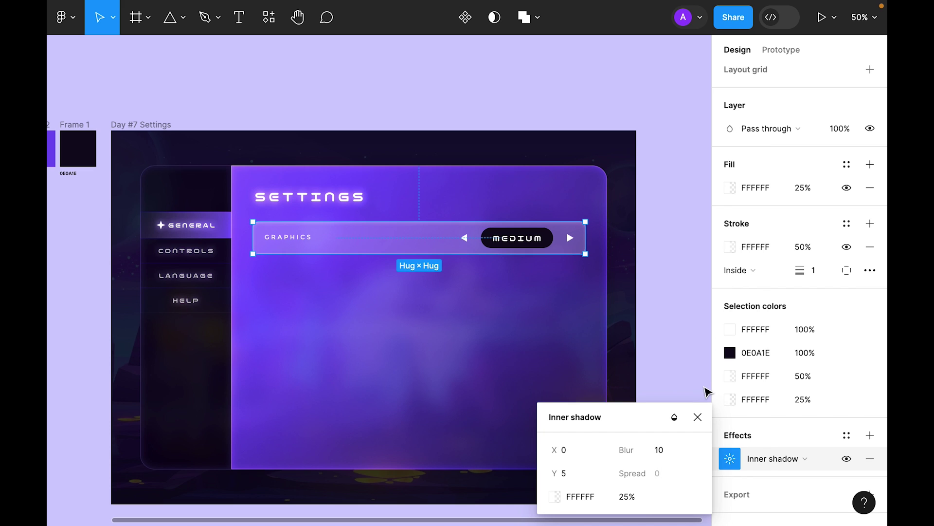
Lower the MEDIUM pill's dark fill opacity to 70%.
left_click(698, 416)
scroll(473, 247, "up", 5)
left_click(524, 245)
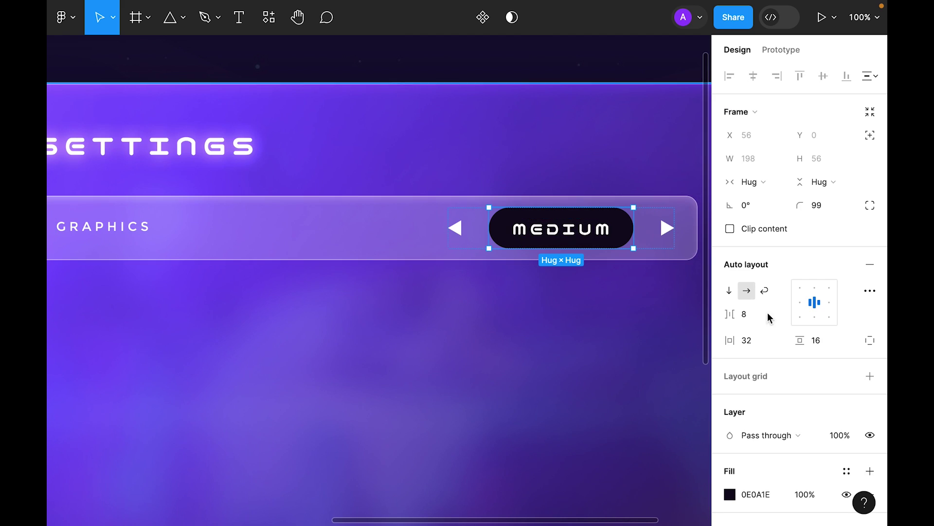
scroll(845, 336, "down", 3)
left_click(817, 282)
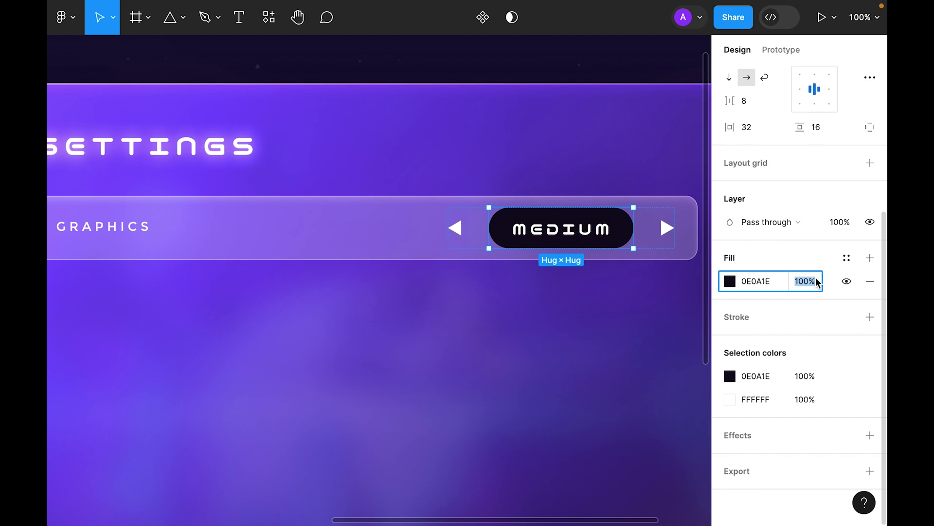
type("75")
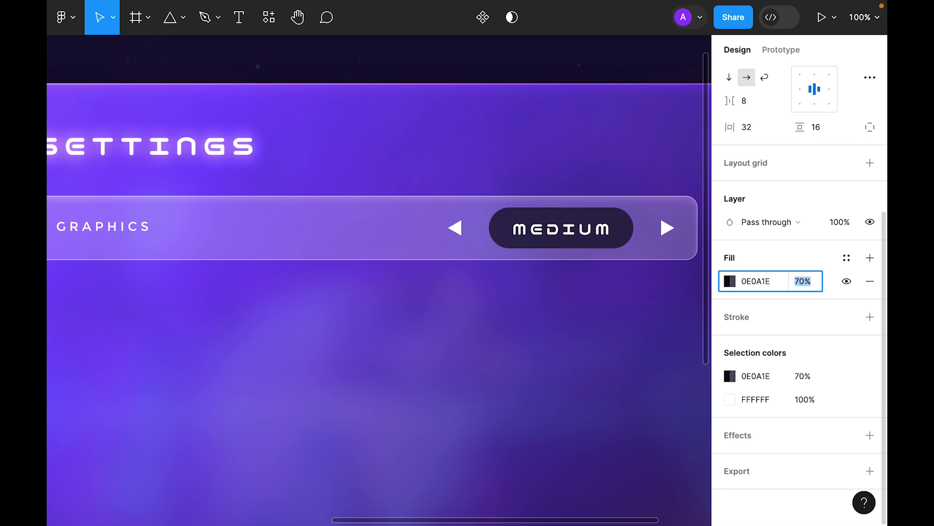
key("Return")
Add a drop shadow effect to the MEDIUM text.
double_click(603, 236)
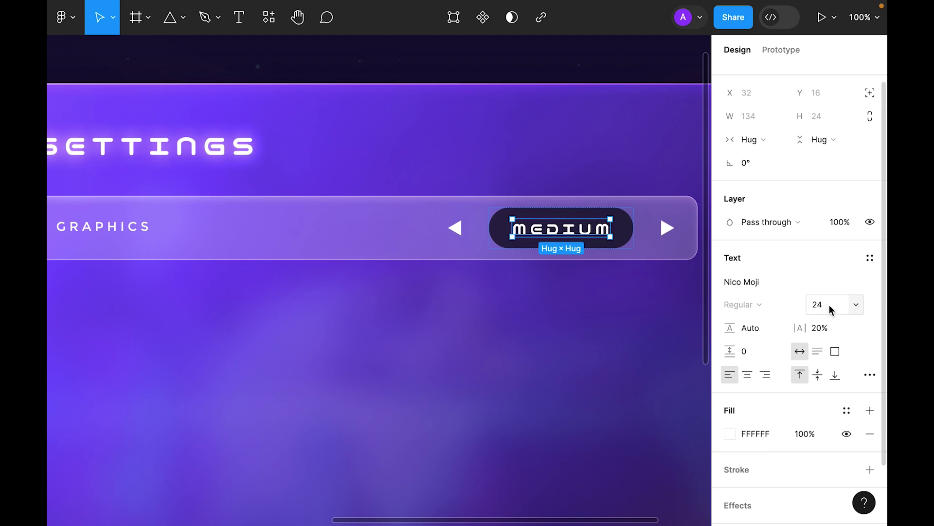
scroll(843, 302, "down", 2)
left_click(870, 434)
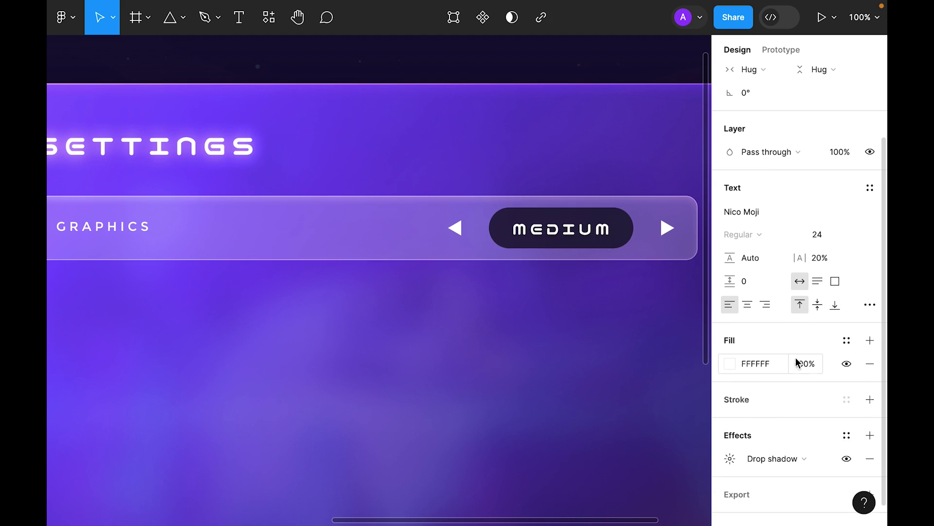
scroll(743, 454, "down", 1)
left_click(730, 435)
Set the MEDIUM drop shadow's Y offset to 0 and blur to 10.
left_click(582, 478)
type("0")
left_click(663, 452)
type("20")
key("shift+Down")
key("ctrl+minus")
Make the glow 100% opaque in the SETTINGS title's purple AA7EFF.
left_click(628, 496)
type("100")
left_click(555, 496)
left_click(381, 350)
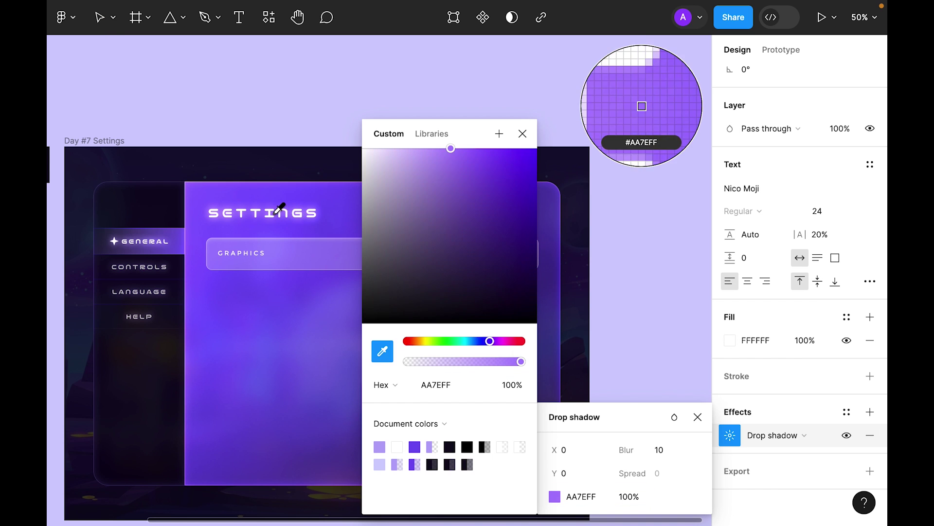
left_click(641, 110)
left_click(657, 309)
scroll(553, 324, "down", 2)
scroll(553, 323, "left", 3)
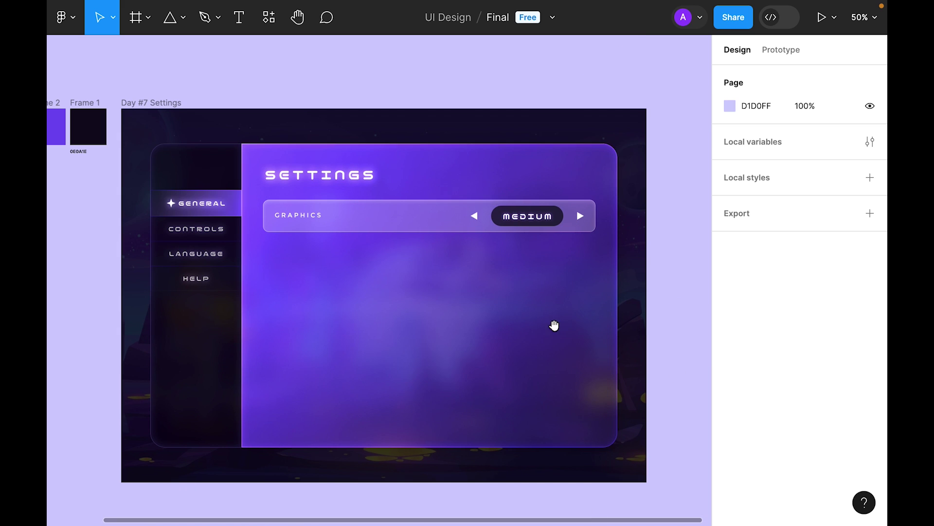
Set the arrows-and-MEDIUM group's item spacing to 16.
left_click(513, 225)
left_click(514, 224)
left_click(514, 224)
left_click(752, 336)
type("8")
key("Return")
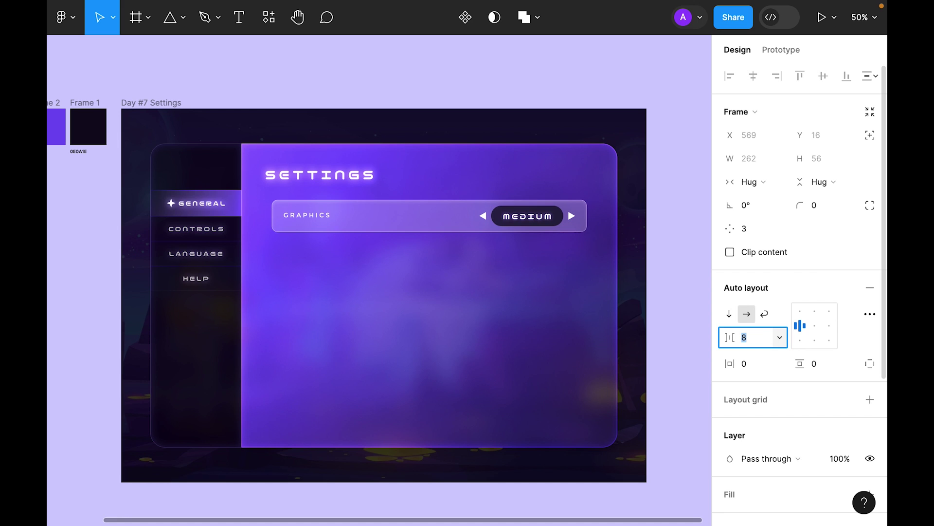
type("16")
key("Return")
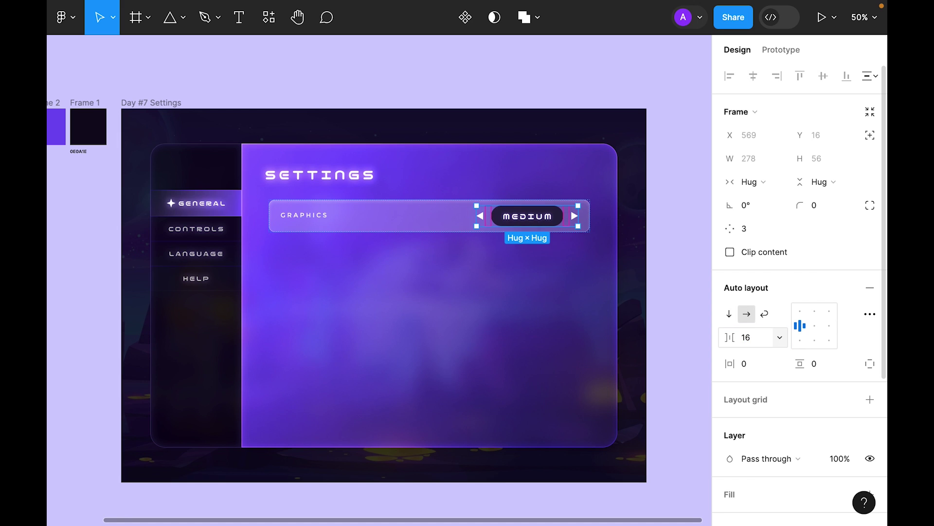
Dim both arrow icons to 70% fill opacity.
left_click(690, 207)
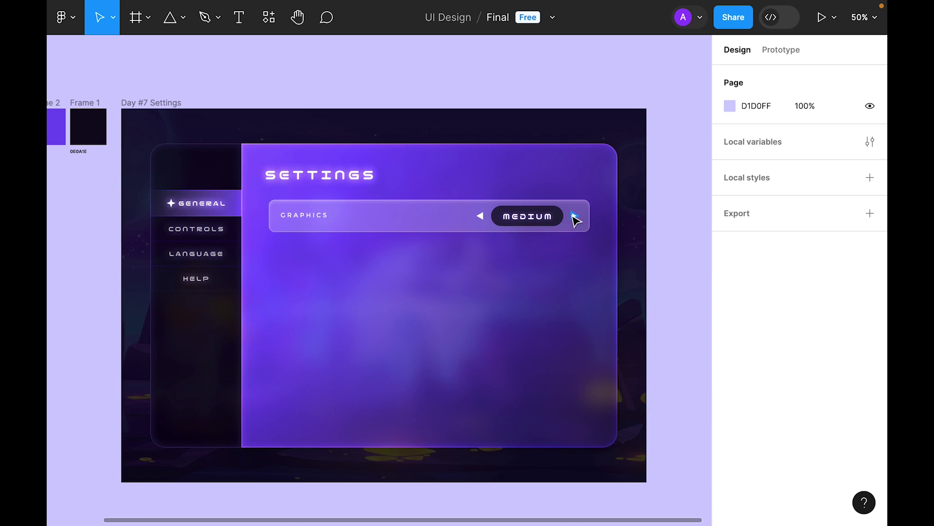
left_click(574, 215)
left_click(481, 218, "shift")
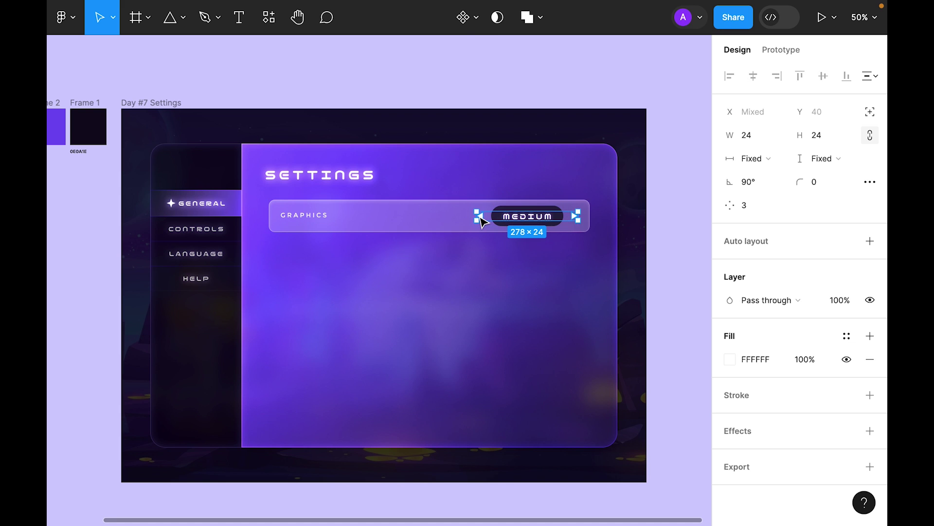
left_click(811, 363)
type("70")
key("Return")
left_click(673, 155)
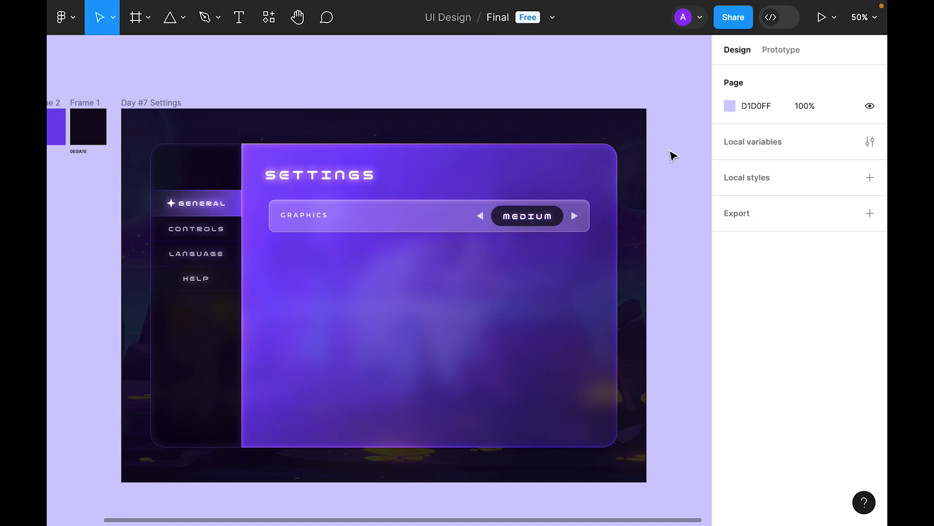
left_click(384, 229)
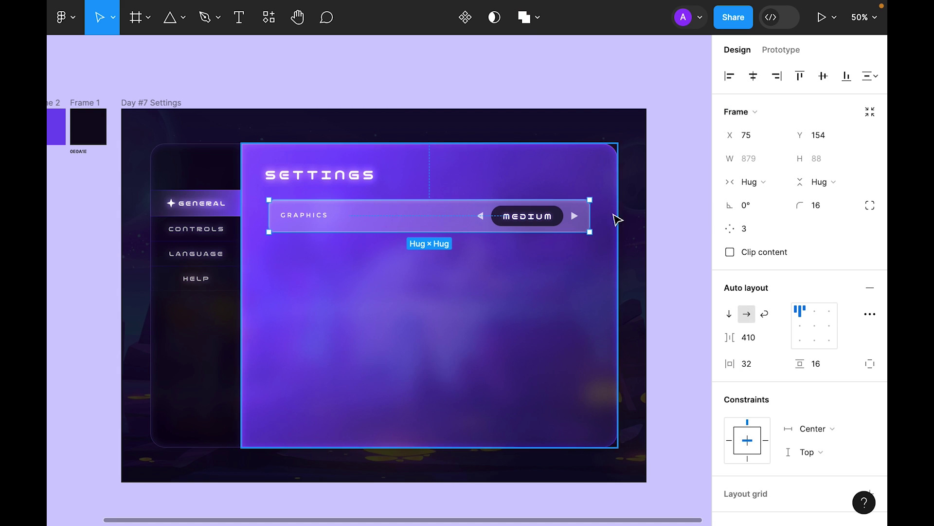
Fix the GRAPHICS row width at 879 and duplicate it into six stacked rows.
left_click(762, 182)
left_click(769, 168)
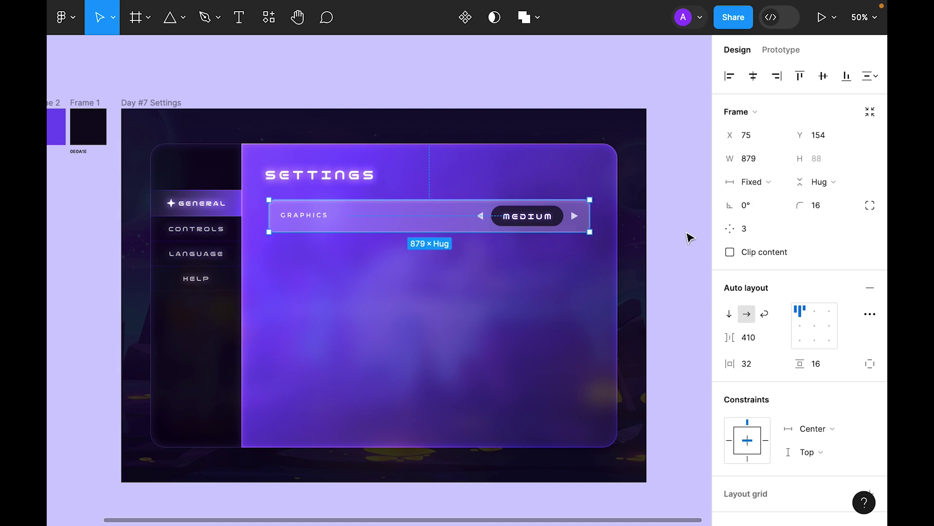
key("ctrl+d")
left_click_drag(360, 226, 365, 262)
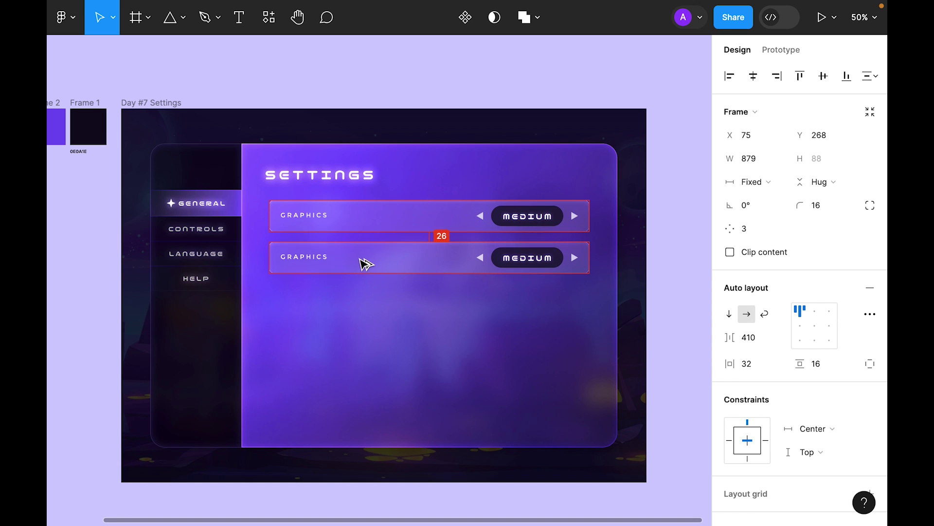
key("alt")
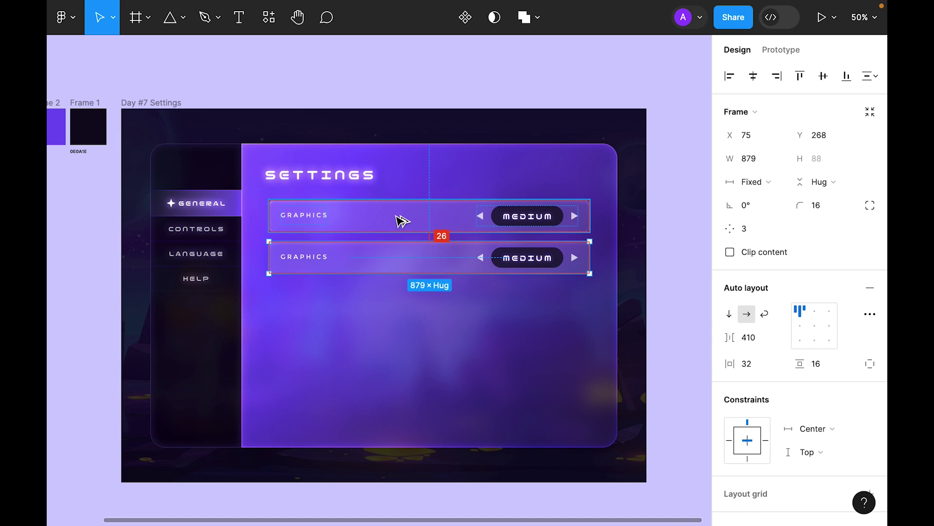
key("Up")
key("Up")
key("Up")
key("Up")
key("Up")
key("Up")
key("Up")
key("Up")
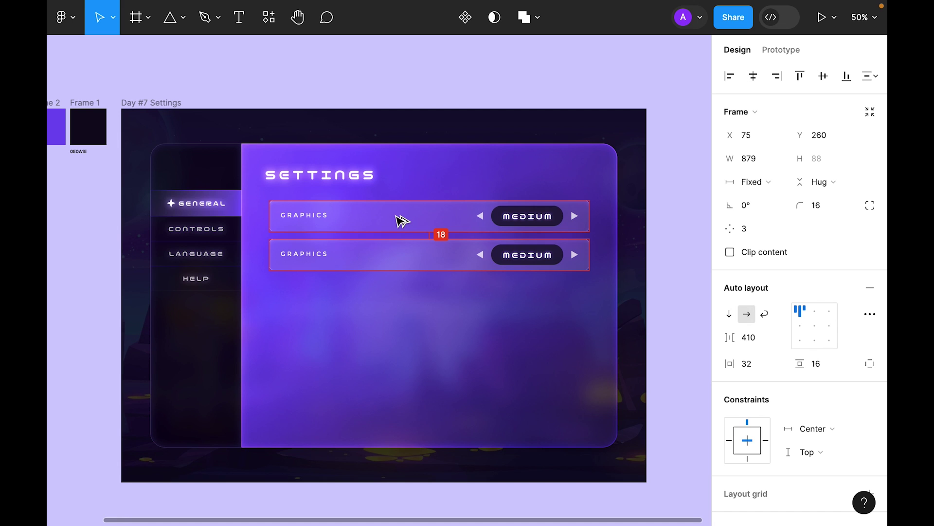
key("Down")
key("Down")
key("Down")
key("Down")
key("Down")
key("Down")
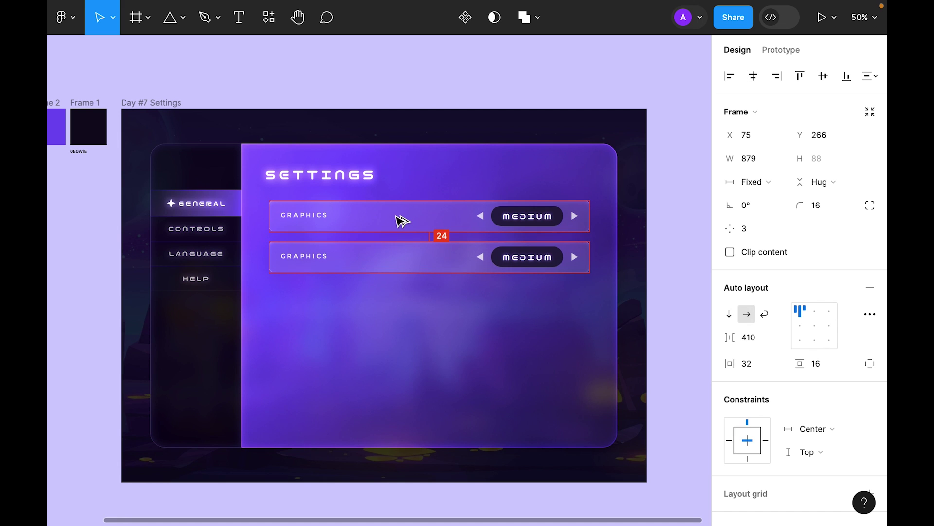
key("ctrl+d")
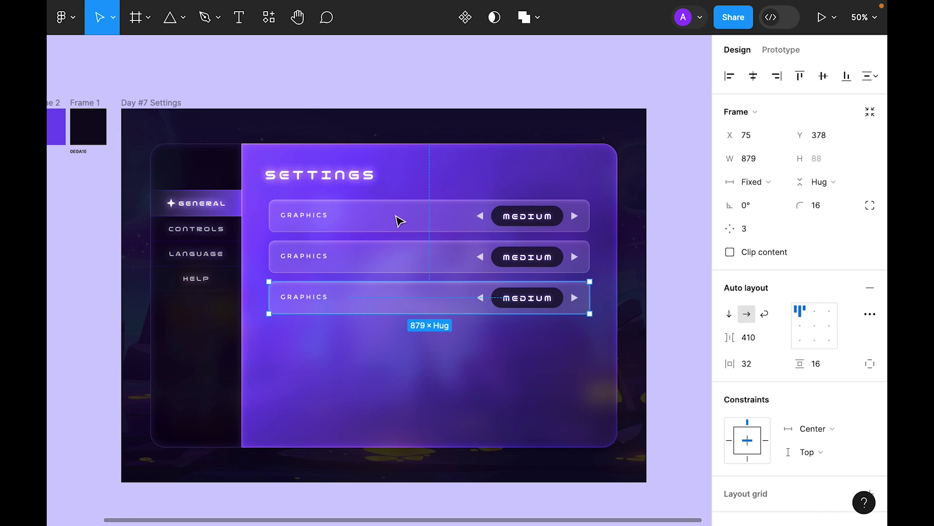
key("ctrl+d")
key("ctrl+d")
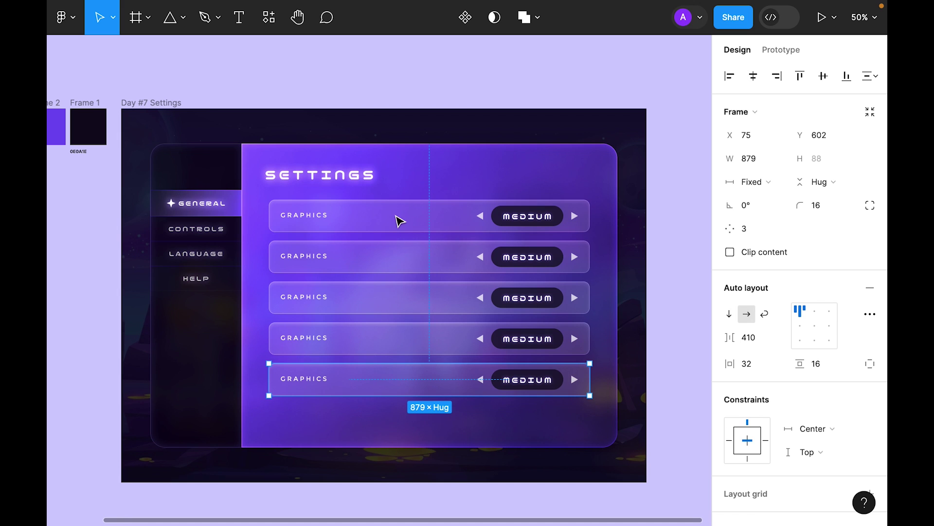
key("ctrl+d")
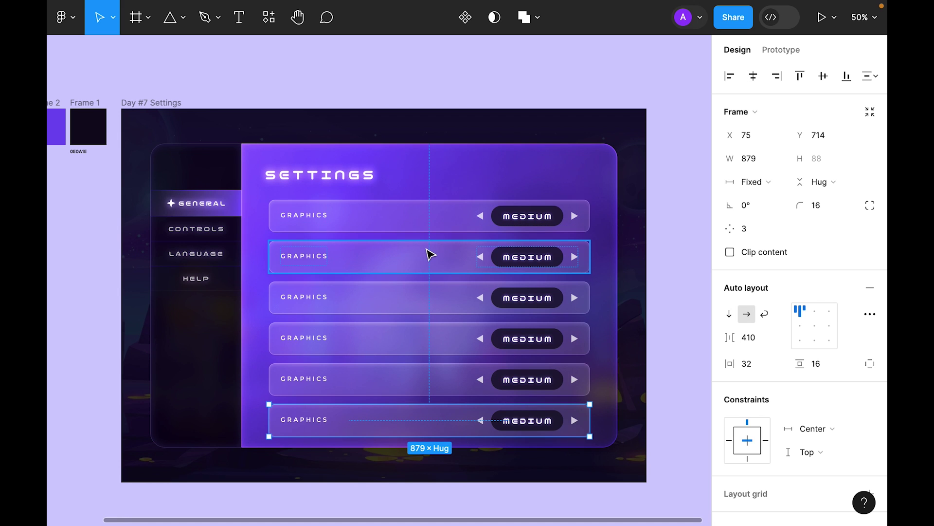
Select all six rows and set the spacing between them to 16.
left_click(431, 214)
left_click(433, 258, "shift")
left_click(408, 308, "shift")
left_click(407, 352, "shift")
left_click(412, 388, "shift")
left_click(405, 428, "shift")
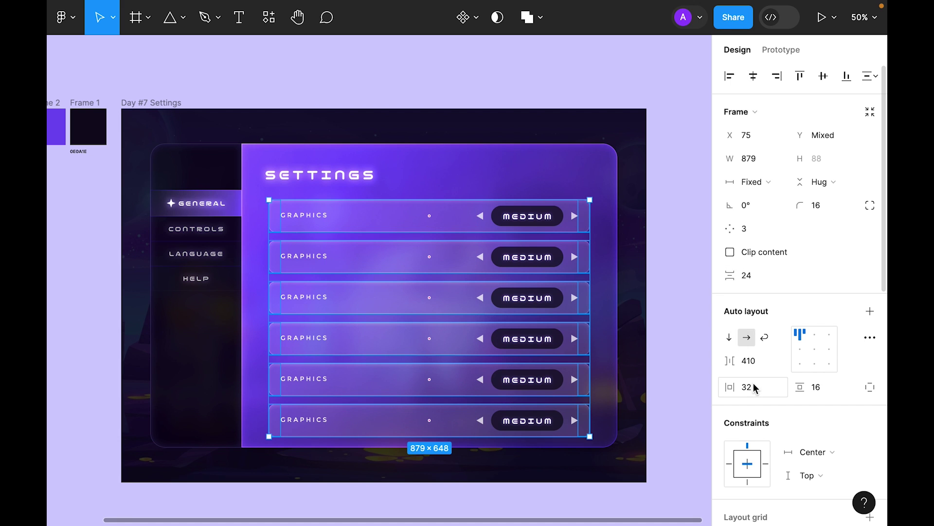
left_click(758, 278)
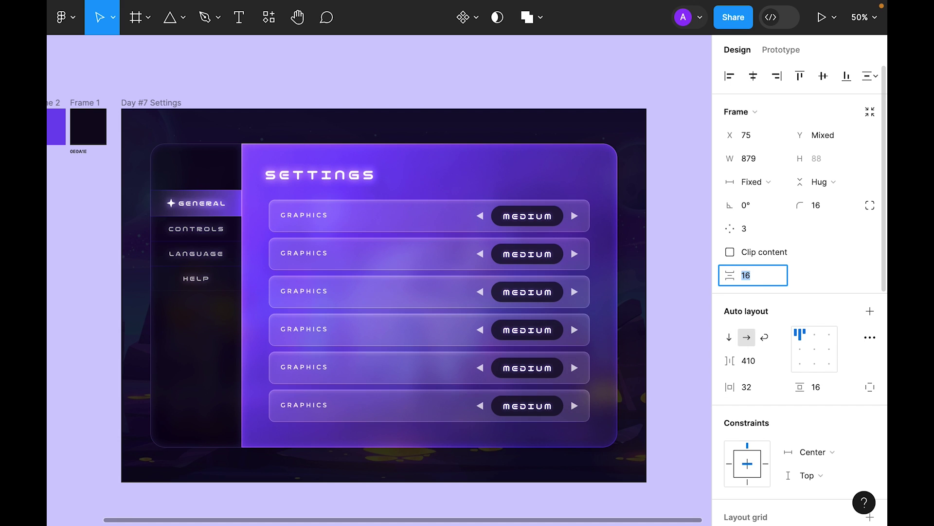
type("16")
key("Return")
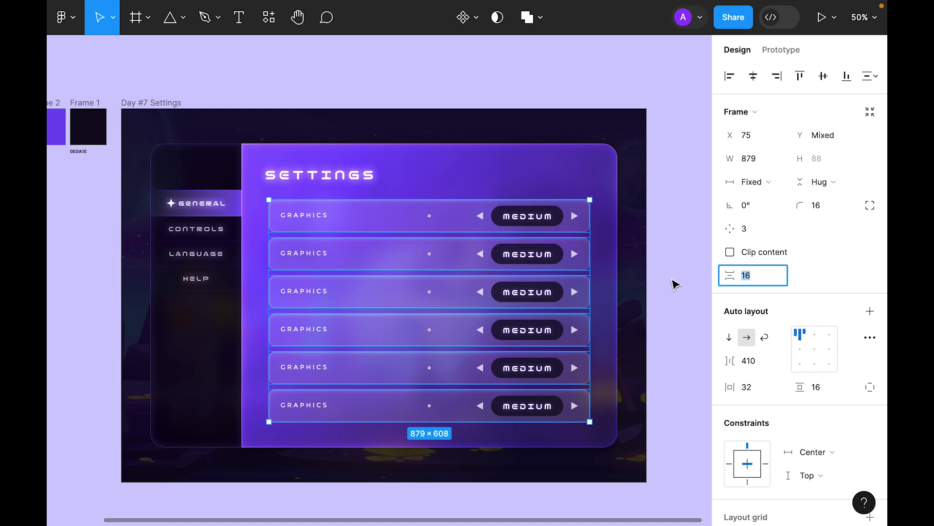
left_click(666, 254)
Rename the second row's label to DISPLAY RESOLUTIONS.
scroll(486, 244, "down", 1)
left_click(311, 240, "ctrl")
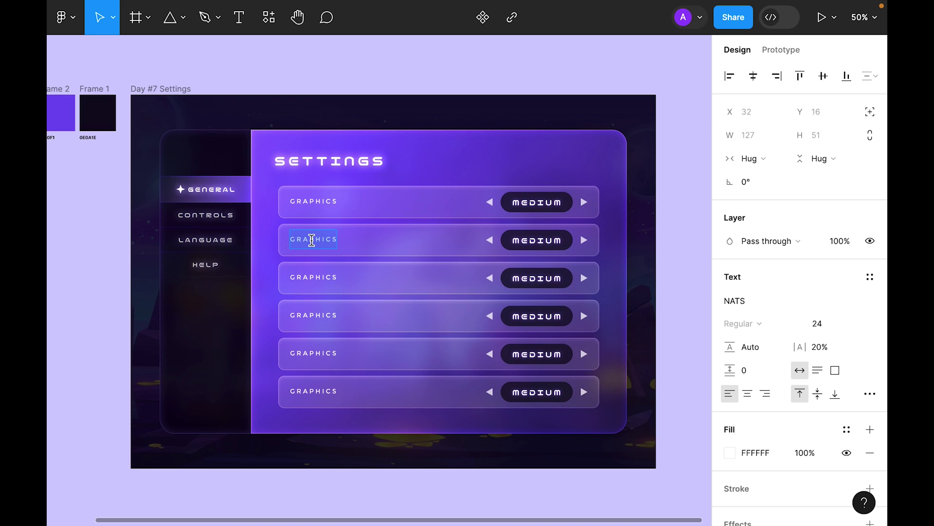
type("DISPLAY RESOLUTIONS")
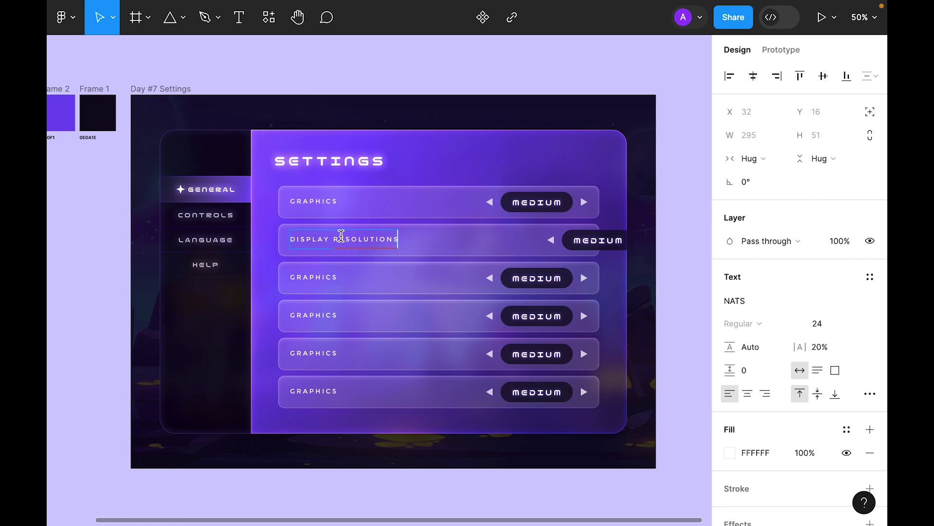
key("Escape")
key("Escape")
Set the DISPLAY RESOLUTIONS row spacing to auto and give its selector group a fixed width.
left_click(417, 240)
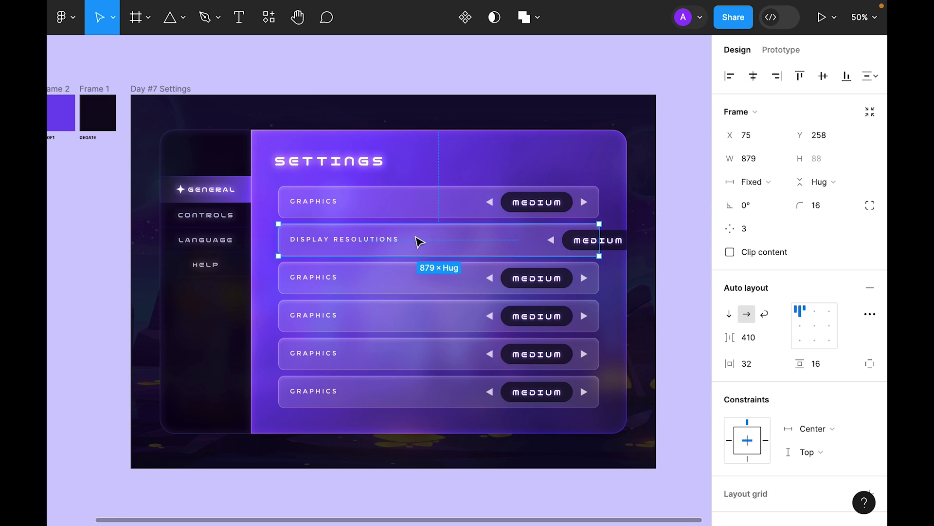
left_click(757, 337)
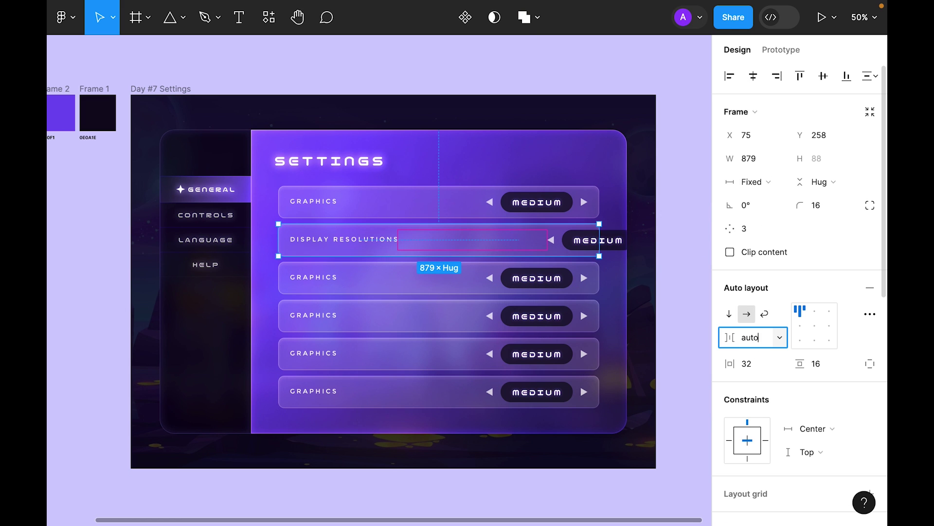
type("auto")
key("Return")
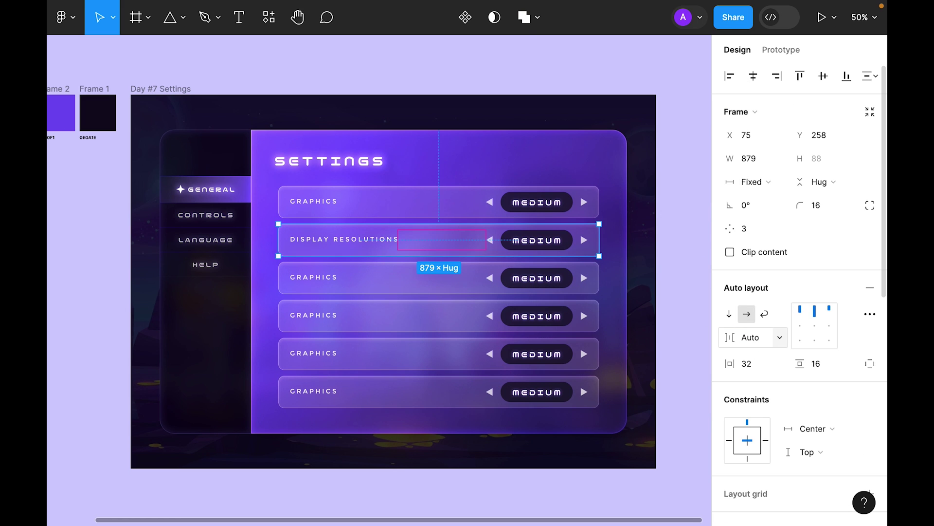
left_click(537, 242)
left_click(764, 183)
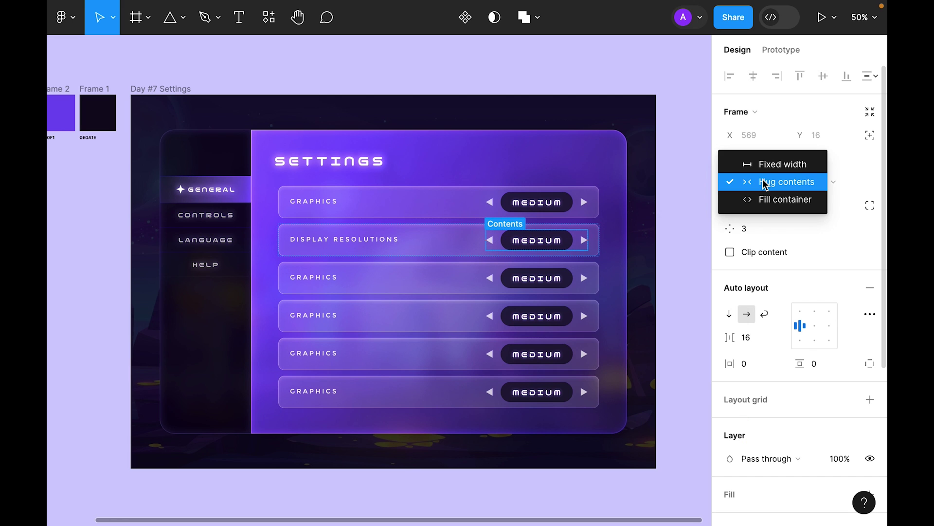
left_click(759, 164)
Fix the MEDIUM pill's width at 198 and change its value to HD.
left_click(552, 243)
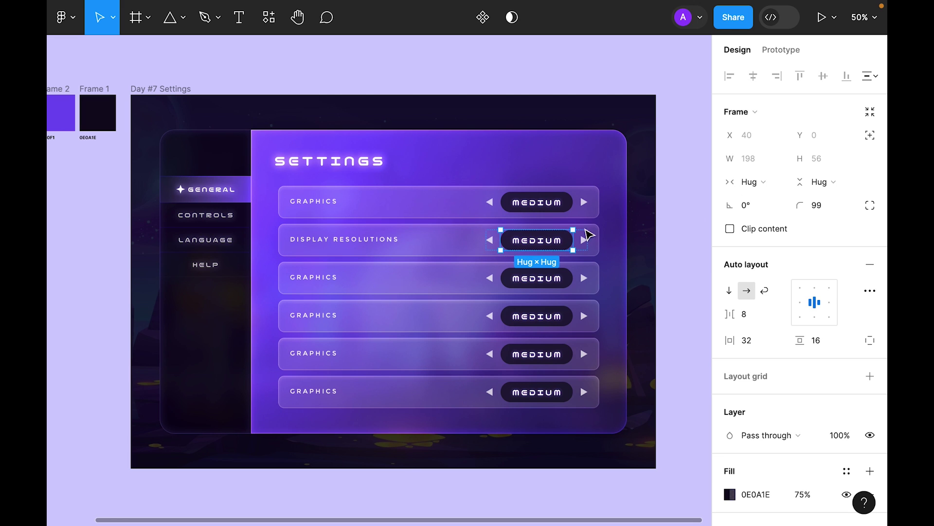
left_click(764, 183)
left_click(776, 164)
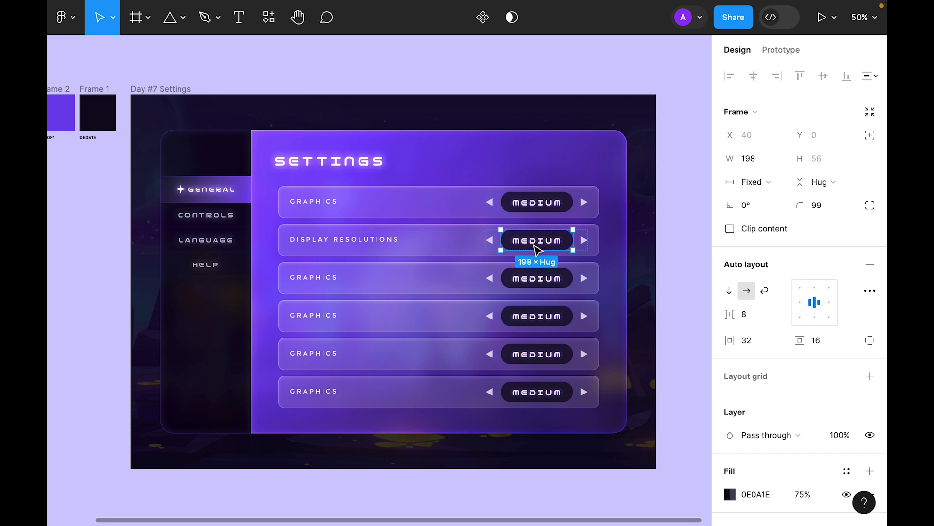
left_click(535, 245)
double_click(538, 240)
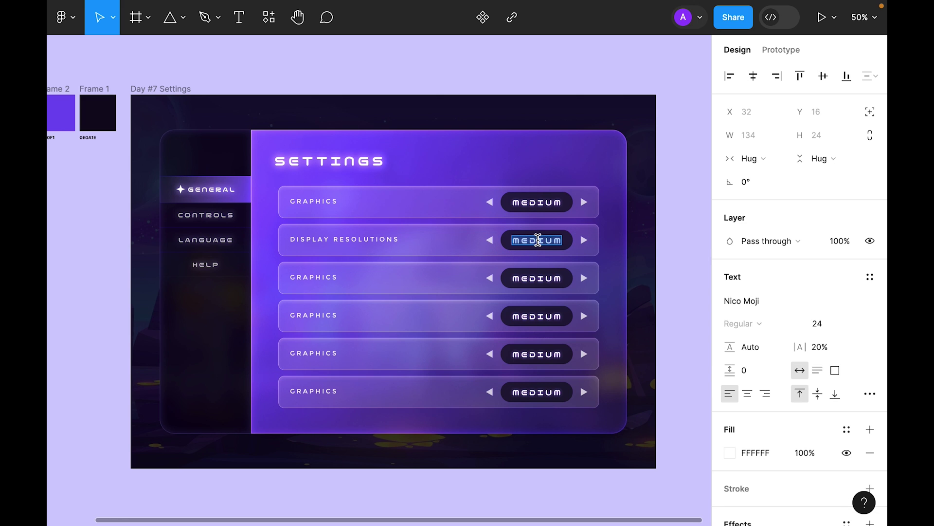
type("HD")
key("Escape")
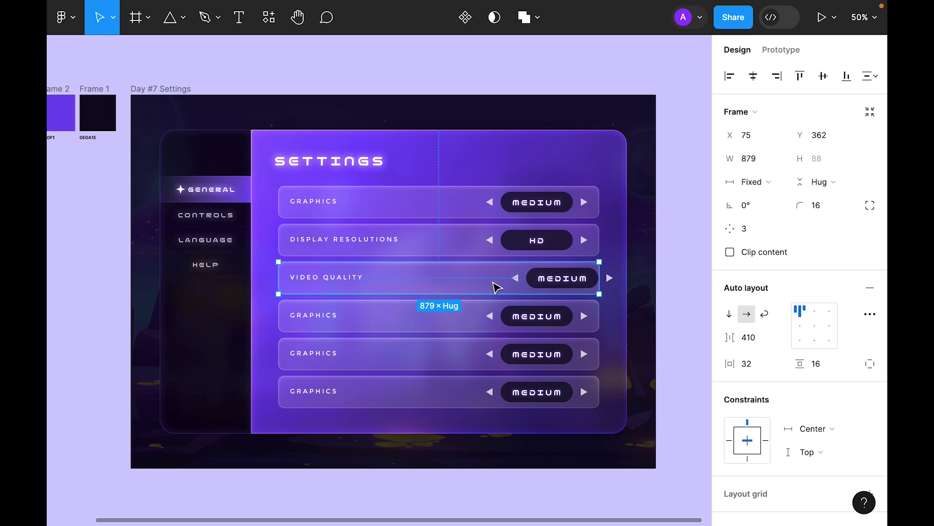
Fix the third row's pill width and delete the selectors from rows four to six.
left_click(538, 280)
left_click(752, 181)
left_click(752, 161)
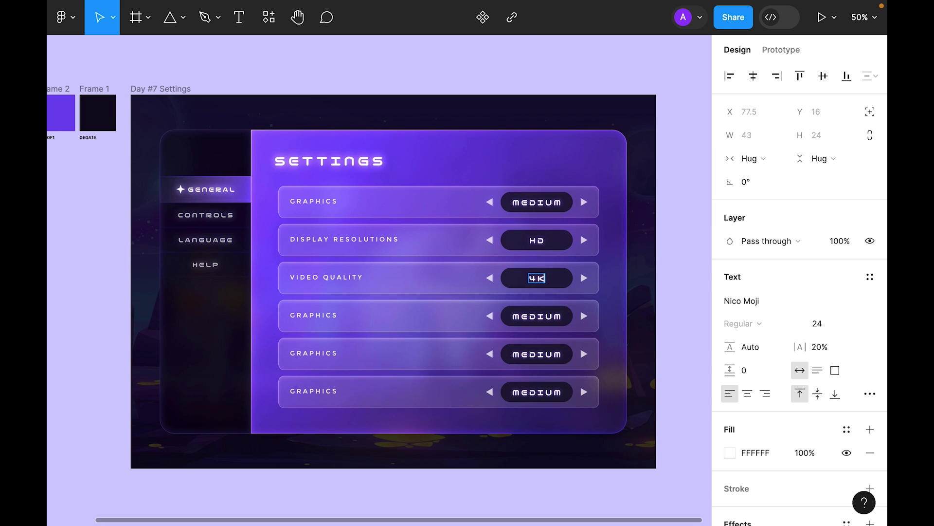
left_click(536, 316)
left_click_drag(535, 316, 533, 362)
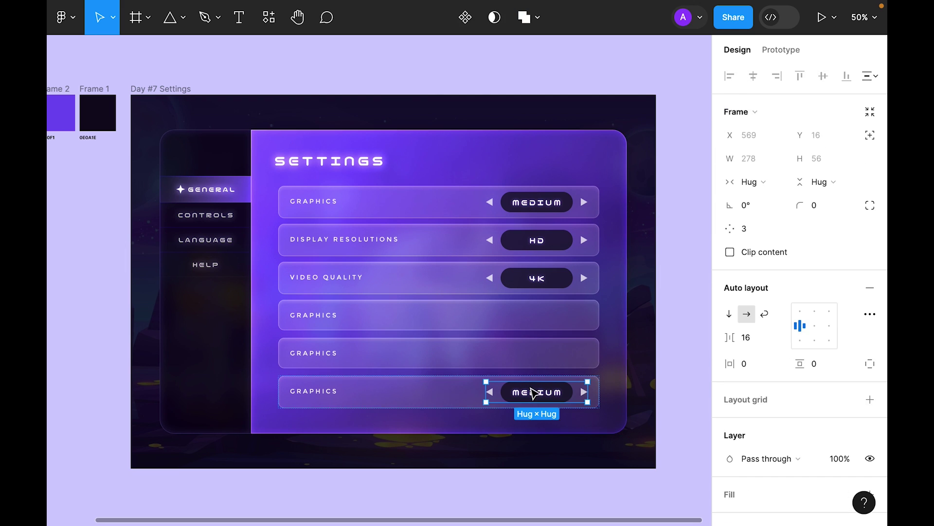
key("Delete")
Relabel the lower three rows VISUAL, MUSIC and SOUND FX.
double_click(303, 316)
type("VISUAL")
double_click(313, 353)
type("MUSIC")
double_click(314, 391)
type("SOUND FX")
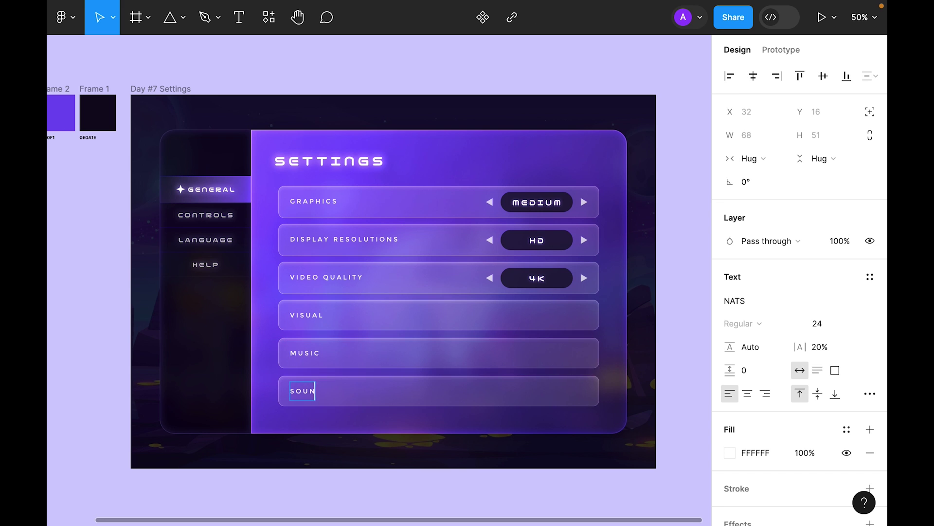
left_click(698, 263)
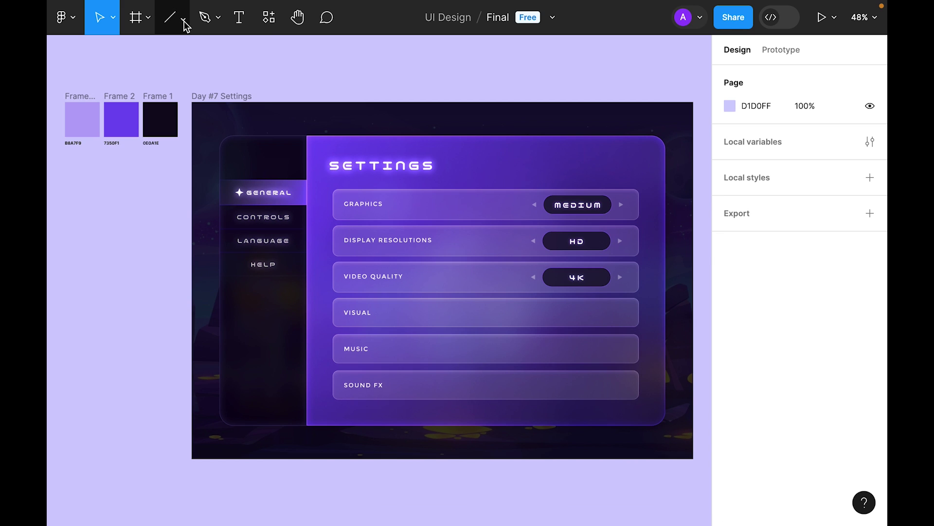
left_click(184, 22)
left_click(176, 52)
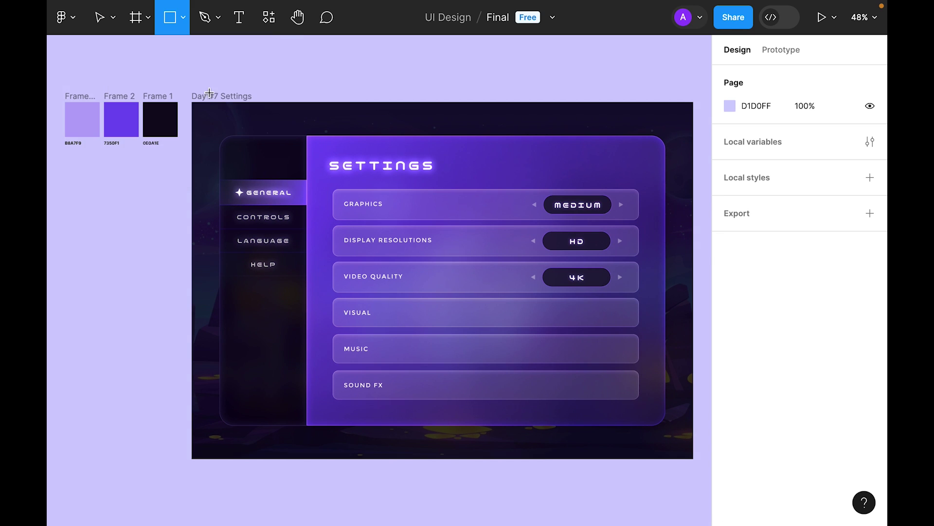
Draw a thin bar below the menu sized 500 × 5.
scroll(463, 325, "down", 5)
left_click_drag(375, 326, 594, 339)
left_click(765, 136)
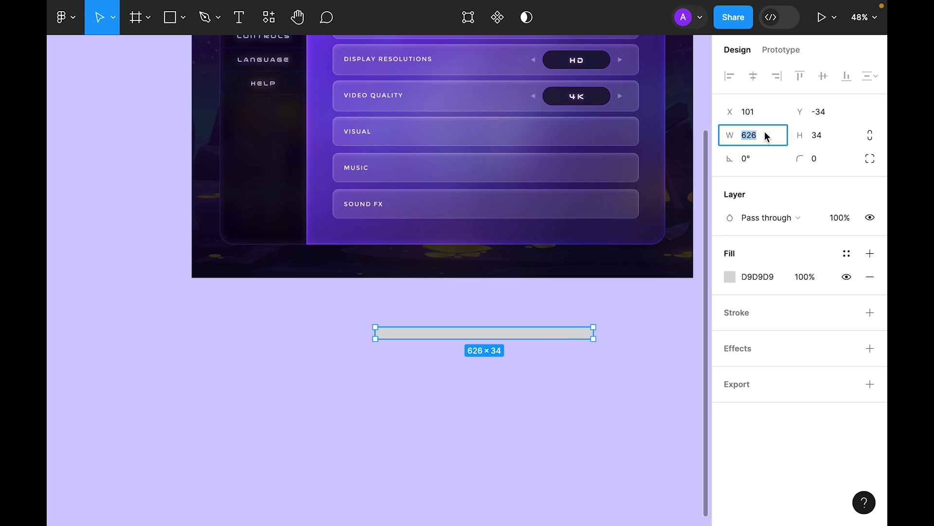
type("500")
key("Tab")
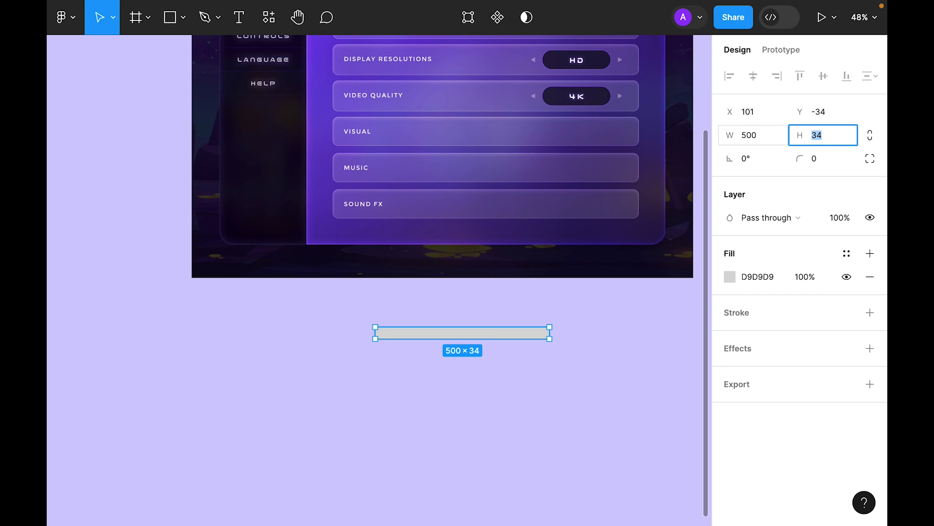
key("Return")
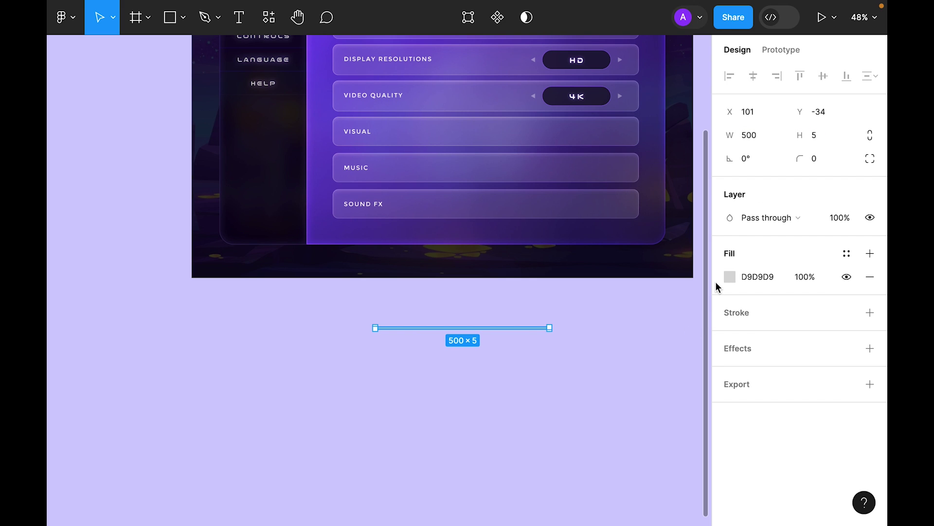
Fill the bar with FFFFFF and give it a corner radius of 99.
left_click(731, 277)
type("FFFFFF")
key("Return")
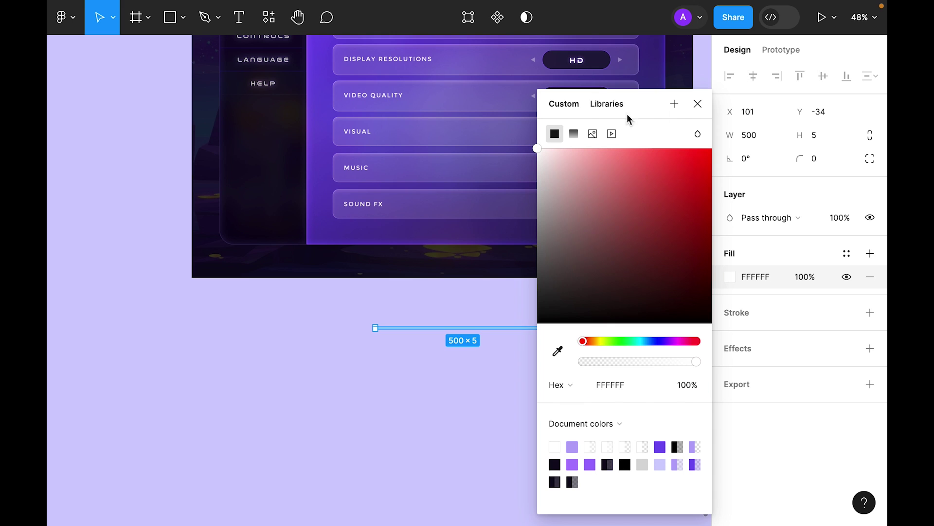
left_click(699, 102)
left_click(822, 158)
type("99")
left_click(533, 415)
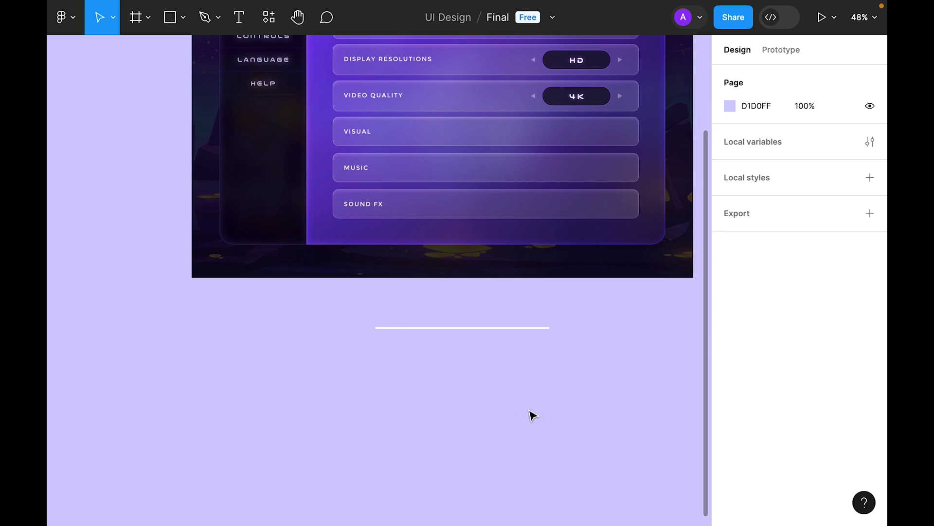
Set the white track bar to 50% opacity.
left_click(482, 343)
left_click(480, 314)
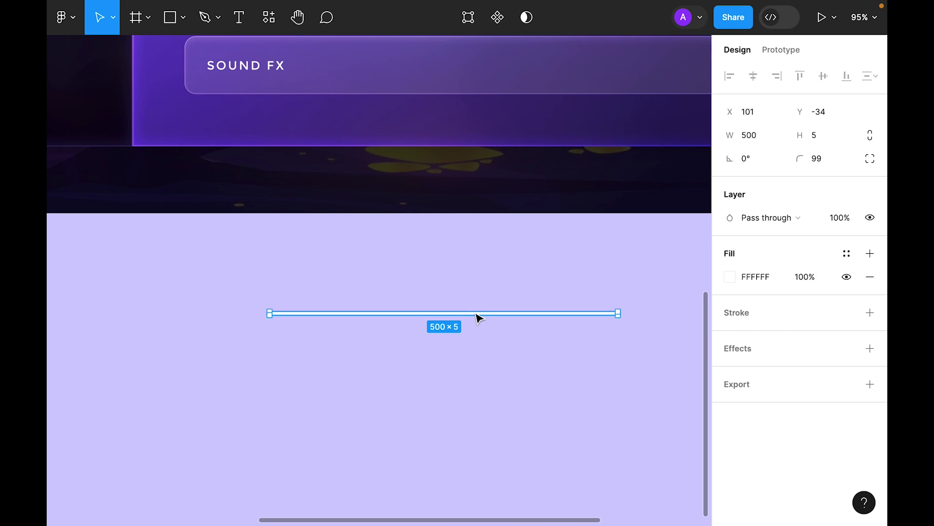
left_click_drag(565, 374, 408, 283)
key("5")
left_click(486, 384)
Make a 250-wide fill bar at 100% opacity over the track's left half.
left_click(475, 316)
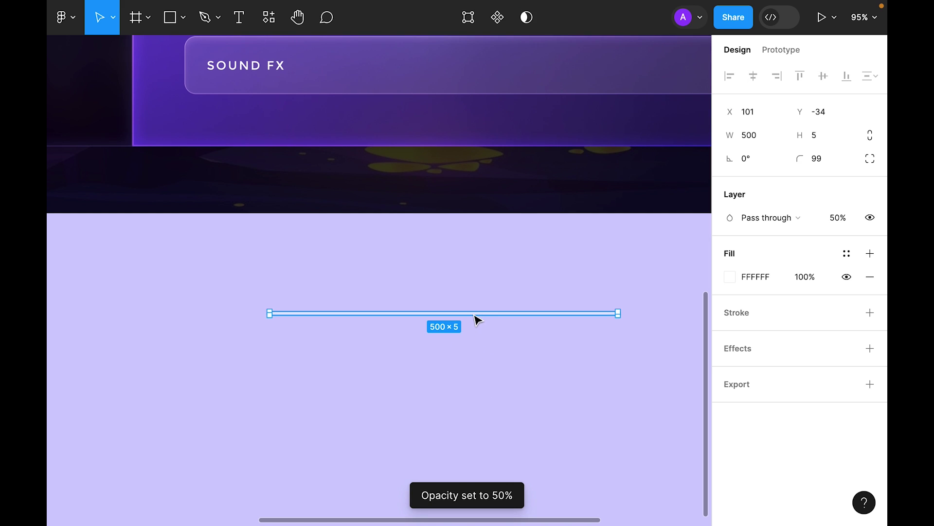
left_click(766, 135)
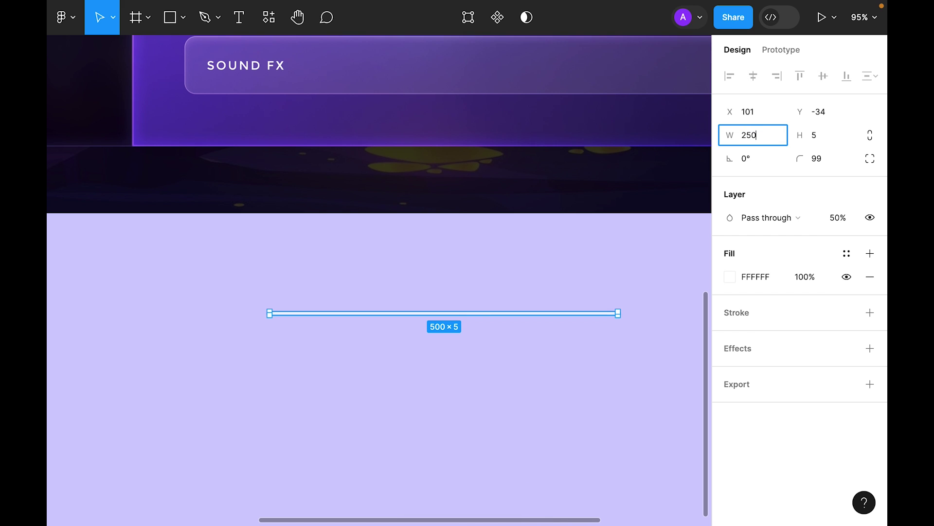
type("250")
key("Escape")
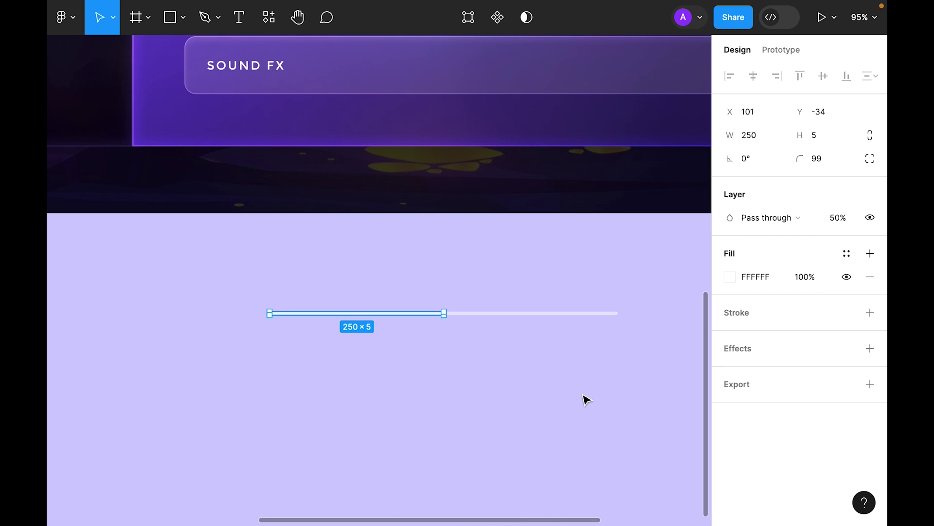
key("0")
left_click(495, 415)
Draw a square beside the slider track at 100% zoom.
scroll(485, 387, "up", 2)
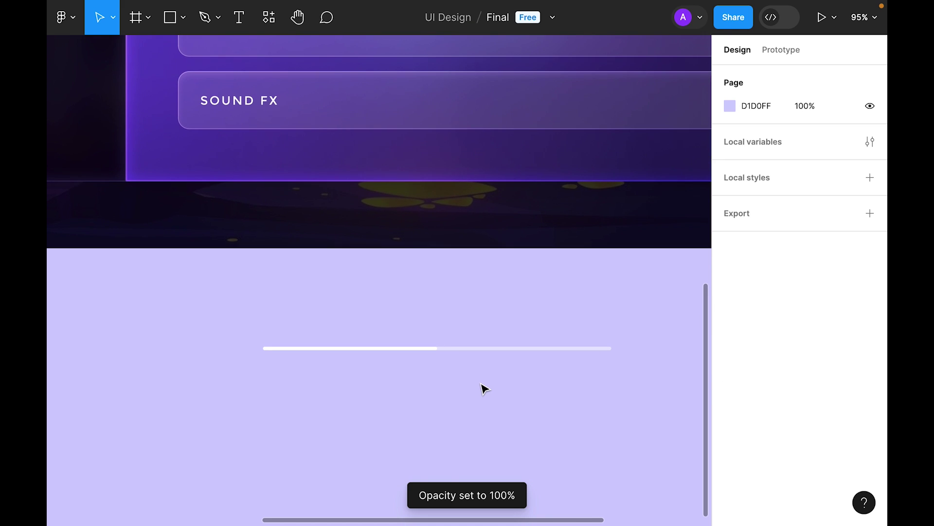
key("minus")
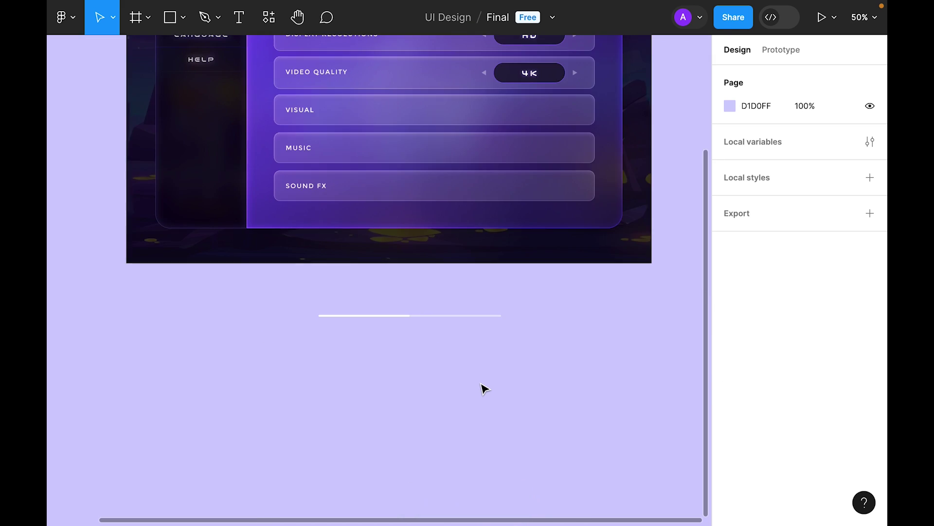
key("shift+0")
left_click_drag(469, 397, 492, 405)
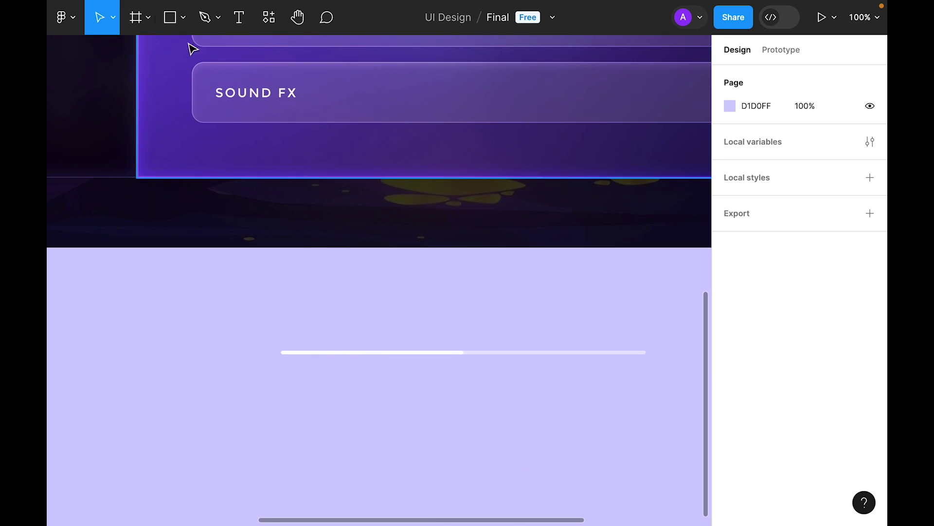
key("r")
left_click(306, 393)
Rotate the square -45° into a 20×20 diamond at the track's left end.
left_click_drag(347, 433, 370, 355)
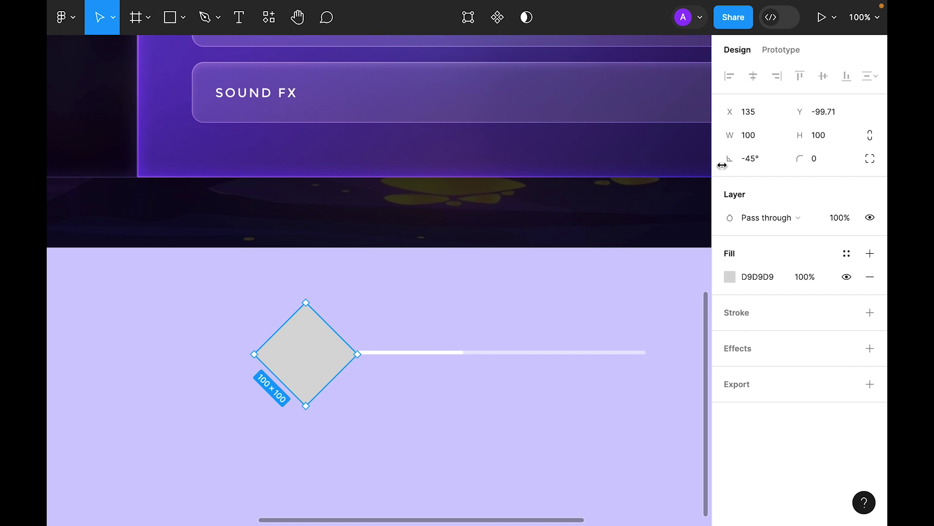
key("BackSpace")
key("BackSpace")
key("BackSpace")
type("20")
key("Return")
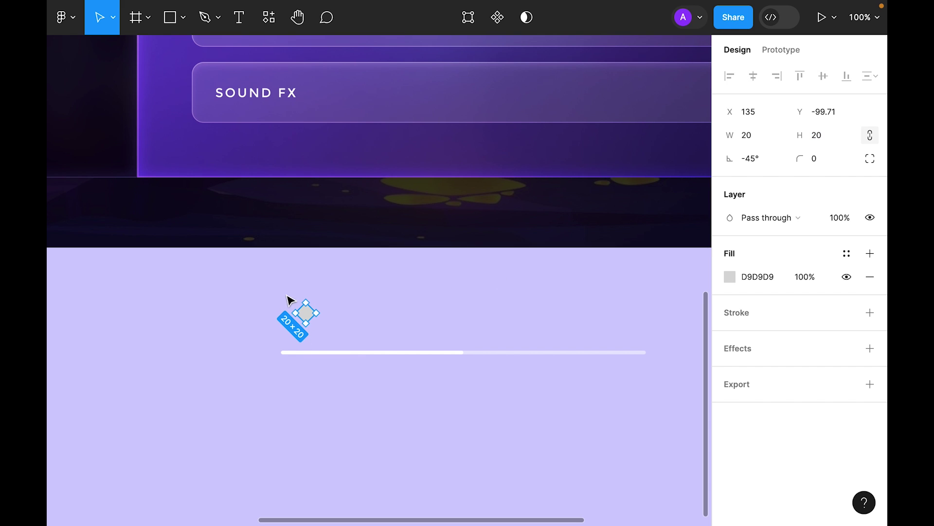
left_click_drag(309, 318, 282, 357)
Fill the diamond white and copy it to the track's right end.
left_click(730, 283)
left_click_drag(584, 321, 360, 57)
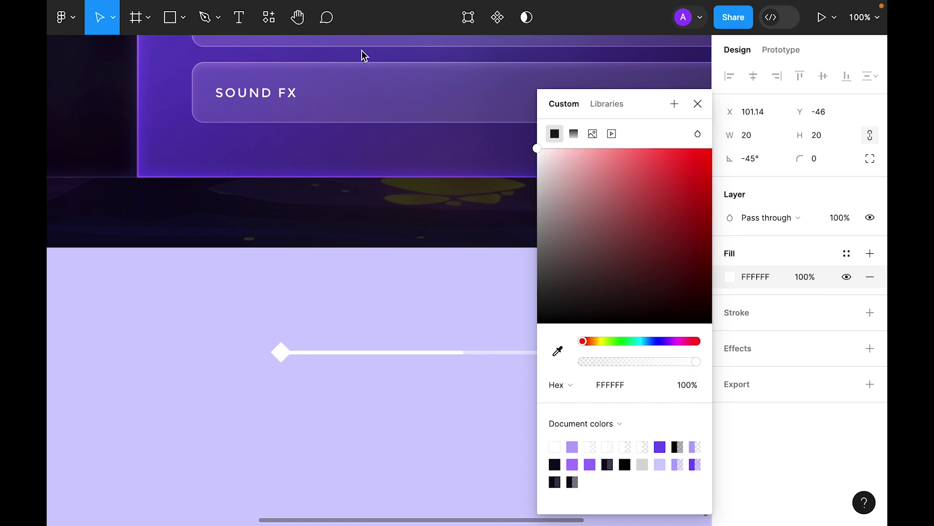
left_click(696, 105)
left_click(344, 423)
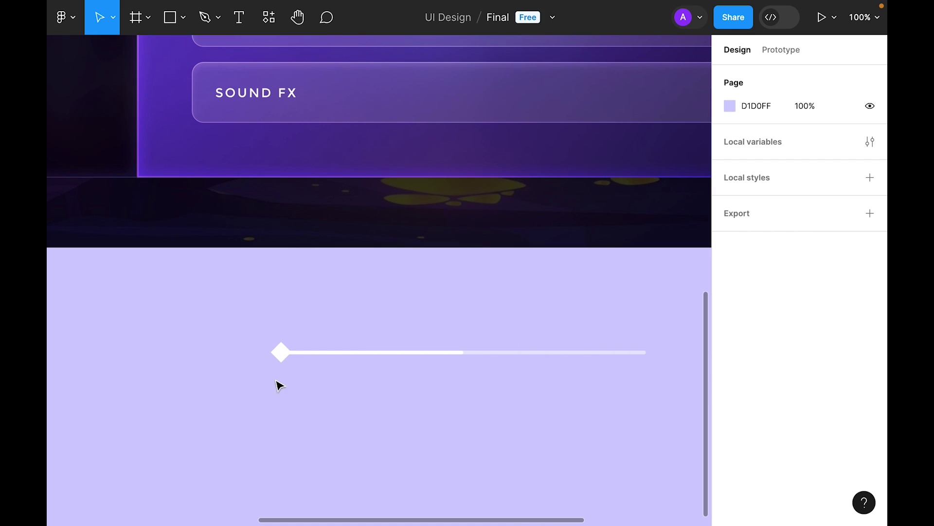
left_click_drag(280, 356, 649, 378)
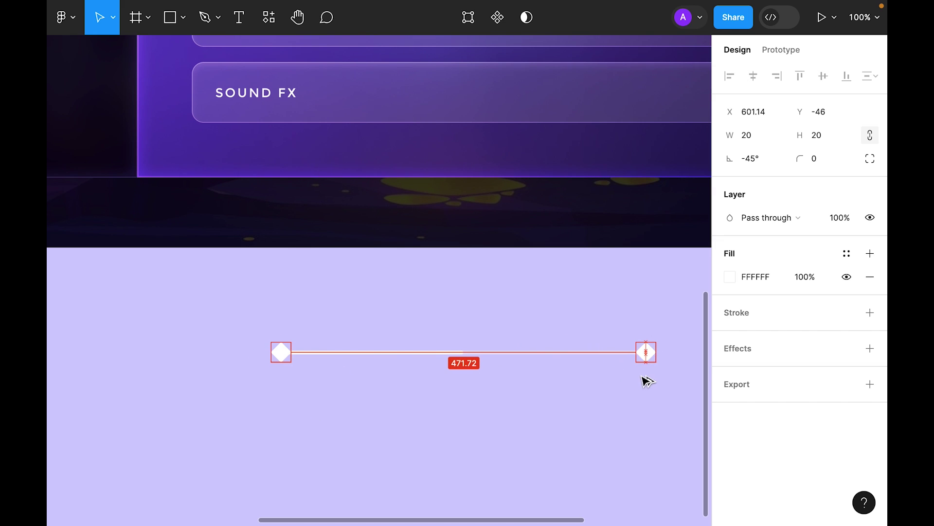
left_click(641, 405)
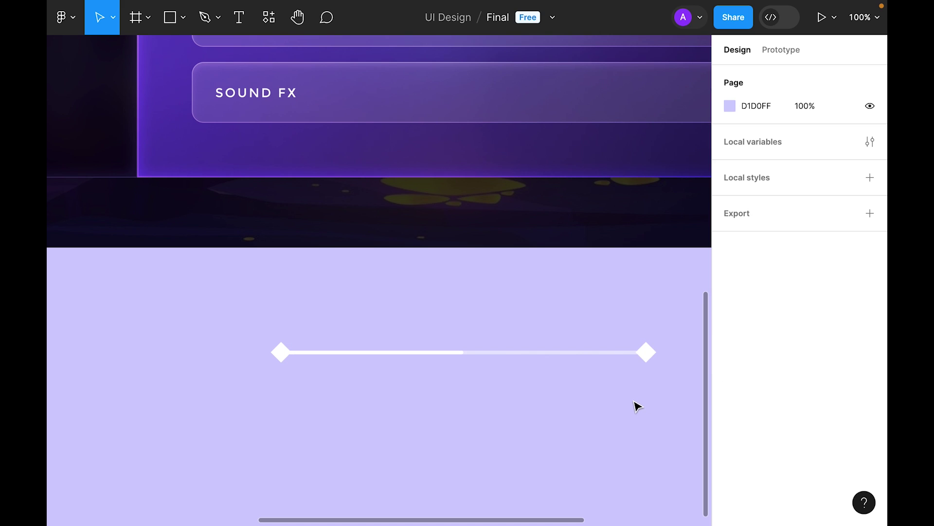
Shrink both the right and left diamonds to 10×10.
scroll(617, 392, "down", 3)
scroll(618, 392, "right", 3)
left_click(587, 300)
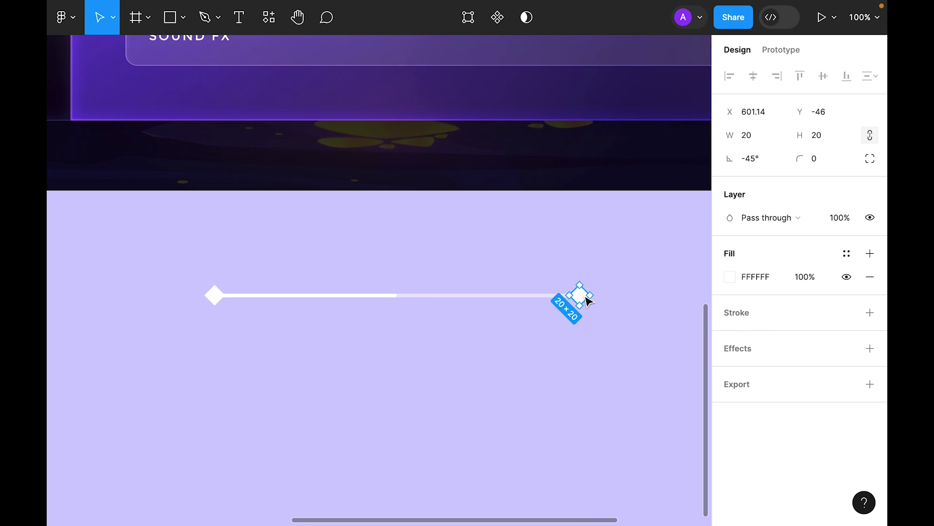
left_click(834, 138)
type("10")
key("Return")
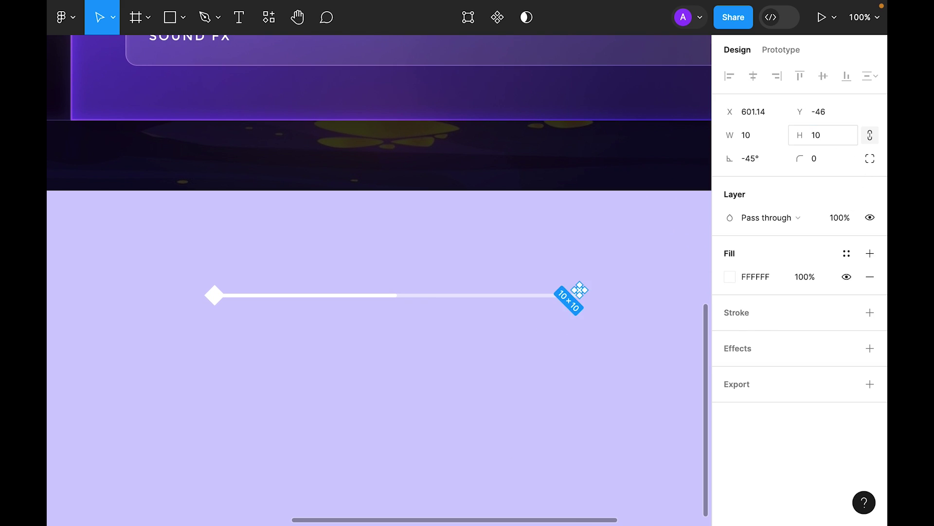
left_click(214, 295)
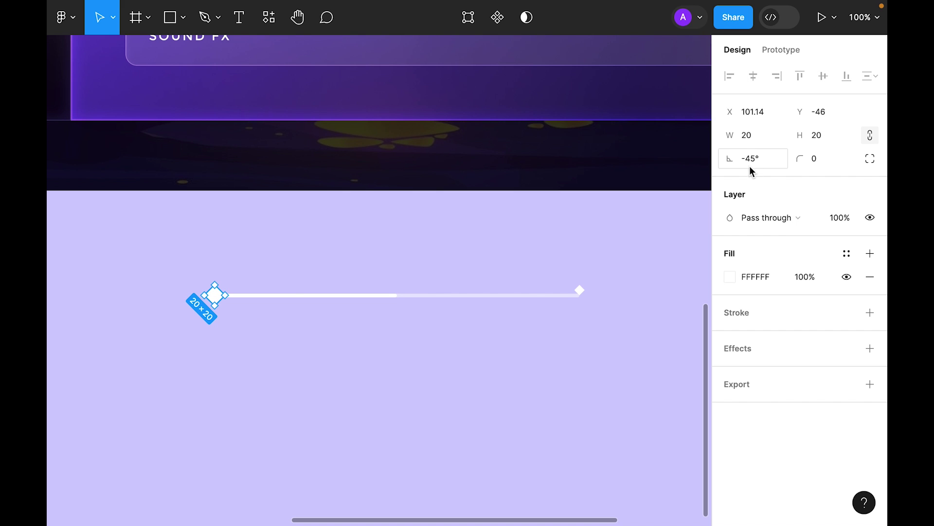
left_click(826, 144)
type("10")
key("Return")
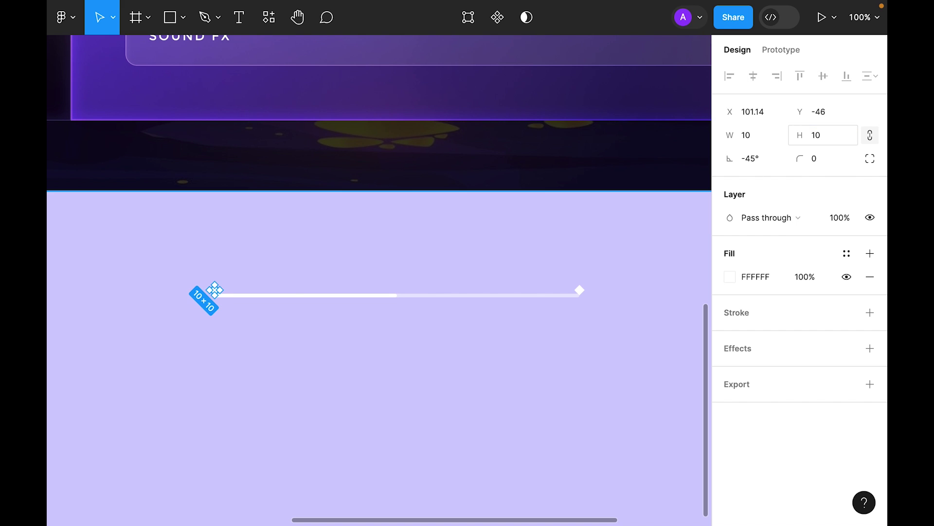
left_click_drag(654, 369, 204, 264)
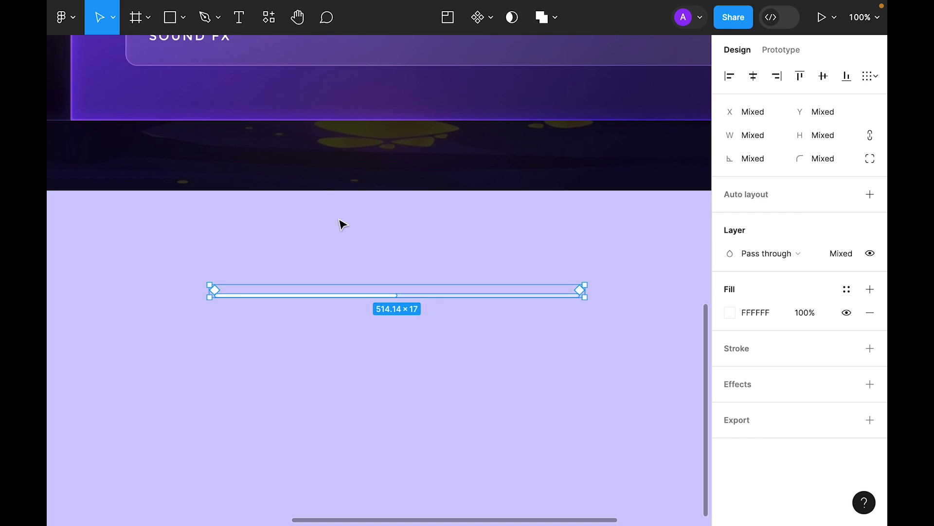
left_click(600, 355)
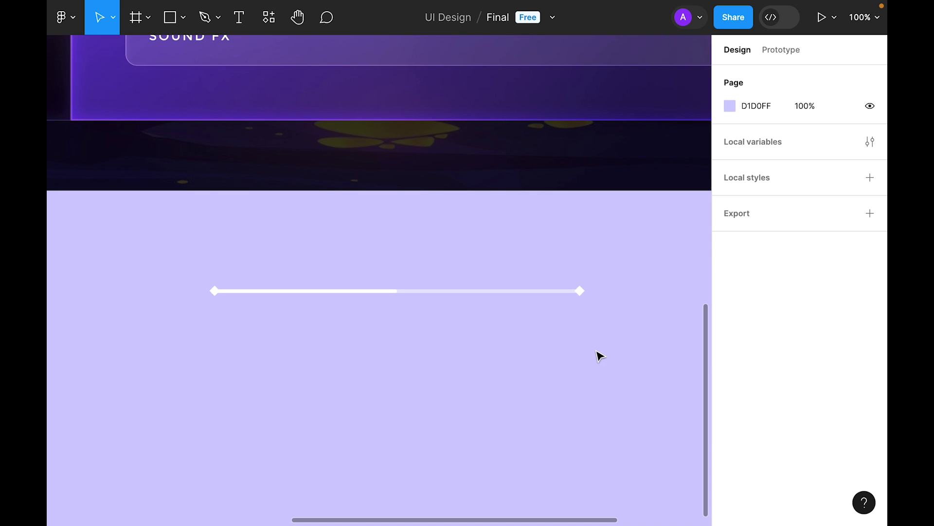
Draw a short vertical line on the track and center the track vertically on it.
left_click(182, 20)
left_click(159, 72)
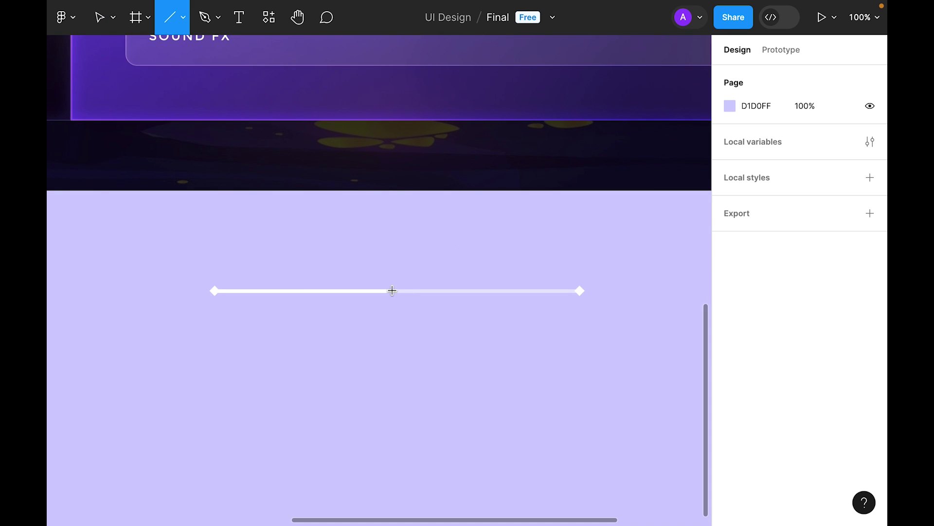
left_click_drag(398, 272, 402, 311)
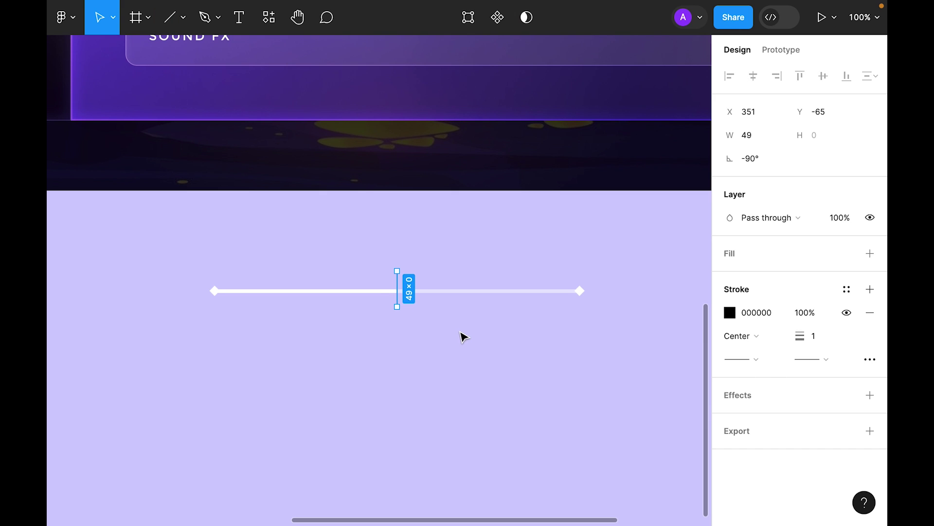
left_click(471, 291, "shift")
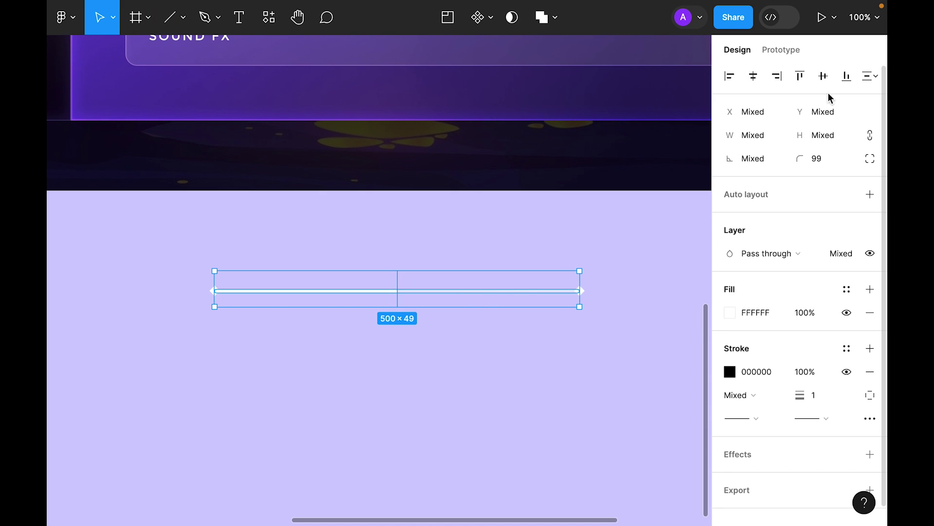
key("Escape")
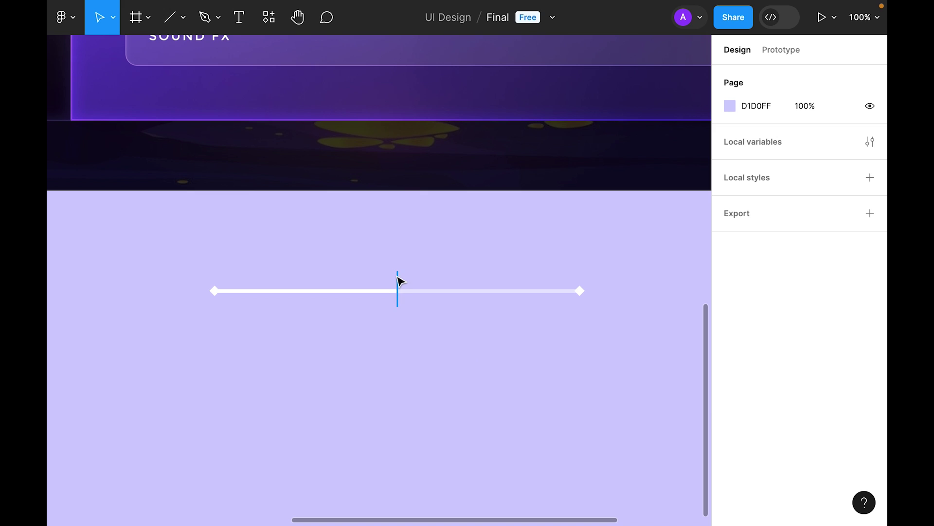
left_click_drag(612, 366, 159, 260)
left_click(823, 76)
left_click(375, 340)
Duplicate the line to the left and right quarter points of the track.
left_click_drag(402, 308, 301, 308)
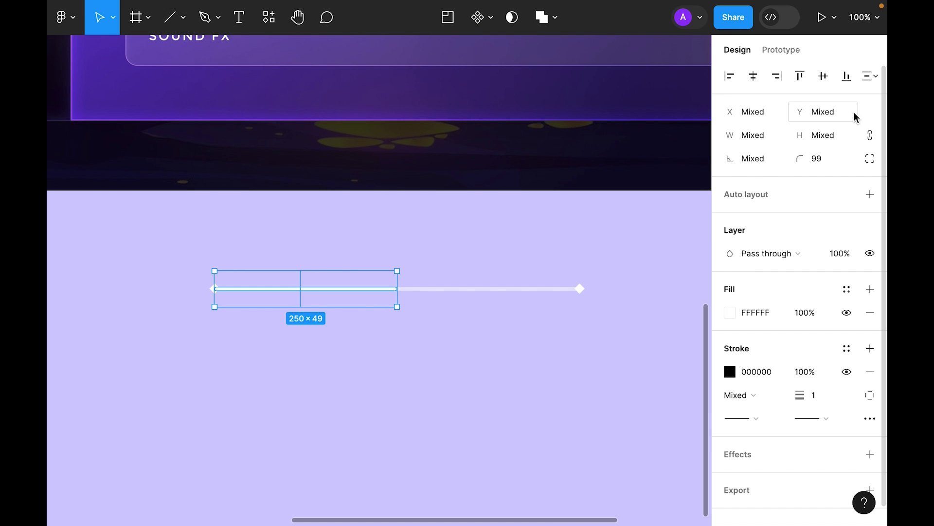
left_click(753, 76)
left_click(471, 381)
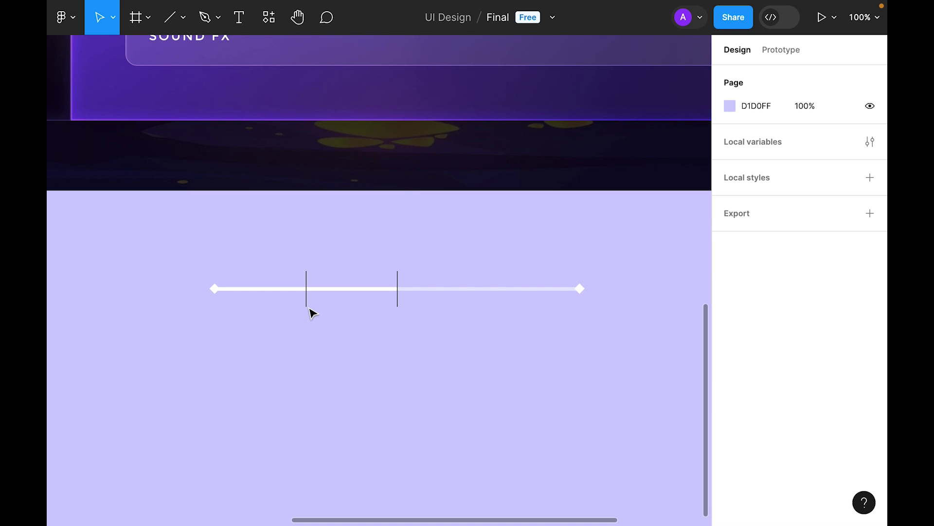
left_click_drag(306, 308, 485, 306)
left_click(650, 403)
left_click_drag(648, 395, 145, 278)
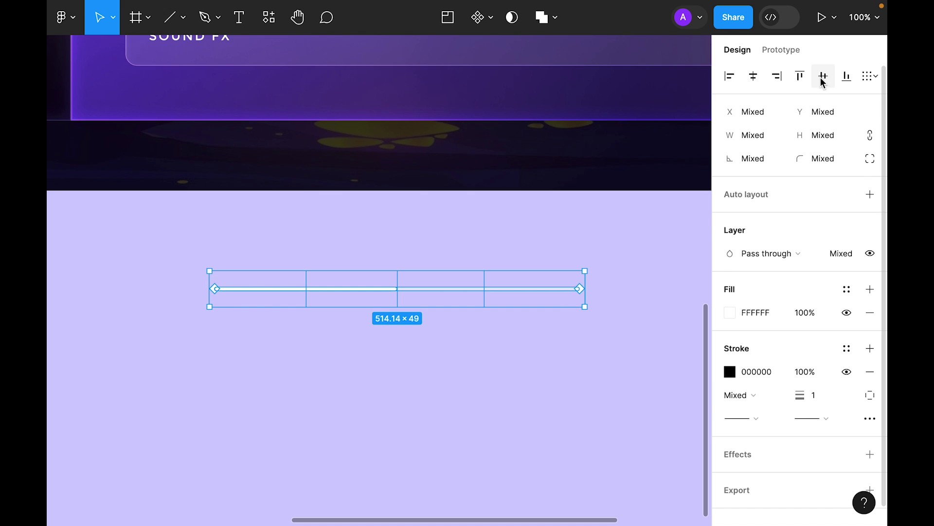
left_click(528, 359)
Shorten the three dividers to 15 tall and give them a FFFFFF stroke.
left_click_drag(533, 355, 247, 309)
left_click_drag(407, 272, 417, 280)
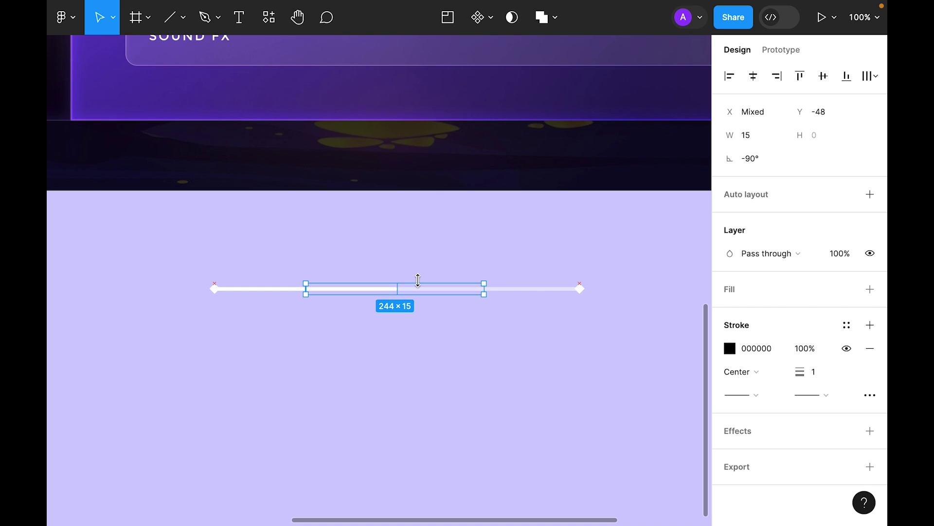
left_click(734, 349)
type("FFFFFF")
key("Return")
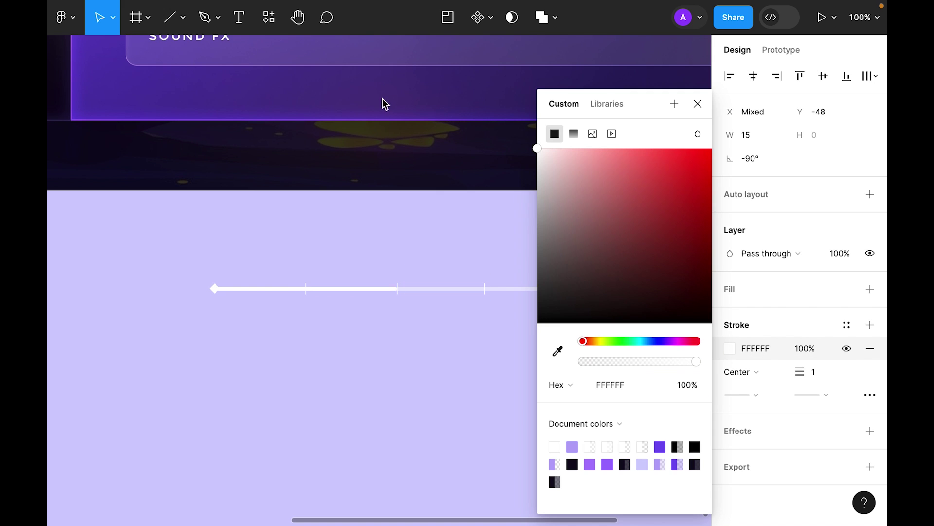
left_click(697, 104)
left_click(563, 370)
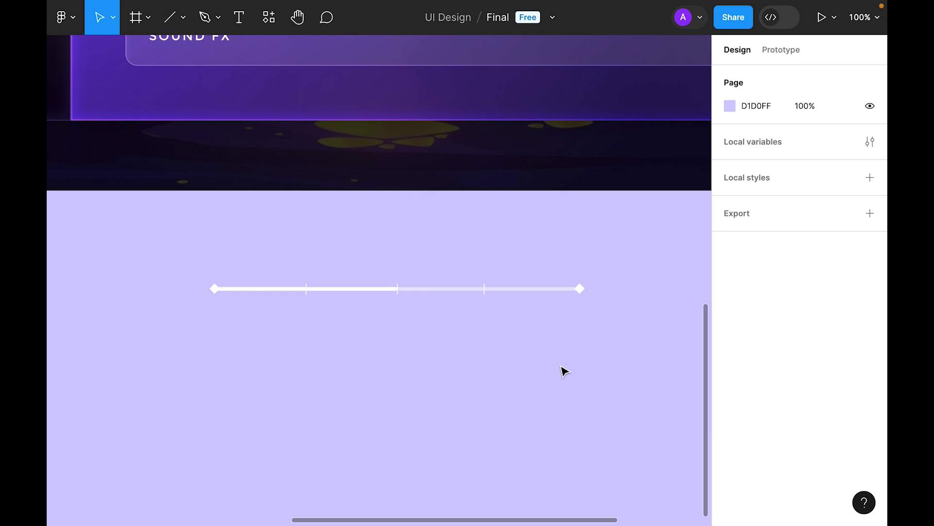
Group all the slider parts together with Ctrl+G.
left_click_drag(602, 377, 151, 265)
key("ctrl+g")
left_click(343, 388)
Draw an ellipse and resize it into a 42×42 knob sitting on the slider track.
left_click(184, 20)
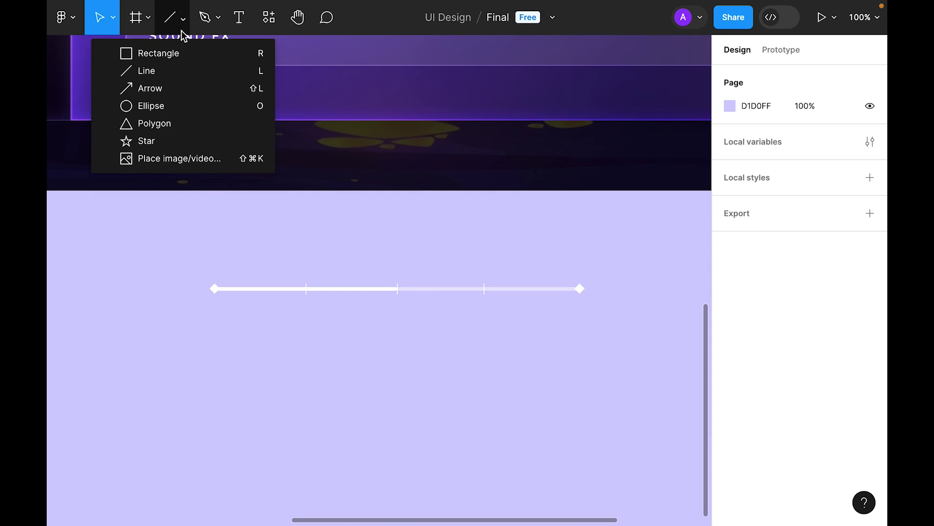
left_click(160, 104)
left_click(392, 340)
left_click_drag(398, 346, 388, 295)
left_click_drag(432, 254, 413, 275)
left_click(491, 416)
left_click(398, 294)
Fill the knob with a linear gradient from 0E0A1E to 7350F1, sampled from the canvas swatches.
key("minus")
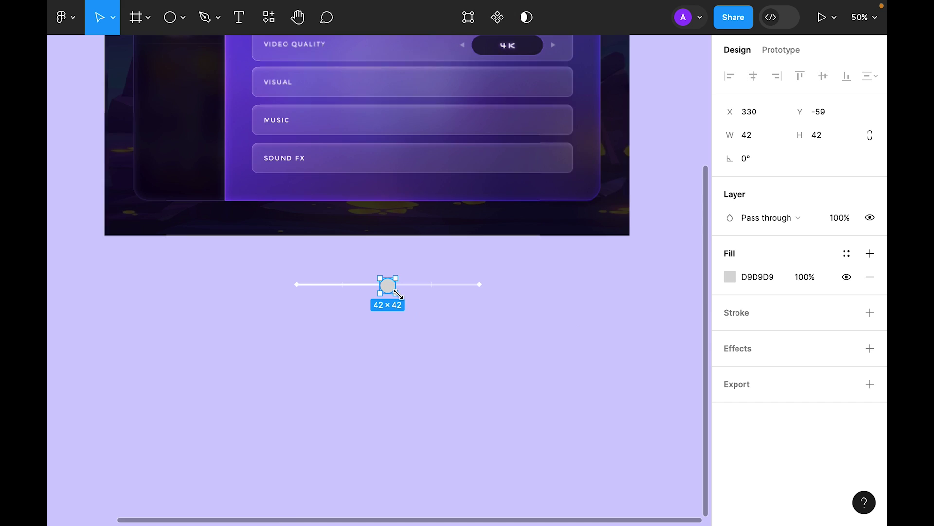
scroll(390, 298, "up", 4)
scroll(390, 298, "left", 4)
left_click(730, 277)
left_click(574, 133)
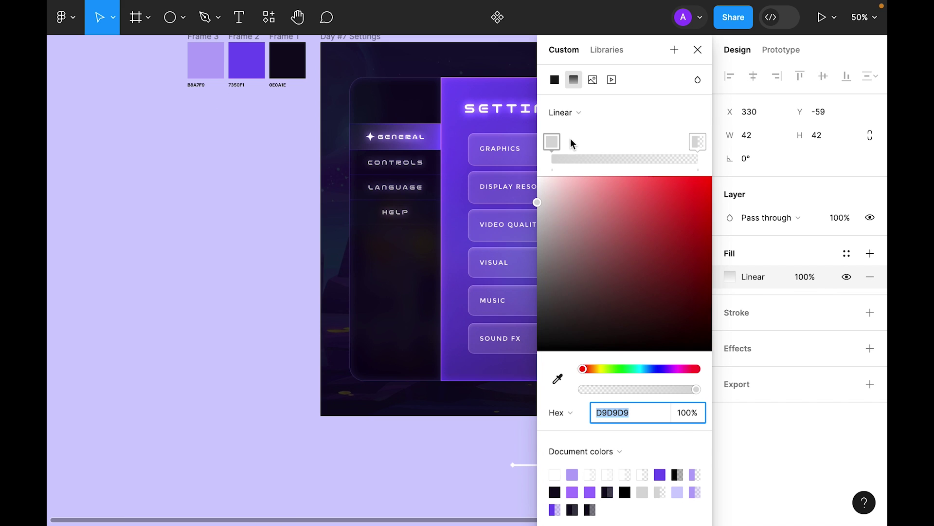
left_click(551, 142)
left_click(558, 378)
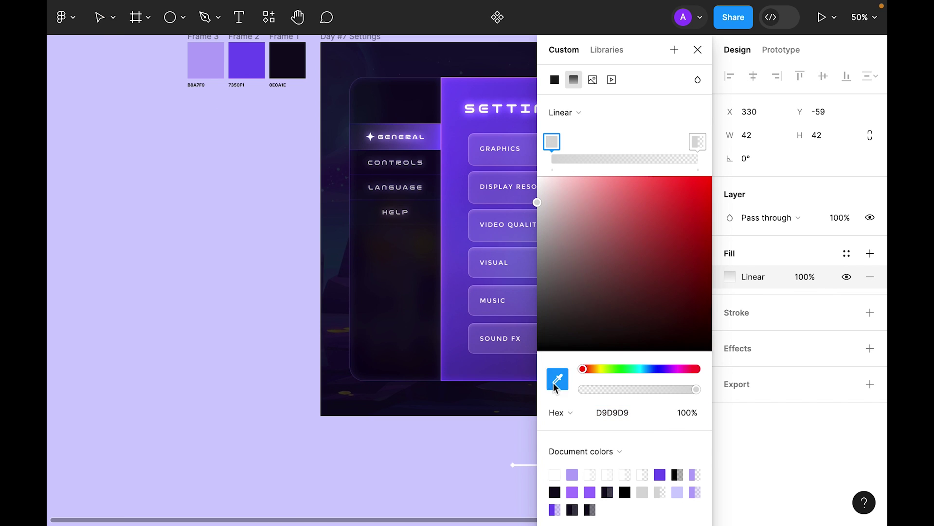
left_click(298, 71)
left_click(698, 143)
left_click(557, 378)
left_click(252, 69)
left_click(698, 49)
Give the knob a white FFFFFF inside stroke in Overlay blend, weight 2.
key("shift+2")
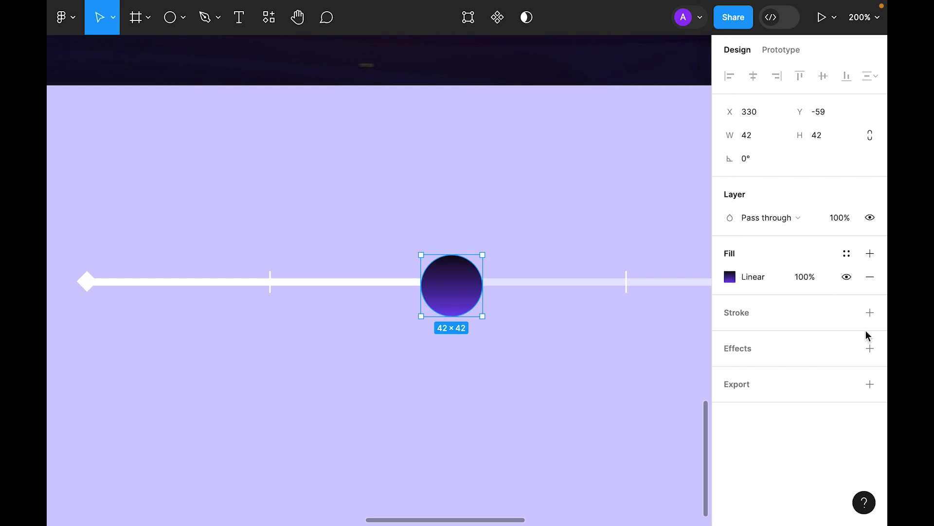
left_click(870, 312)
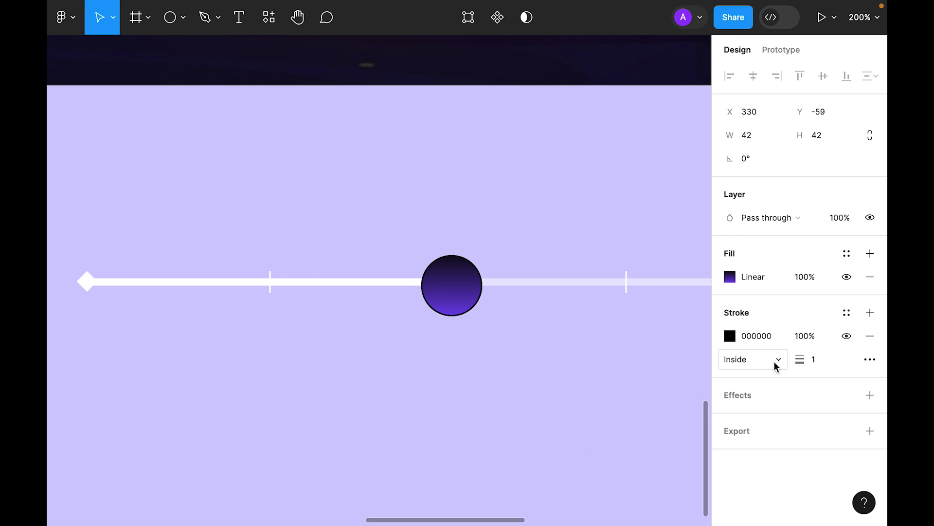
left_click(730, 336)
left_click_drag(621, 232, 408, 98)
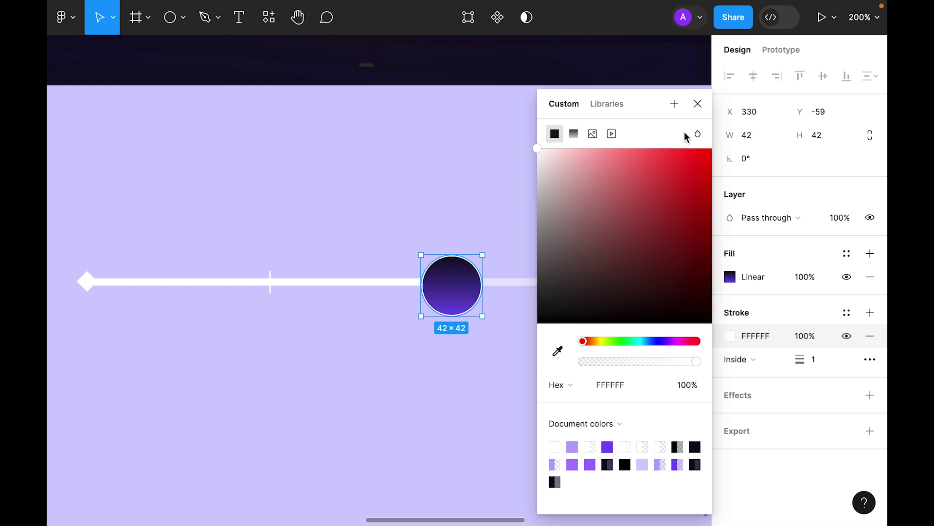
left_click(697, 134)
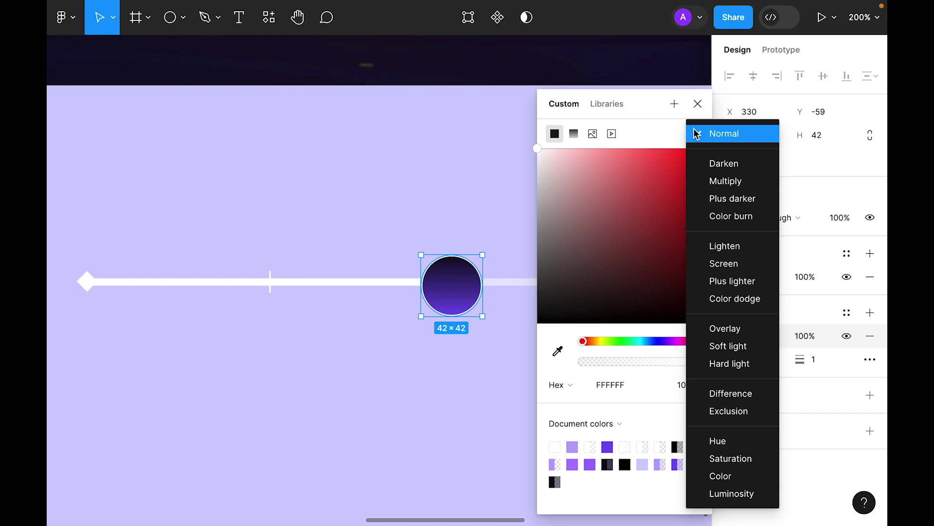
left_click(743, 329)
left_click(697, 104)
left_click(816, 360)
type("2")
key("Return")
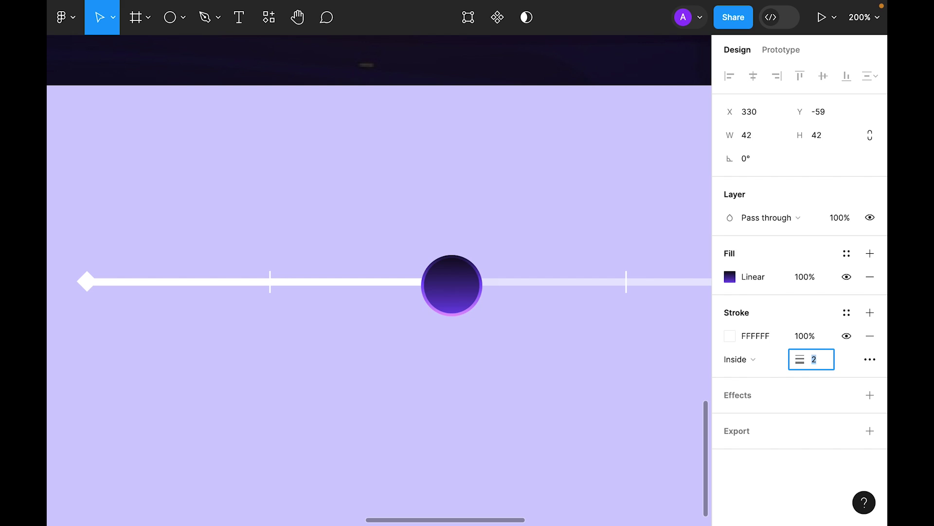
key("Escape")
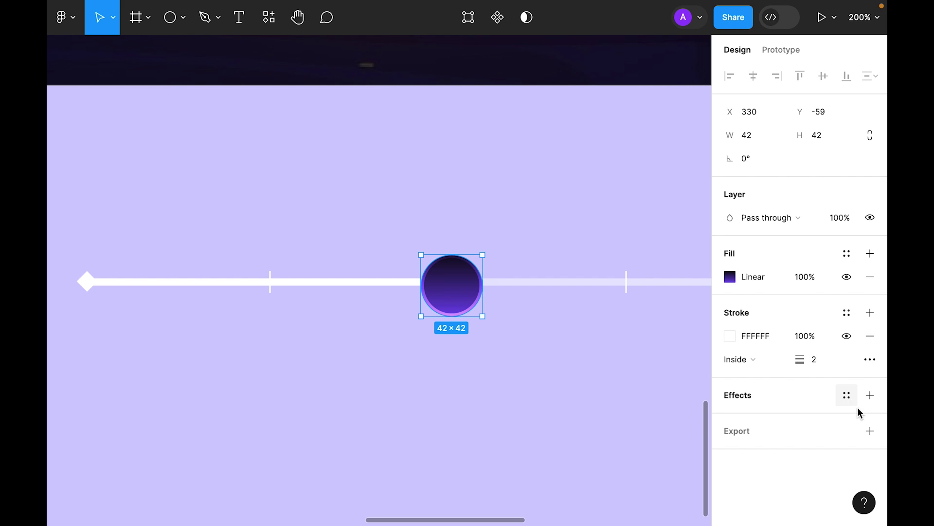
Add a drop shadow to the knob with 0 vertical offset and blur 50.
left_click(870, 395)
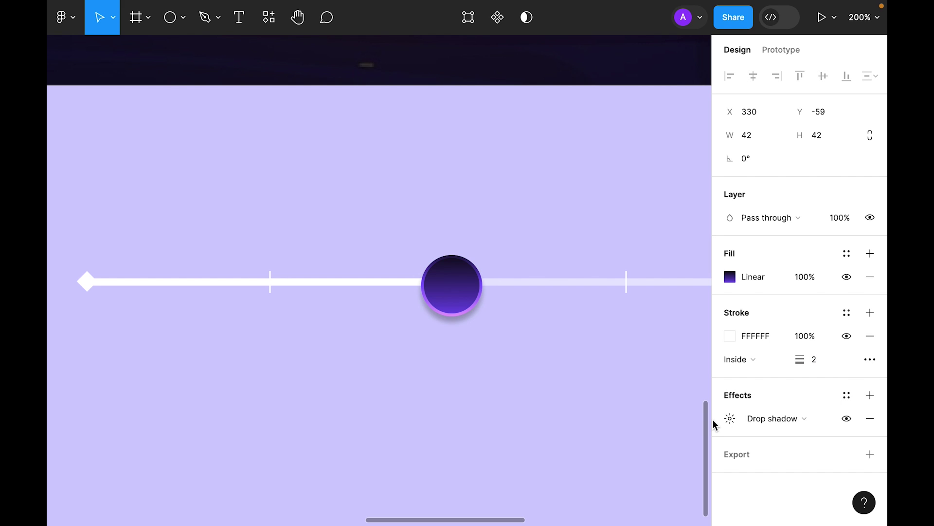
left_click(729, 418)
left_click(574, 474)
type("0")
key("Tab")
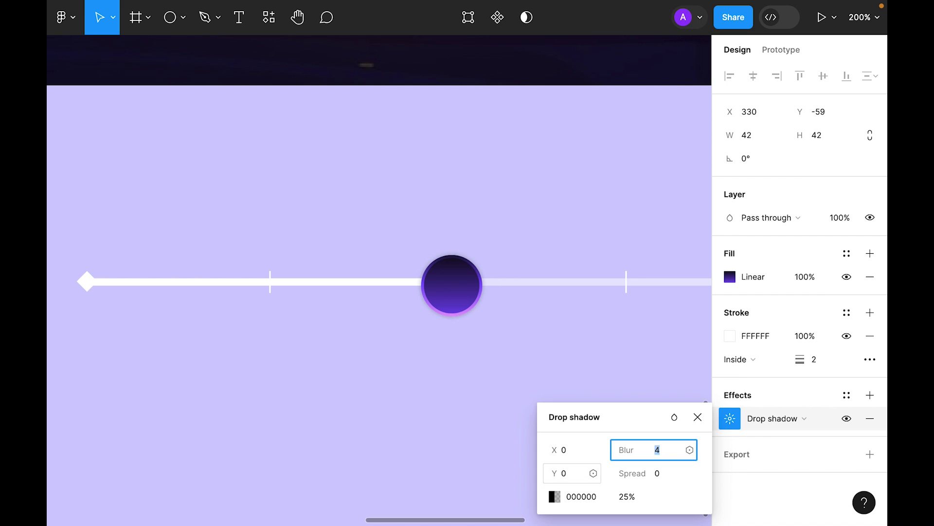
type("50")
key("Return")
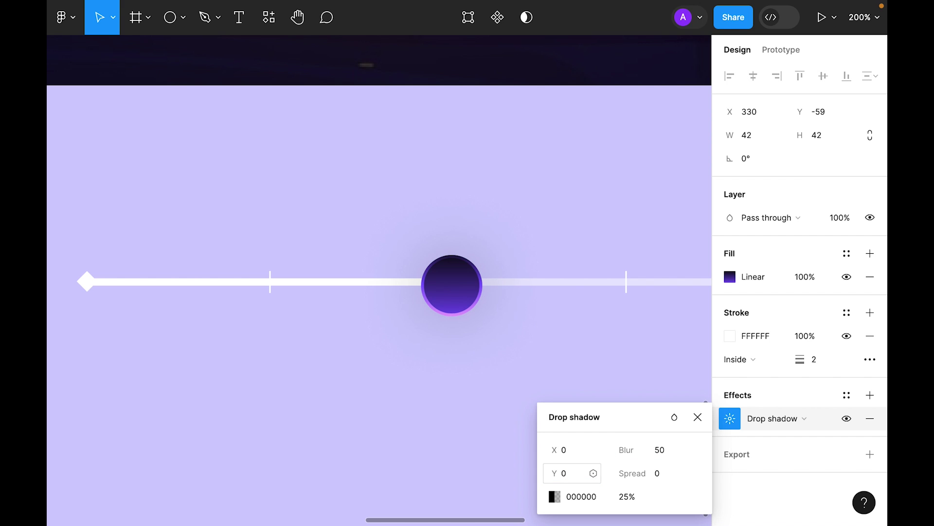
Set the shadow opacity to 100% and its colour to lavender B8A7F9.
left_click(632, 497)
type("100")
key("Return")
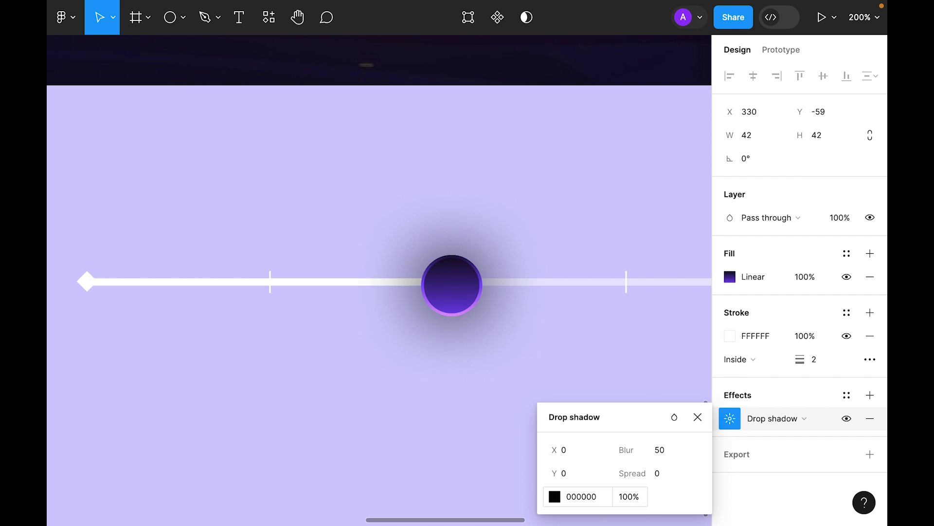
left_click(555, 496)
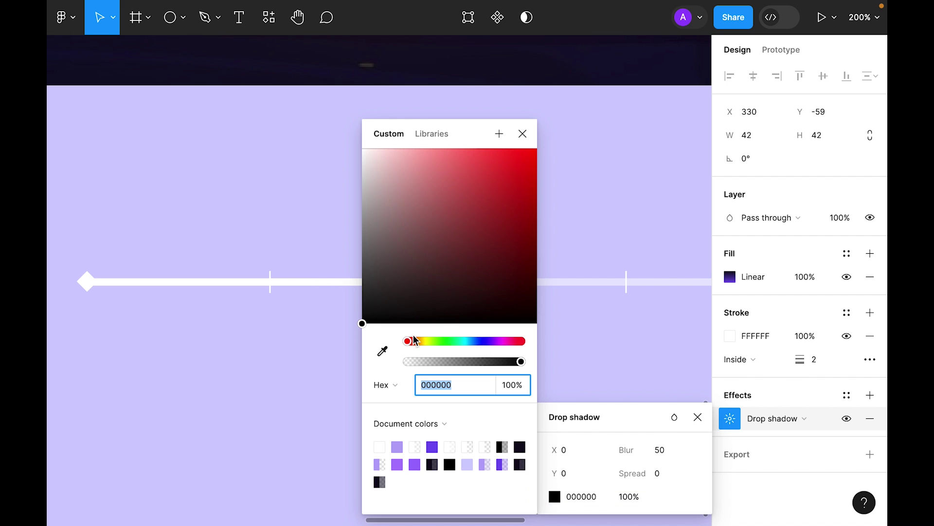
left_click(402, 445)
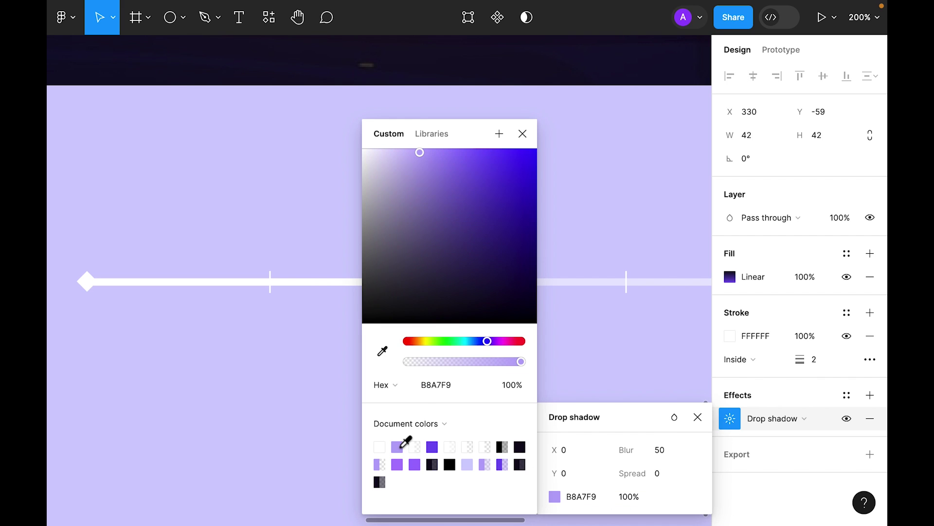
left_click(522, 134)
left_click(560, 346)
Reduce the knob's drop shadow blur to 20.
left_click(445, 277)
left_click(730, 419)
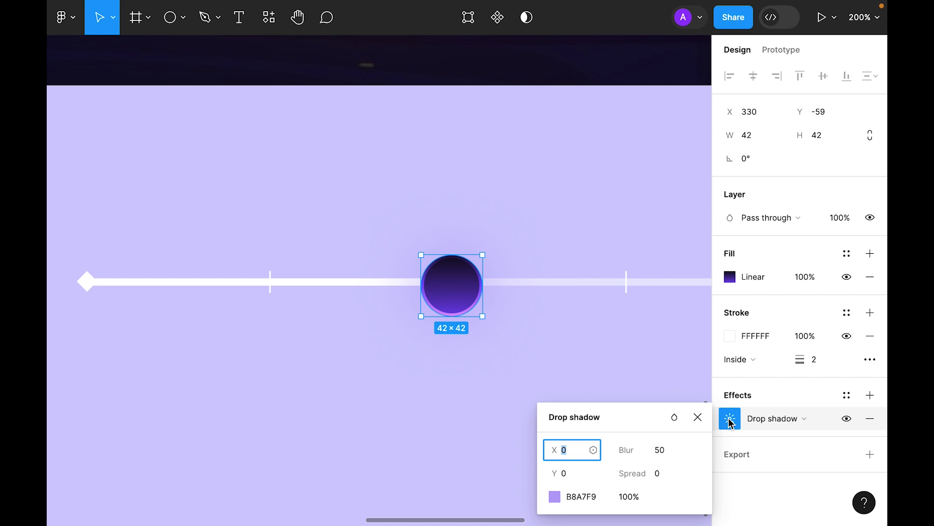
left_click(666, 456)
type("20")
key("Return")
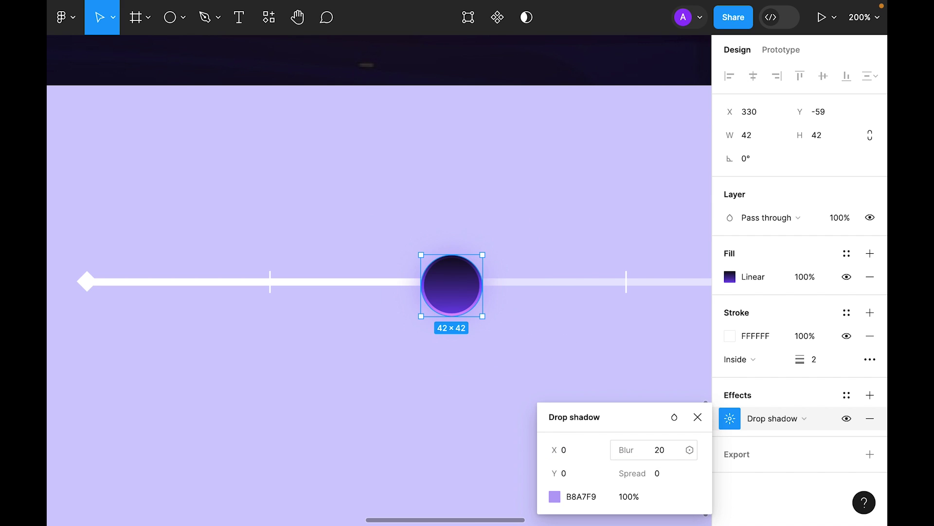
Set the drop shadow's blend mode to Color dodge.
left_click(675, 417)
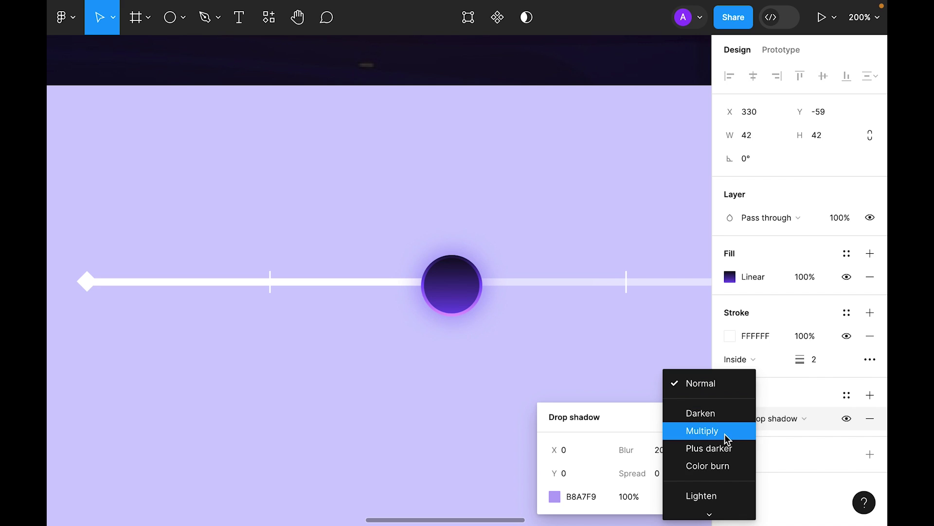
scroll(724, 438, "down", 1)
left_click(727, 440)
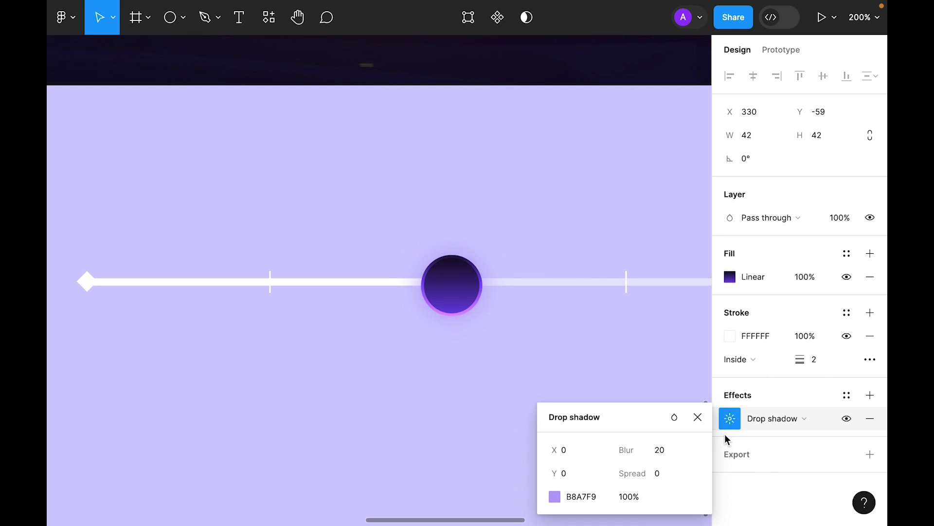
left_click(675, 419)
scroll(691, 424, "down", 1)
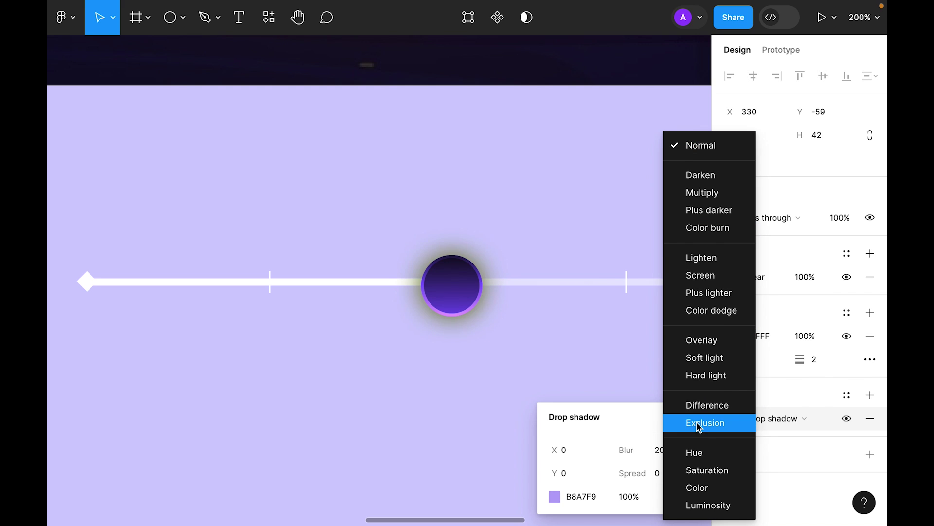
left_click(723, 313)
key("Escape")
left_click(457, 380)
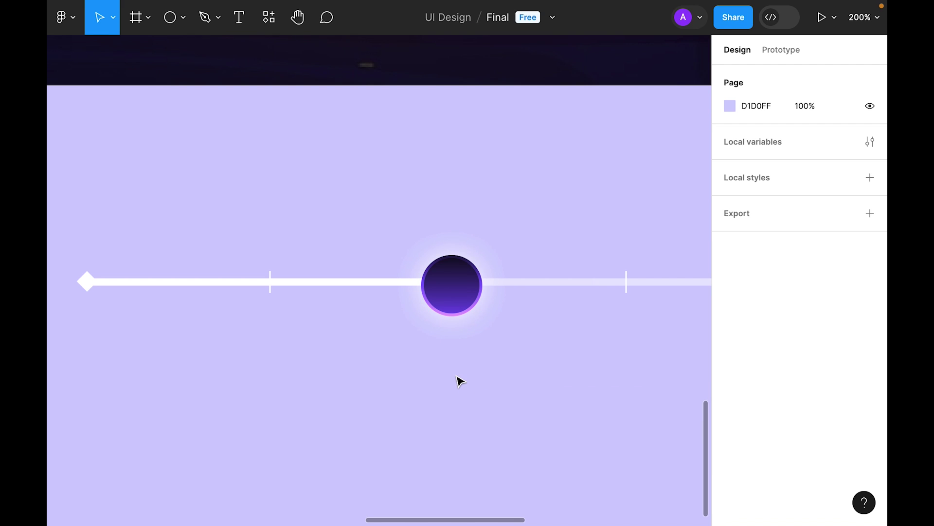
left_click(459, 286)
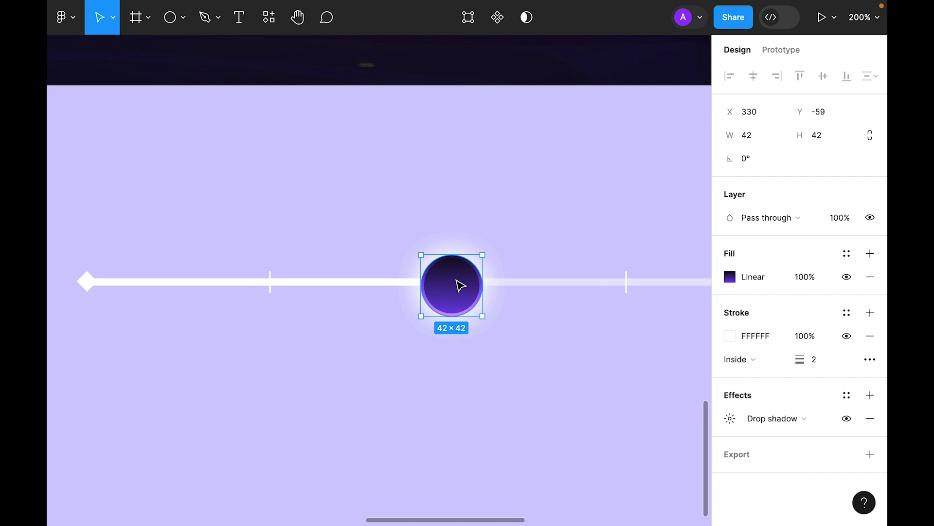
Shrink the circle copy to 26×26 inside the knob, remove its stroke, and zoom out.
left_click_drag(479, 258, 471, 271)
left_click_drag(474, 309, 418, 239)
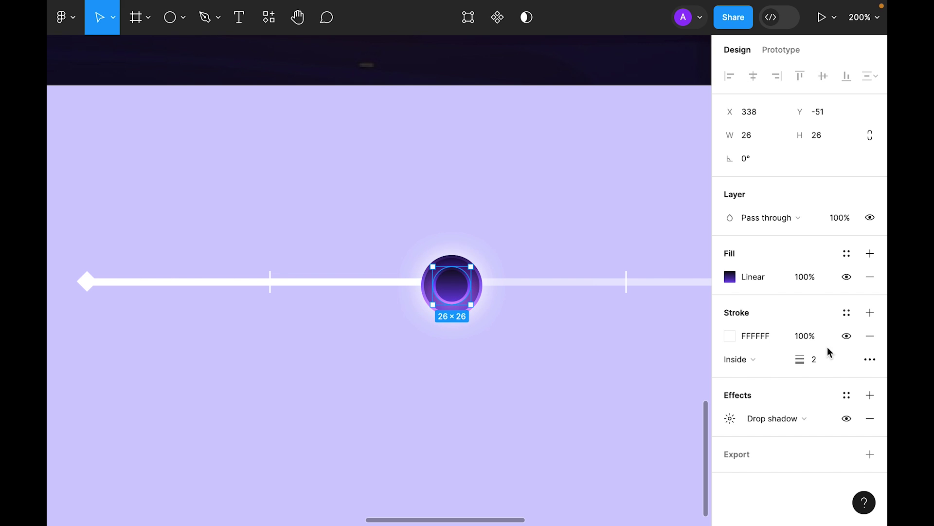
left_click(870, 336)
left_click(556, 393)
key("minus")
key("minus")
key("shift+0")
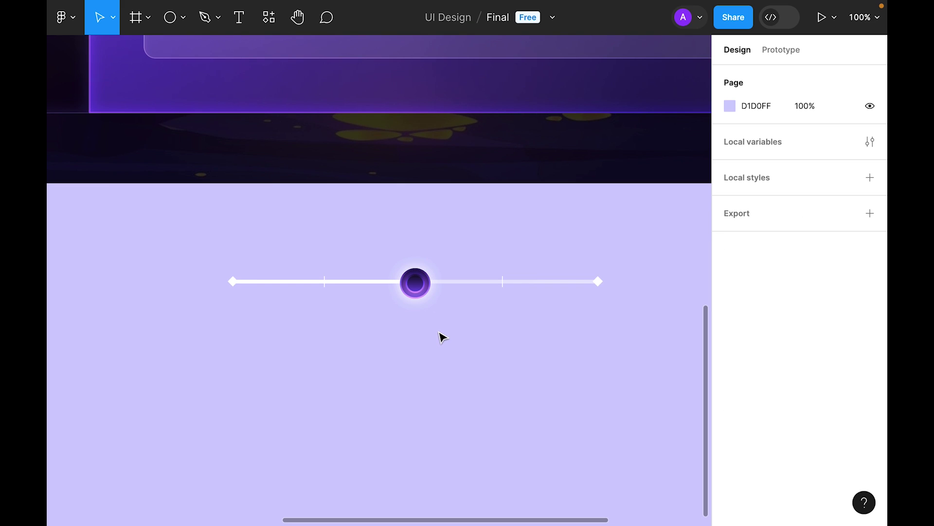
key("minus")
scroll(421, 406, "up", 4)
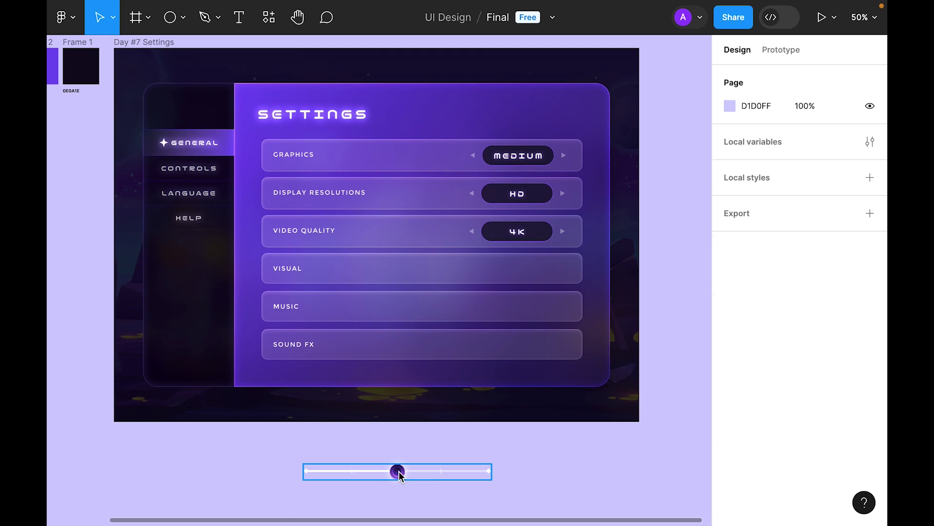
Paste a copy of the slider group into the VISUAL row.
left_click(398, 472)
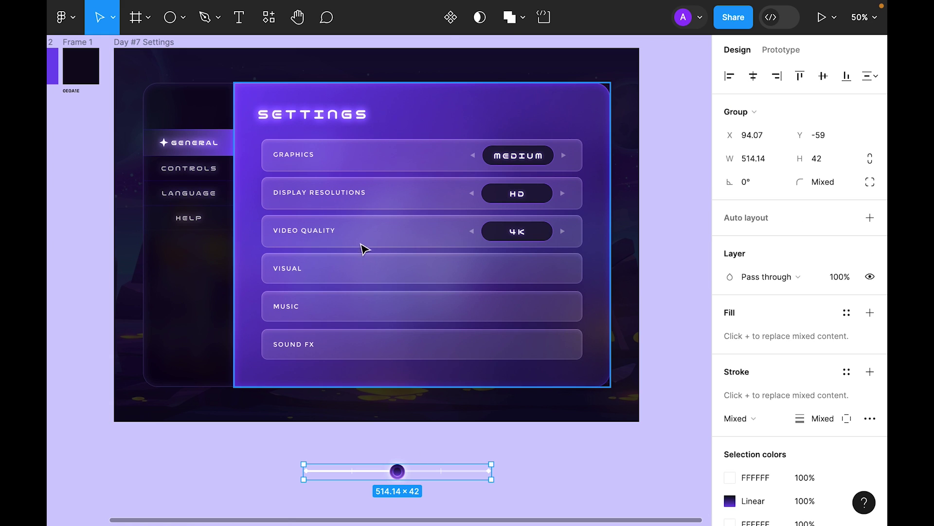
left_click(356, 272)
left_click(358, 271)
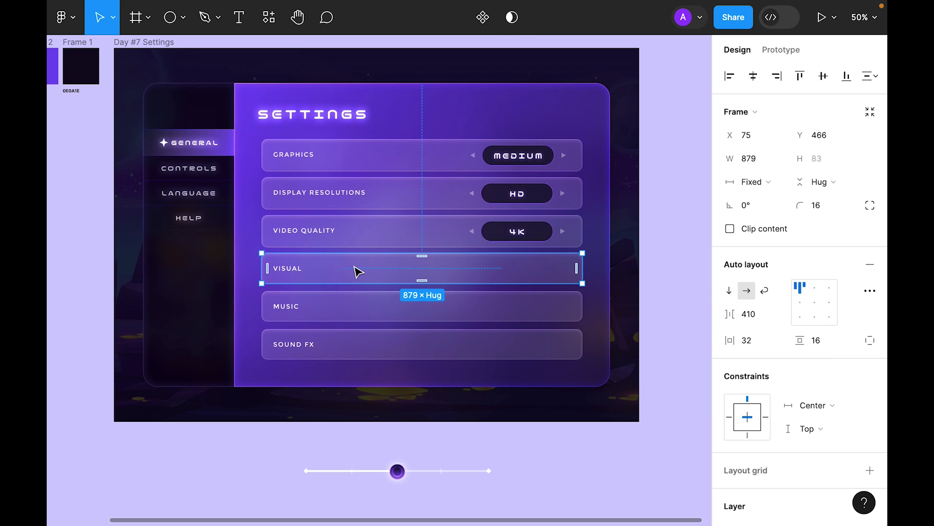
key("ctrl+v")
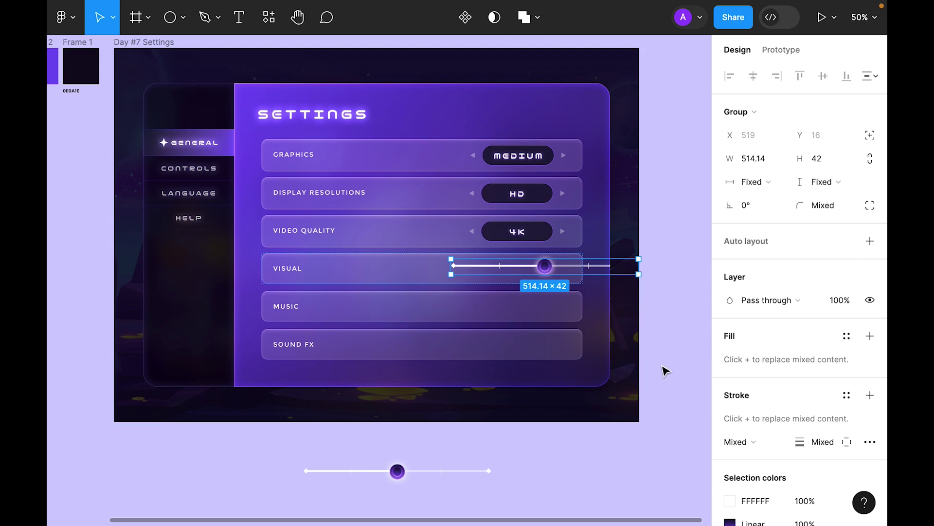
left_click(683, 306)
left_click(384, 262)
left_click(375, 268)
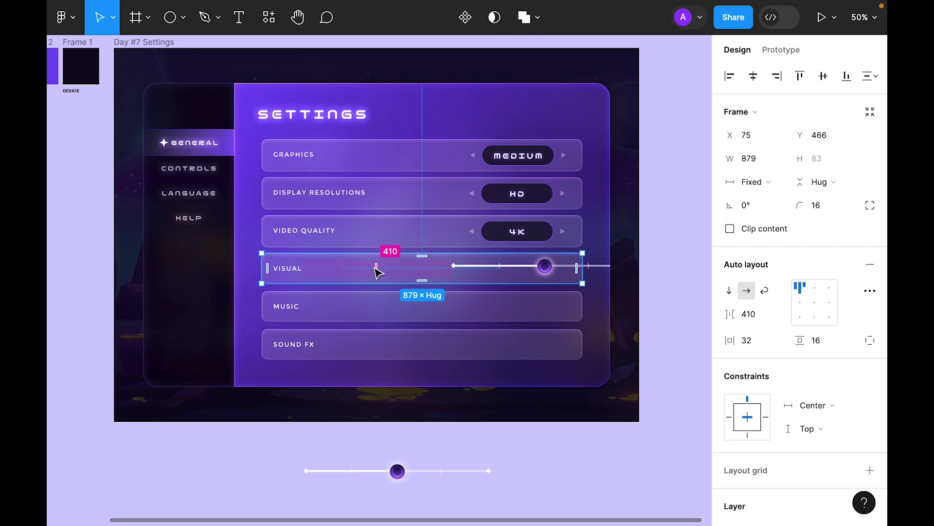
Set the VISUAL row's auto layout gap to Auto and centre its items vertically.
left_click(752, 314)
type("a")
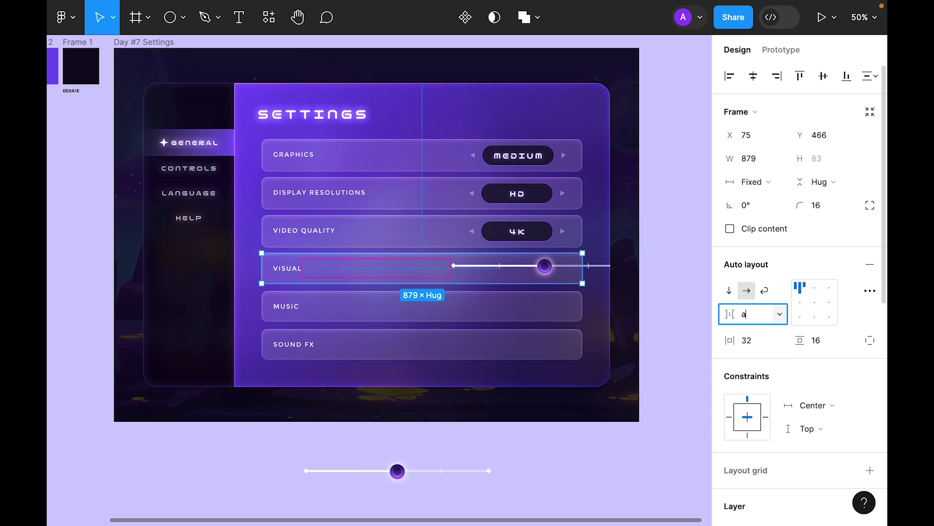
type("uto")
key("Return")
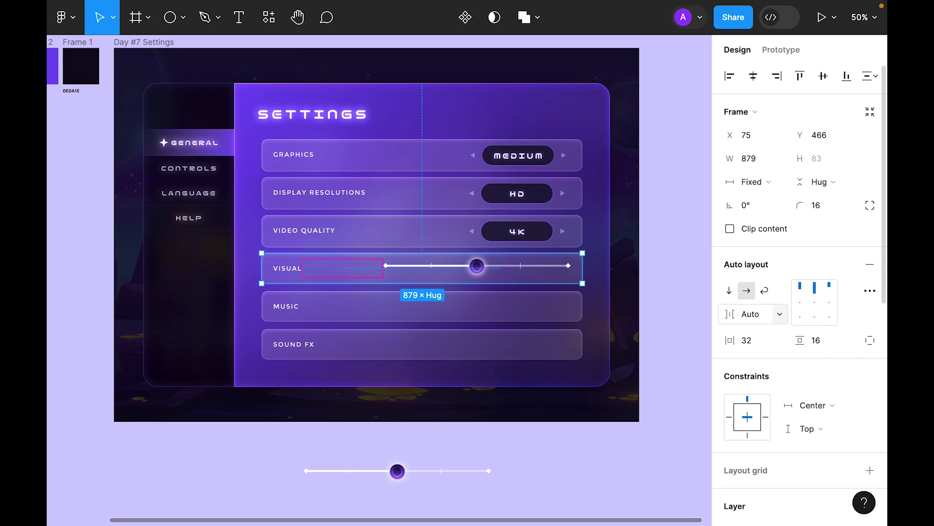
left_click(815, 302)
left_click(660, 264)
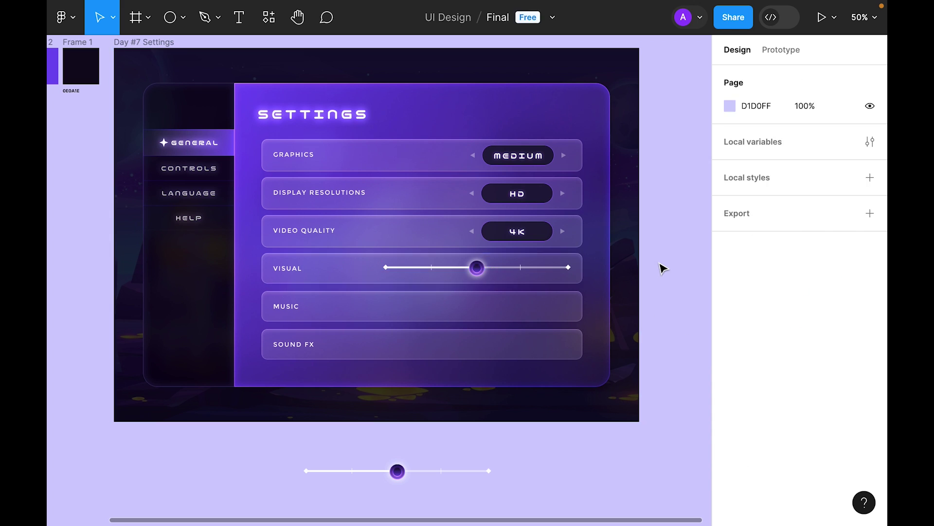
Paste copies of the VISUAL slider into the MUSIC and SOUND FX rows.
scroll(550, 278, "right", 2)
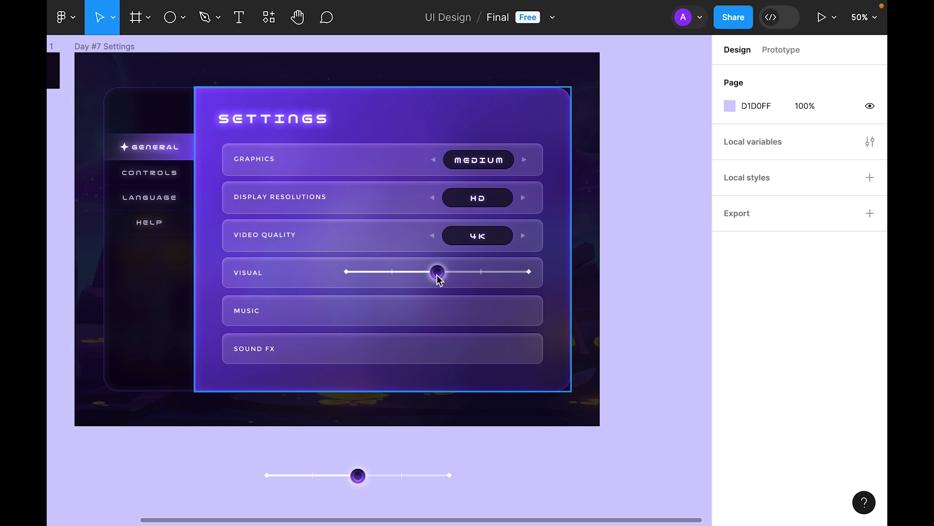
left_click(439, 277)
left_click(437, 275)
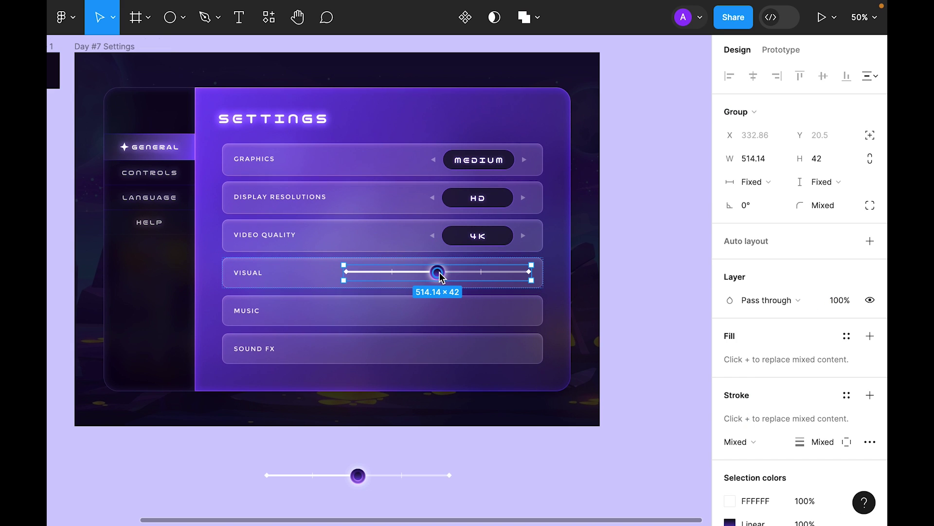
left_click(390, 318)
key("ctrl+v")
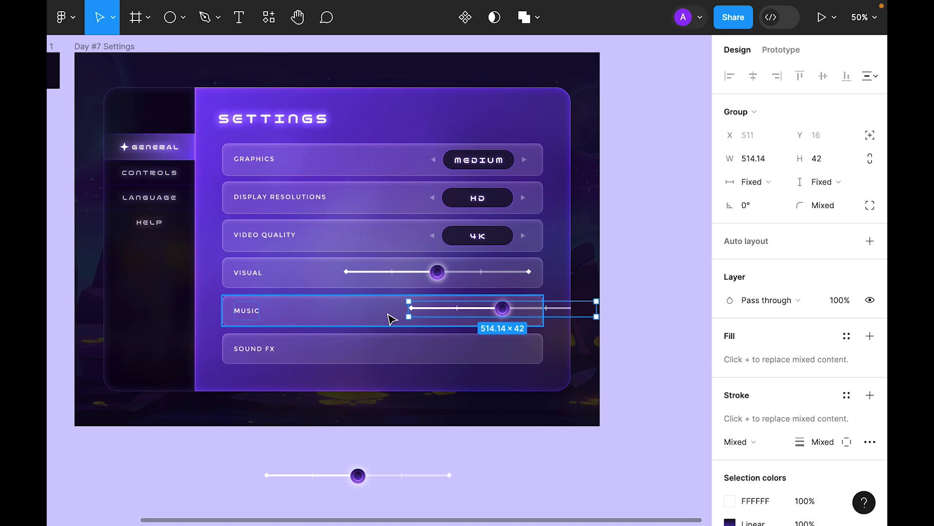
left_click(406, 347)
key("ctrl+v")
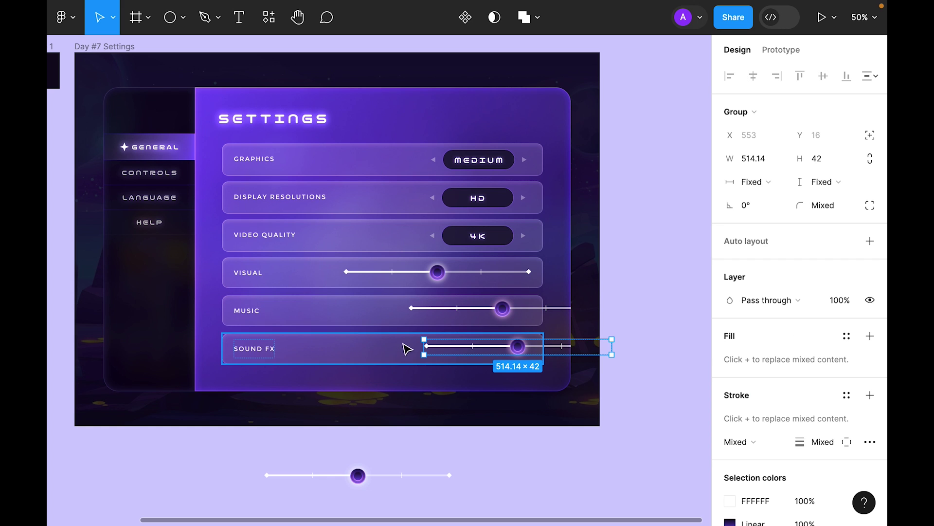
Add auto layout to the SOUND FX row with Auto gap and vertically centred items.
left_click(402, 358)
key("shift+a")
left_click(754, 314)
type("auto")
key("Return")
left_click(814, 302)
Add auto layout to the MUSIC row with an Auto item gap.
left_click(526, 323)
key("shift+a")
left_click(761, 315)
type("auto")
key("Return")
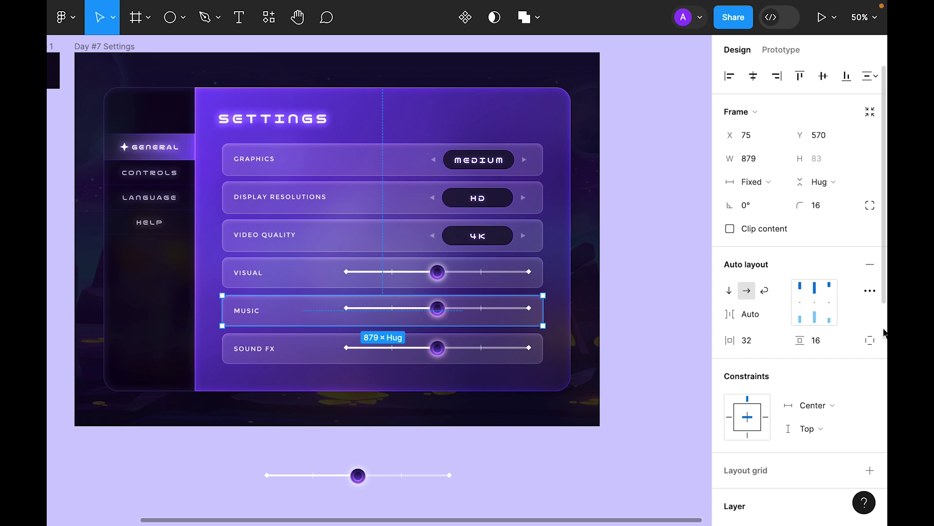
left_click(815, 303)
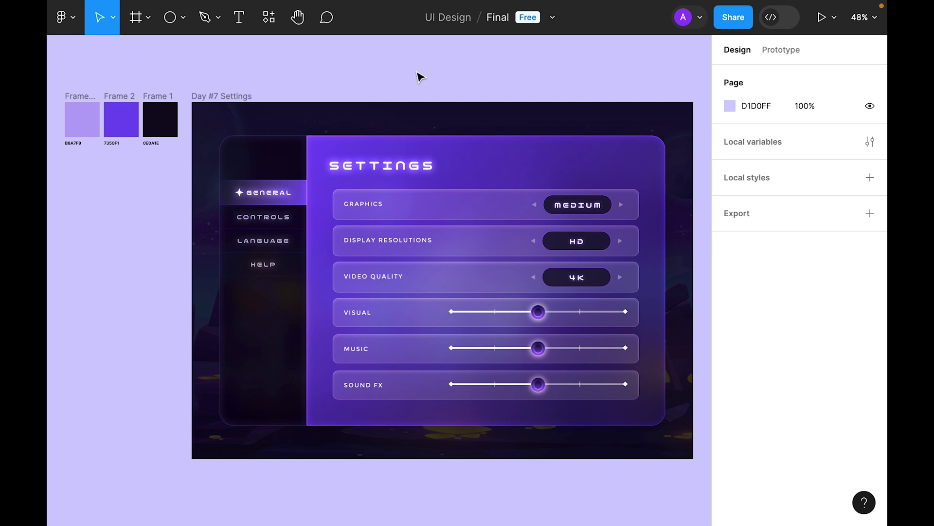